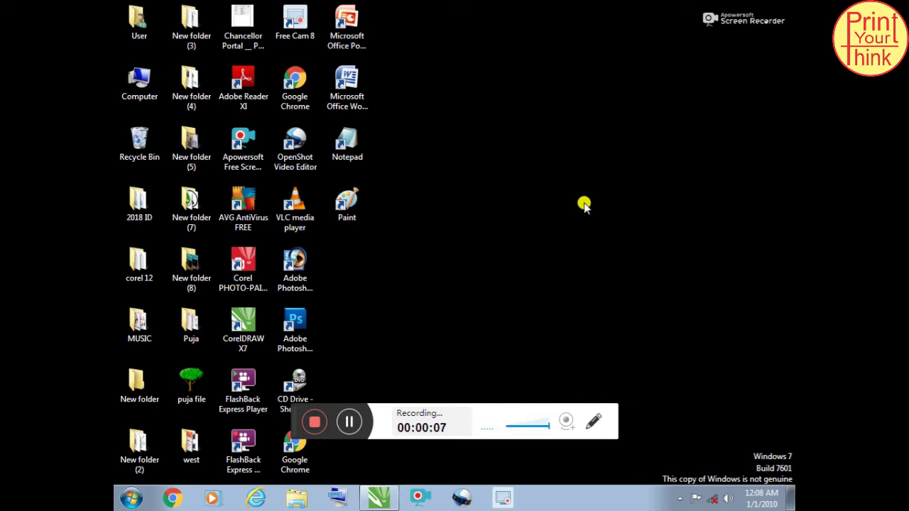
right_click(516, 182)
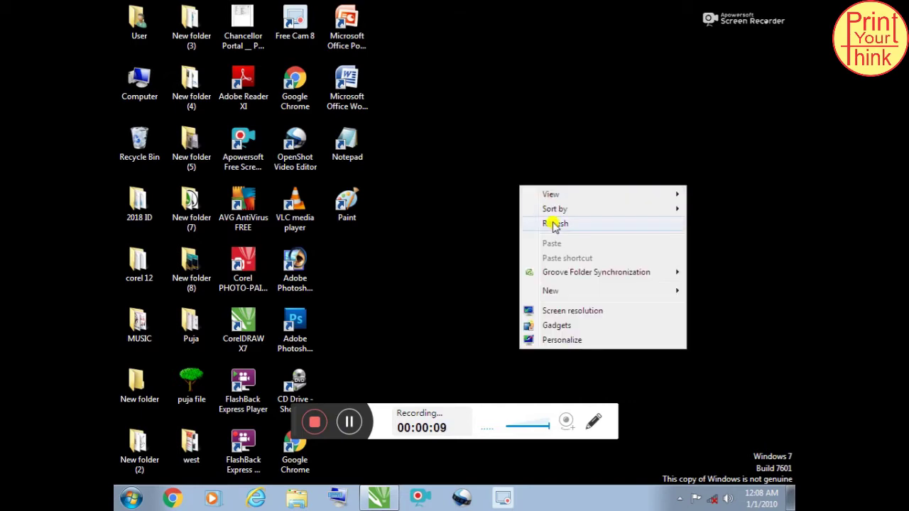
click(554, 225)
right_click(552, 143)
click(572, 180)
right_click(560, 108)
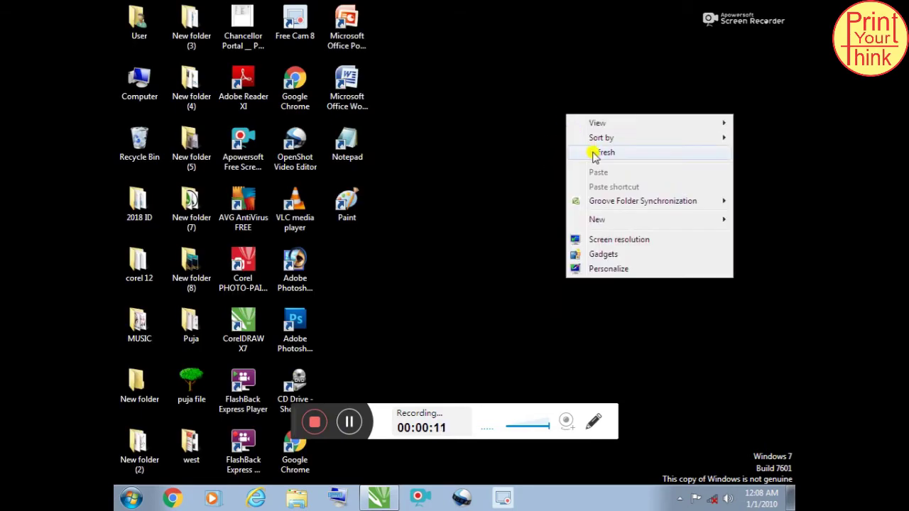
click(595, 151)
right_click(535, 108)
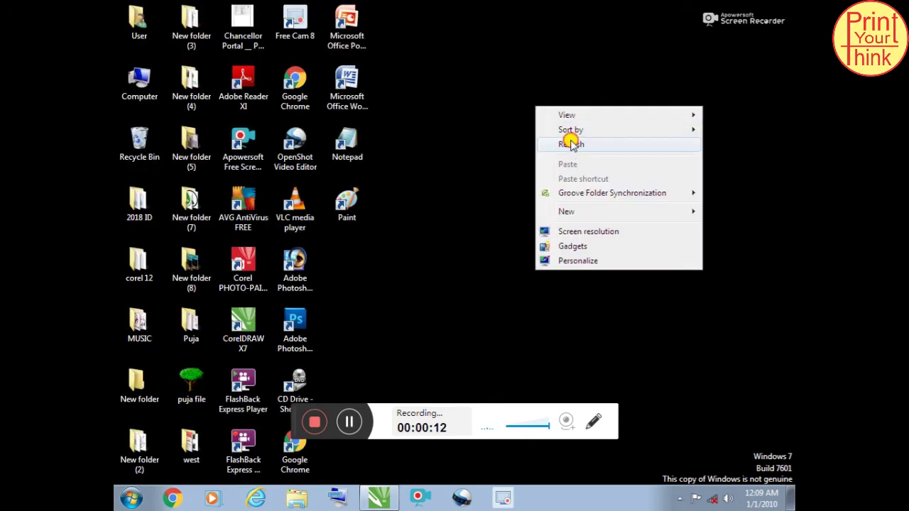
click(572, 144)
right_click(591, 106)
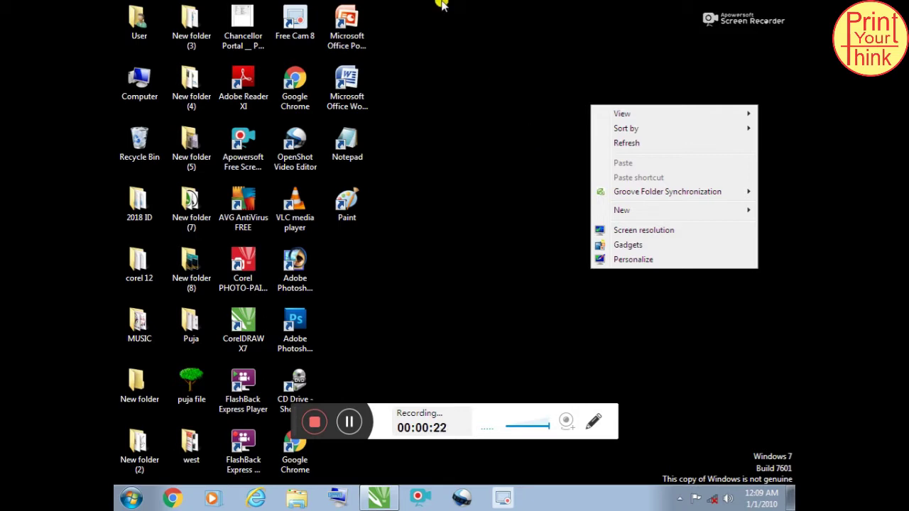
click(468, 63)
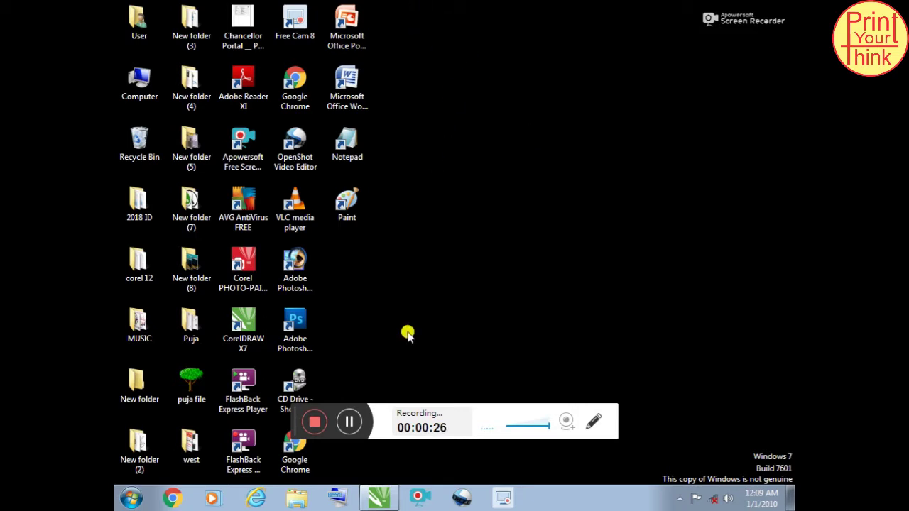
- Switch to CorelDRAW X7 and create a new A4 portrait document in inches with CMYK colour at 300 dpi
click(378, 497)
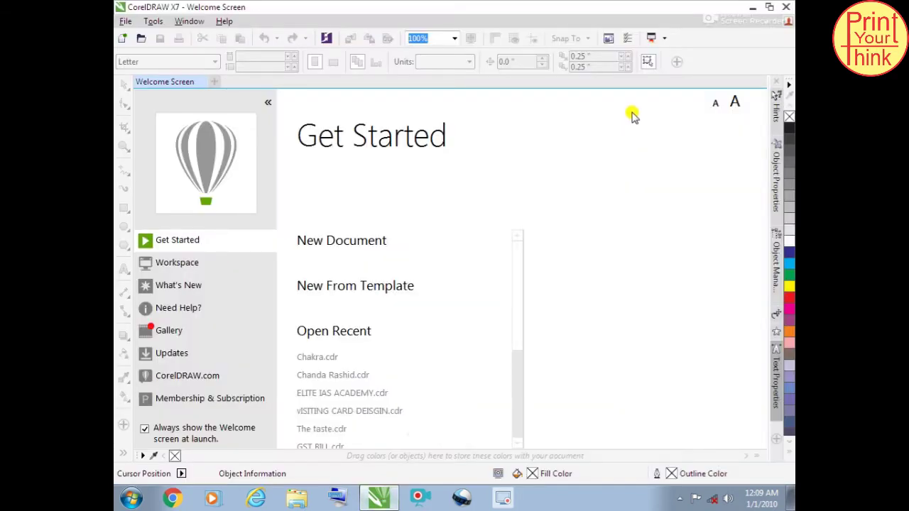
click(316, 242)
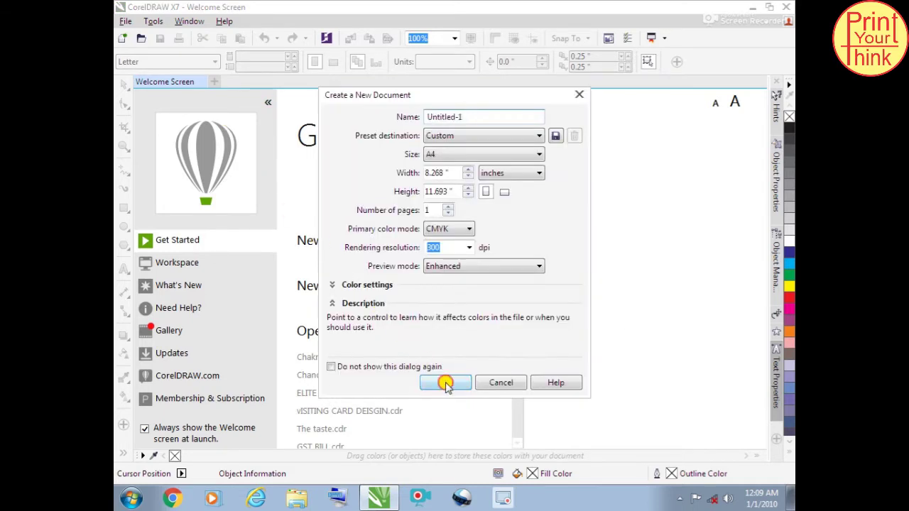
click(443, 381)
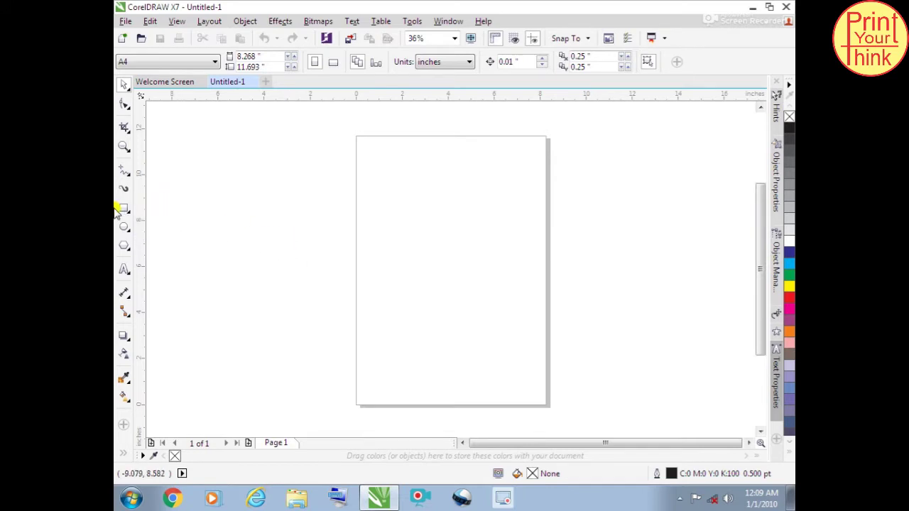
- Draw a narrow upright four-sided polygon about 0.49 inches wide and 2.37 inches high on the page's upper part
click(124, 246)
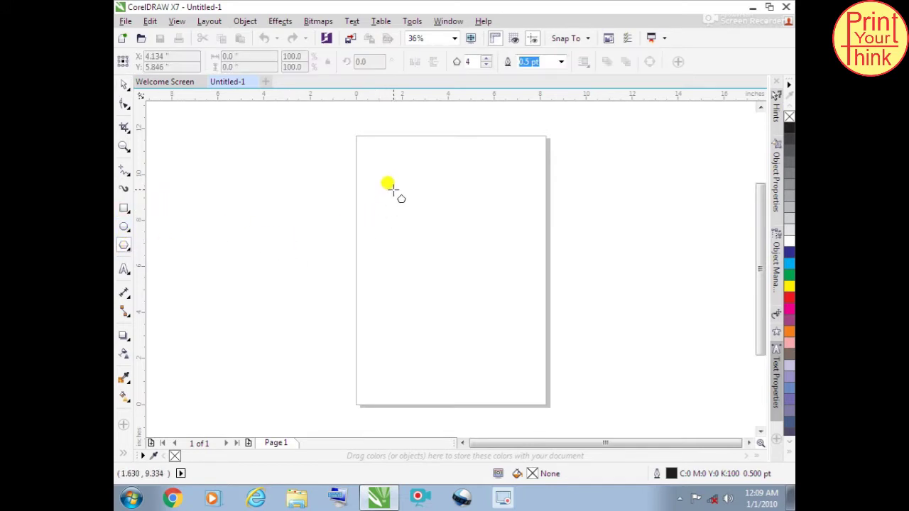
double_click(472, 61)
text(4)
key(Return)
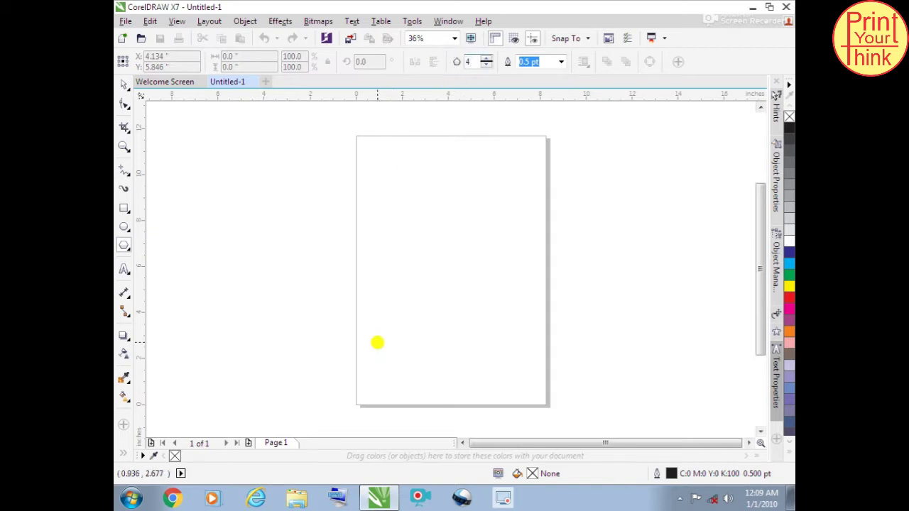
drag(400, 164, 394, 212)
scroll(436, 212, up, 4)
click(123, 85)
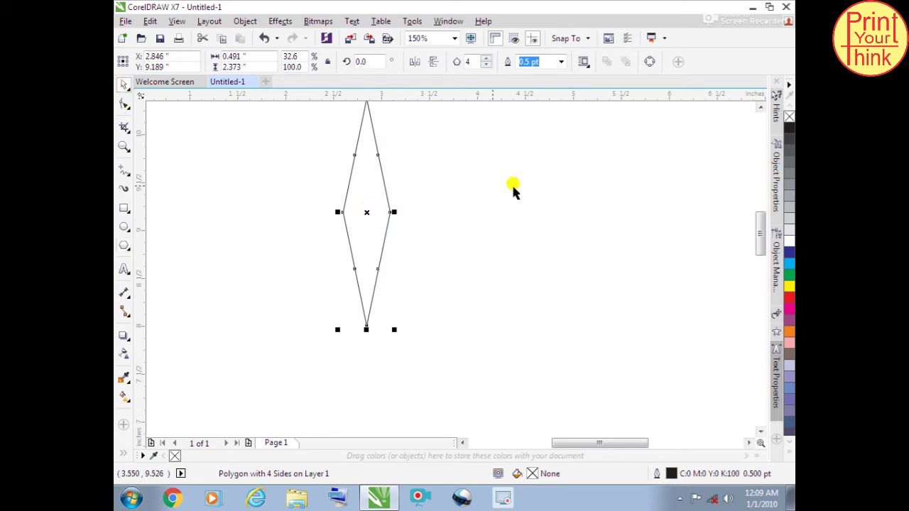
- Fill the diamond with dark blue (C100 M100 Y0 K0) and remove its outline
click(788, 254)
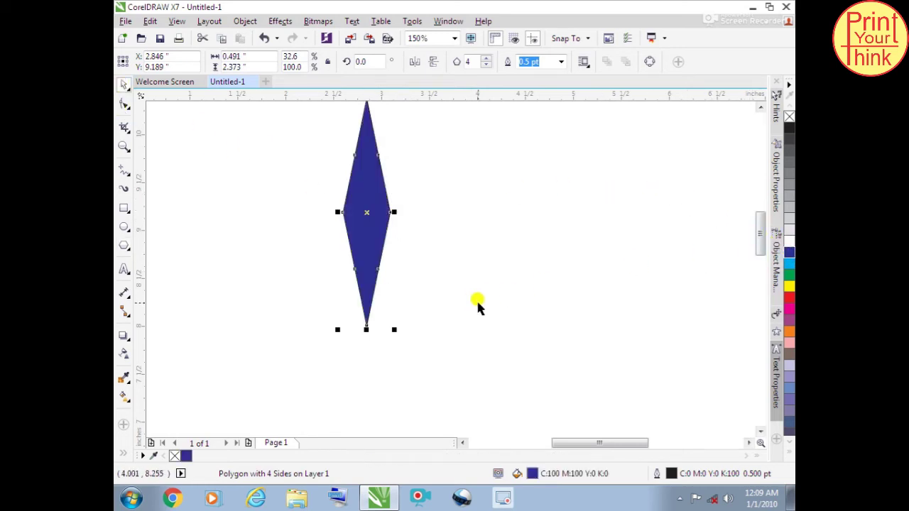
scroll(477, 305, down, 2)
scroll(419, 213, down, 1)
scroll(423, 230, up, 5)
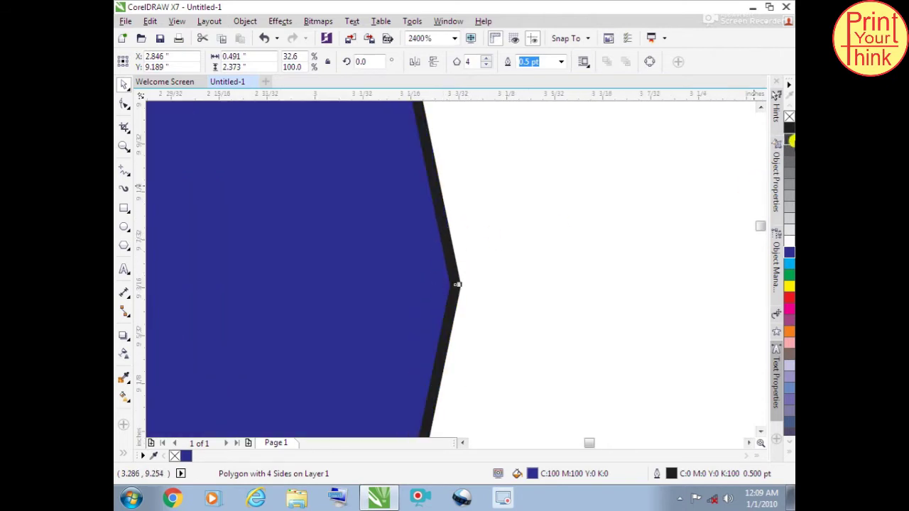
right_click(788, 117)
scroll(546, 251, down, 5)
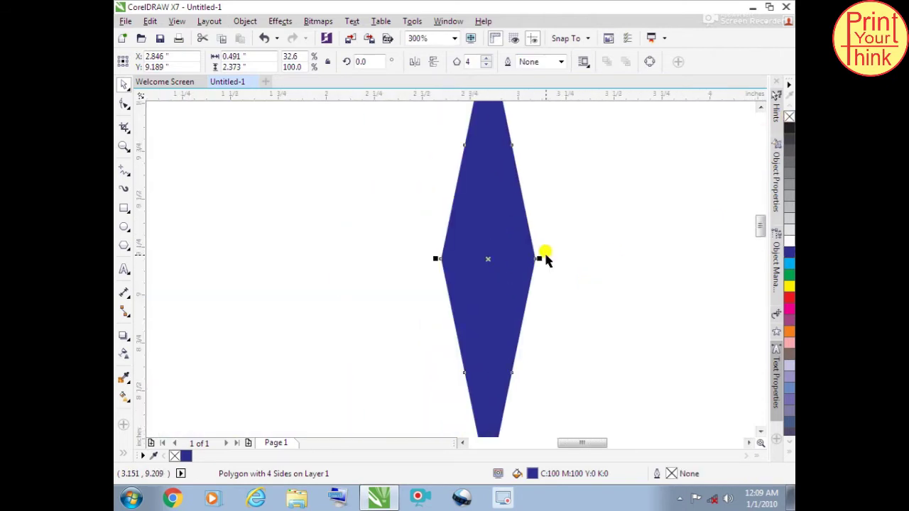
- Scale the diamond down to about 0.3 by 1.44 inches and move it to the upper middle of the page
drag(547, 318, 543, 294)
drag(518, 253, 590, 290)
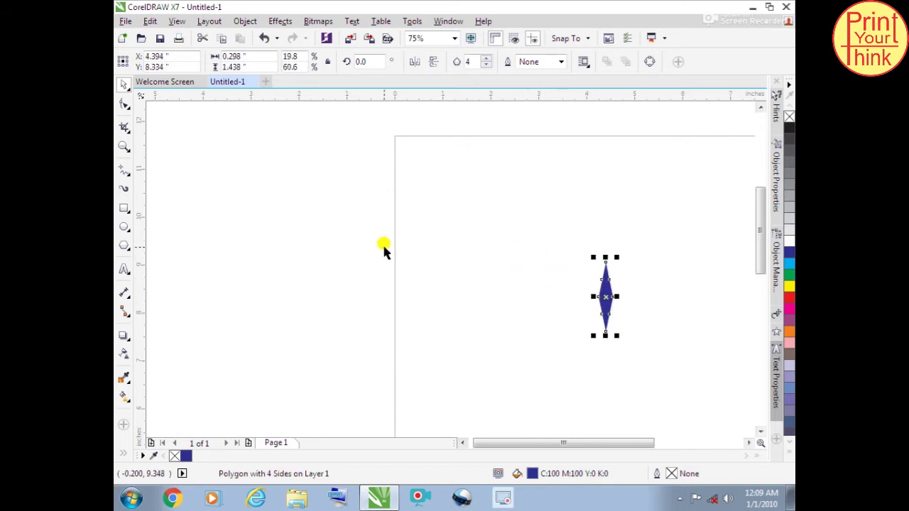
- Draw a circle about 0.6 inches in diameter below the diamond and centre it on the page
scroll(436, 284, down, 1)
scroll(439, 284, up, 1)
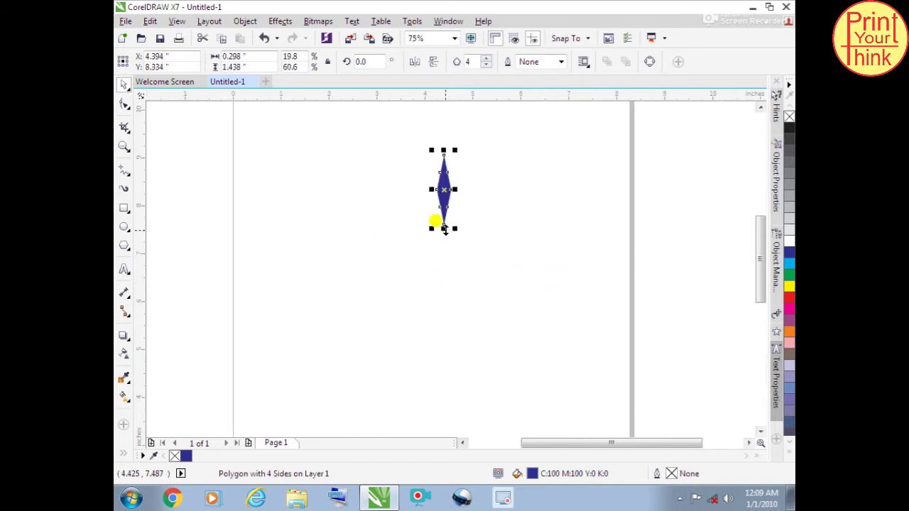
click(123, 227)
drag(436, 243, 469, 278)
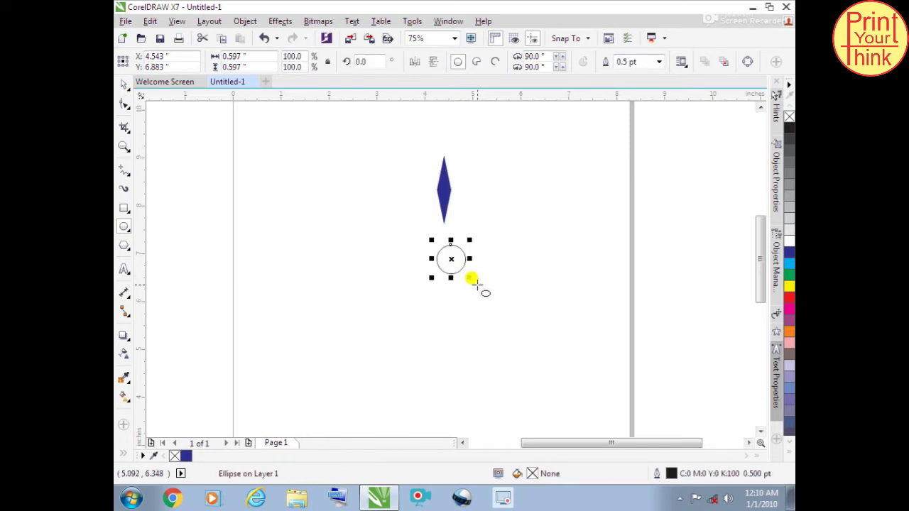
click(124, 84)
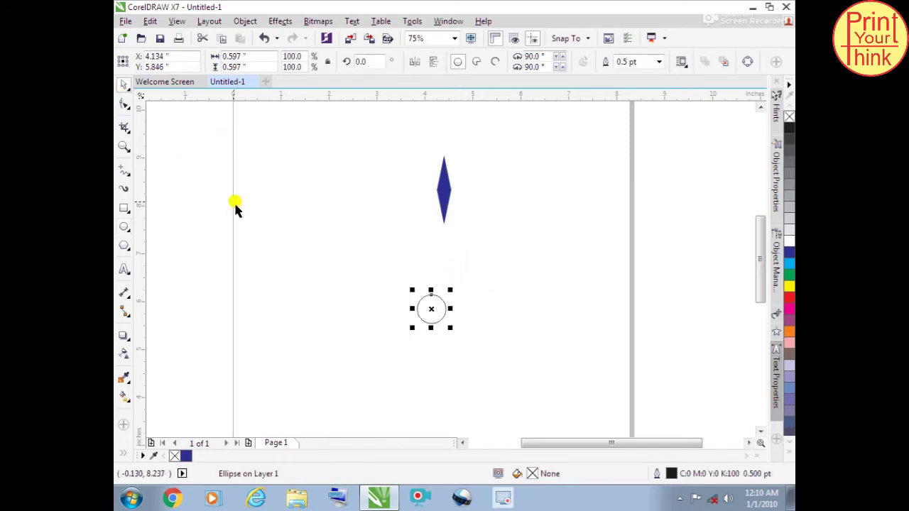
- Add a vertical and a horizontal guideline and centre both on the page so they cross at the circle's centre
drag(142, 307, 194, 310)
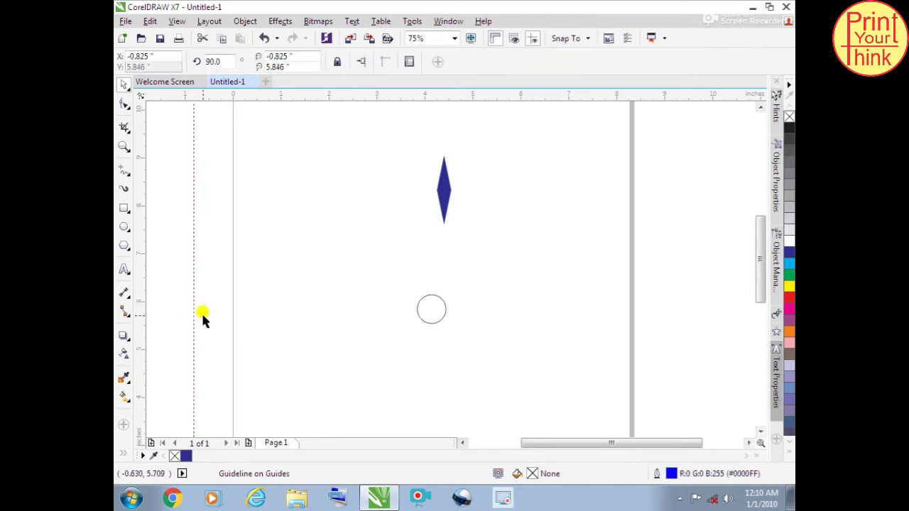
key(p)
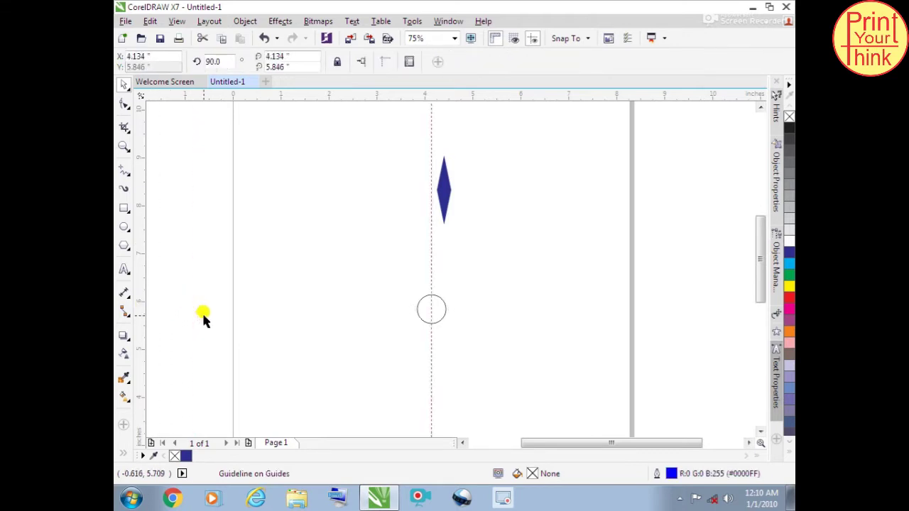
drag(320, 94, 323, 163)
key(p)
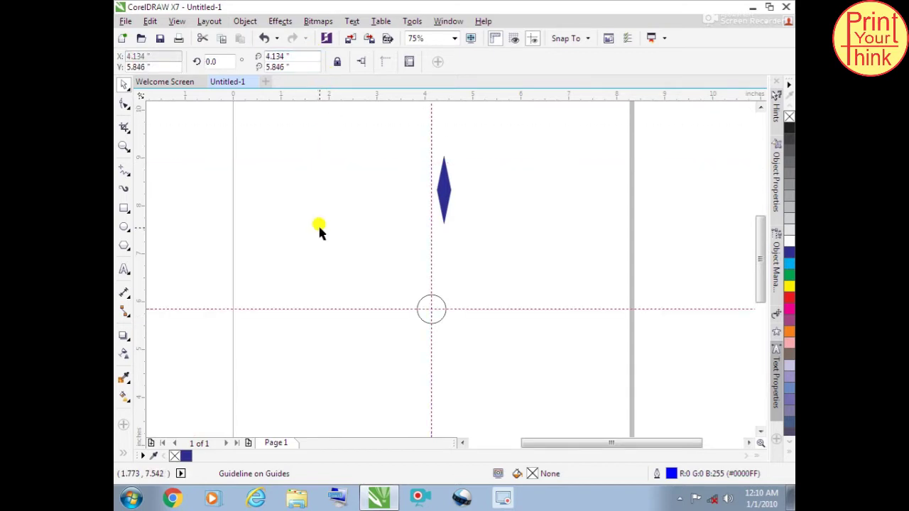
- Move the blue diamond onto the vertical guideline with its lower tip touching the top of the circle
drag(440, 178, 422, 276)
scroll(420, 264, up, 4)
scroll(422, 277, down, 3)
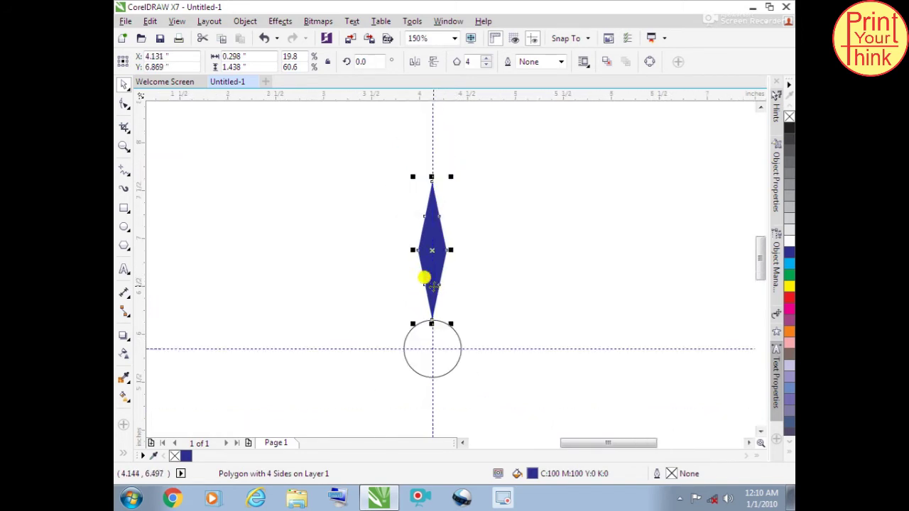
- Narrow the diamond symmetrically about its centre to a width of about 0.17 inches
scroll(433, 206, up, 4)
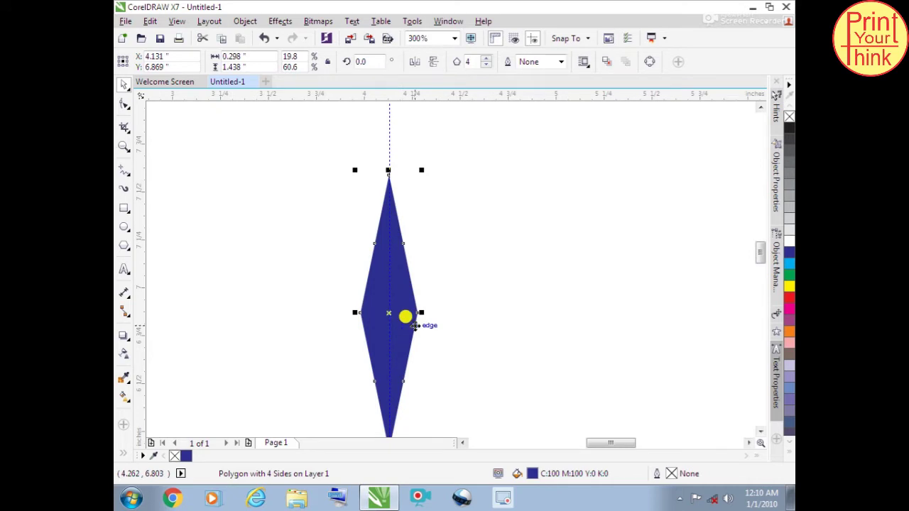
drag(421, 314, 411, 313)
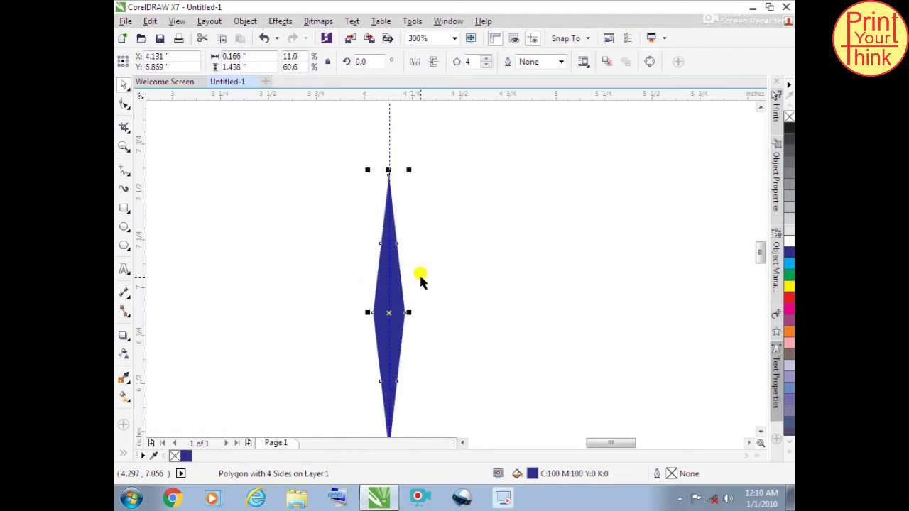
scroll(421, 294, up, 2)
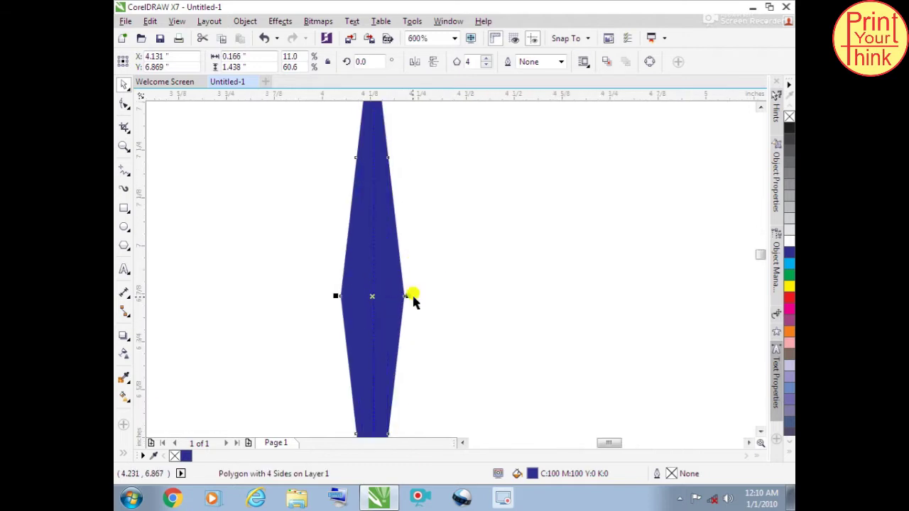
scroll(382, 253, down, 2)
scroll(382, 253, down, 2)
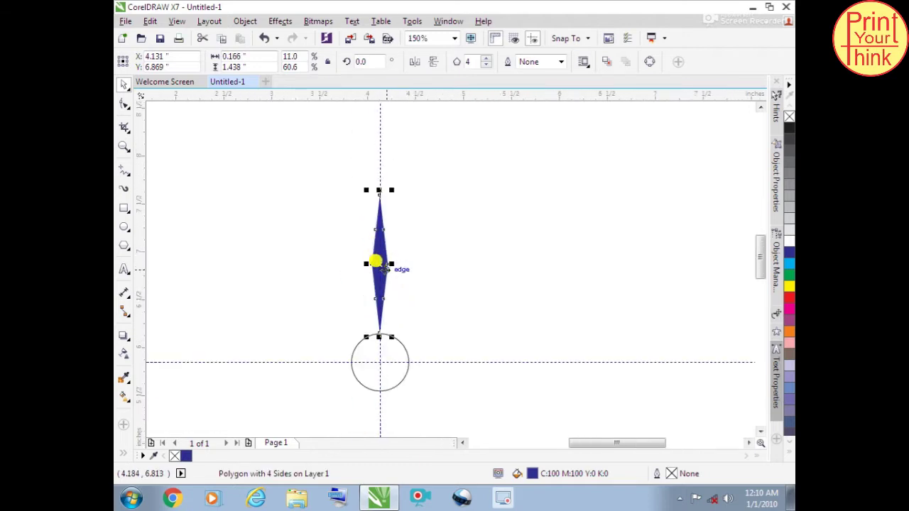
scroll(376, 260, up, 2)
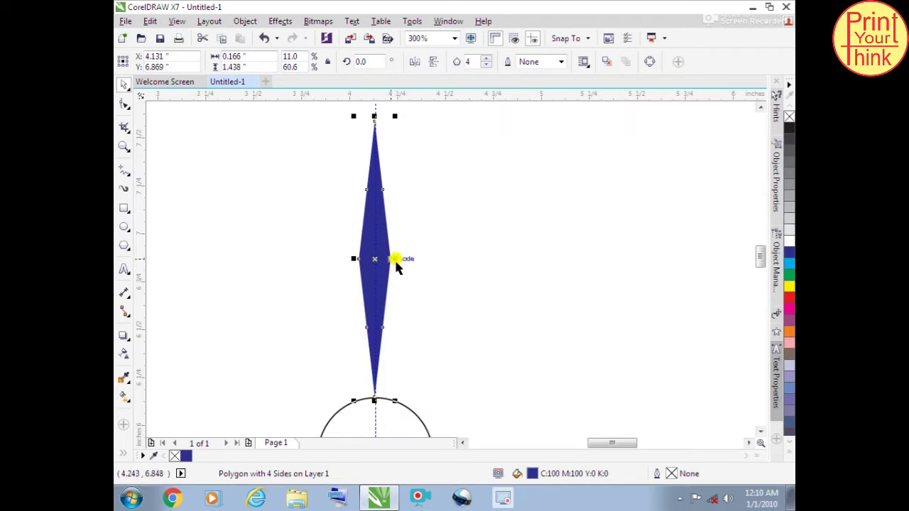
scroll(395, 262, down, 2)
scroll(368, 264, up, 2)
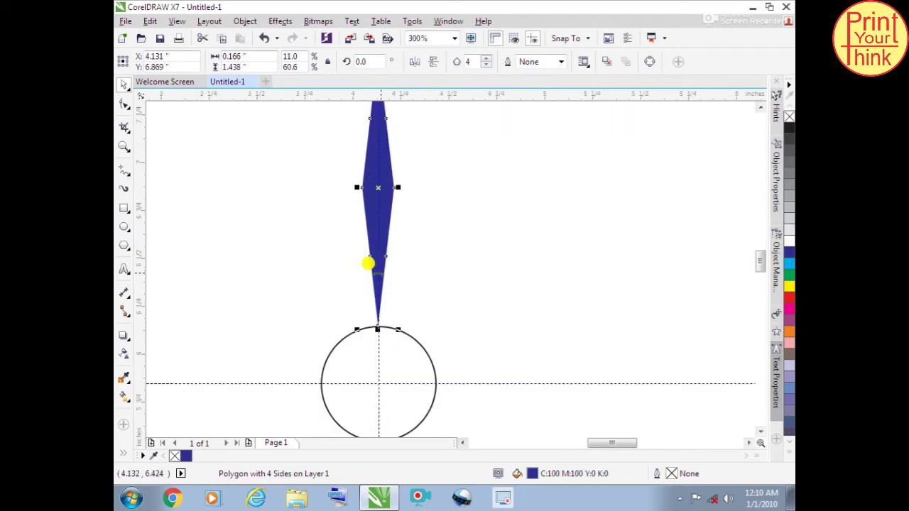
- Move the diamond's rotation centre to the circle's centre where the two guidelines cross
click(393, 380)
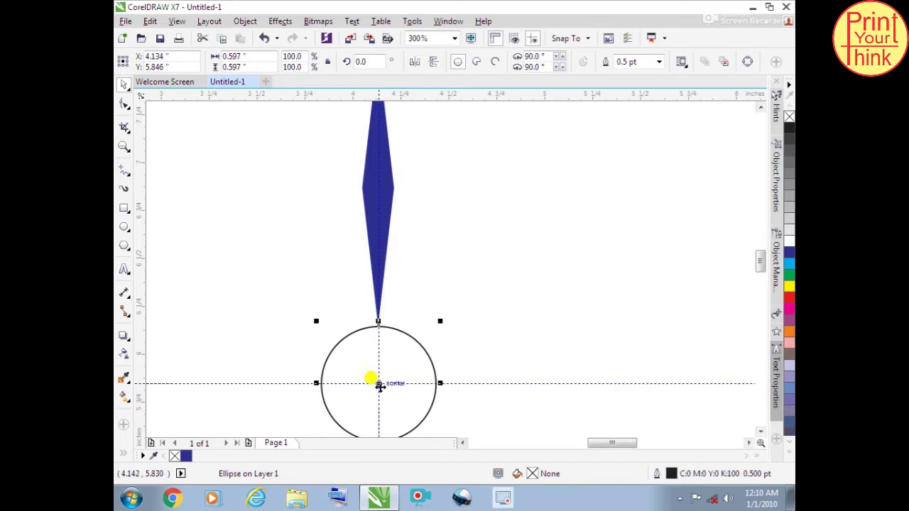
scroll(380, 383, up, 3)
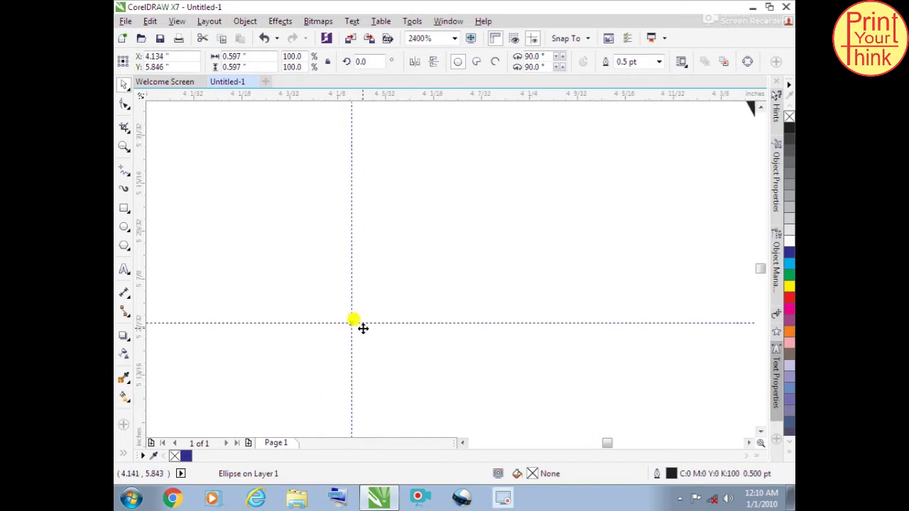
scroll(348, 322, down, 3)
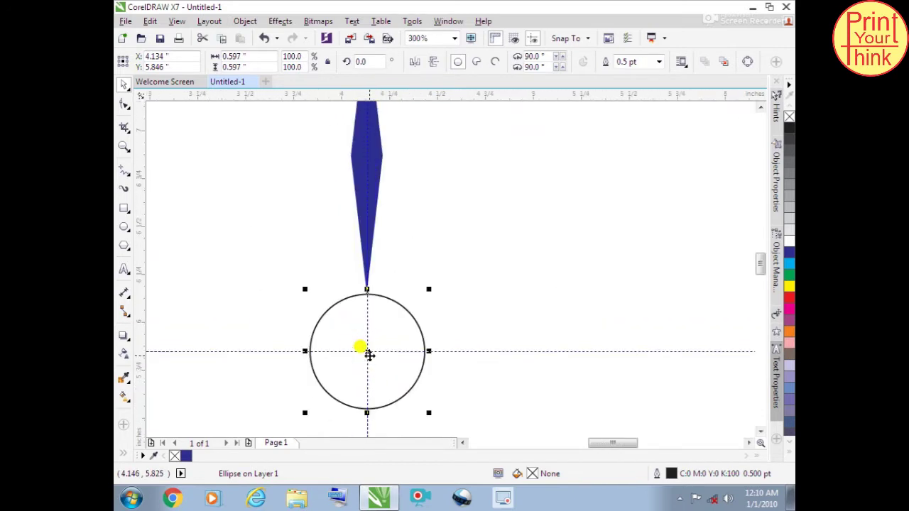
click(365, 180)
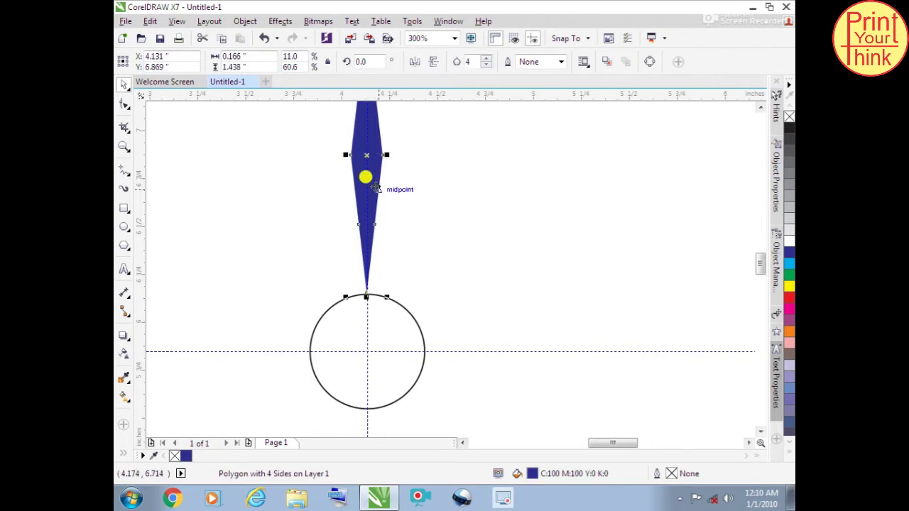
click(369, 184)
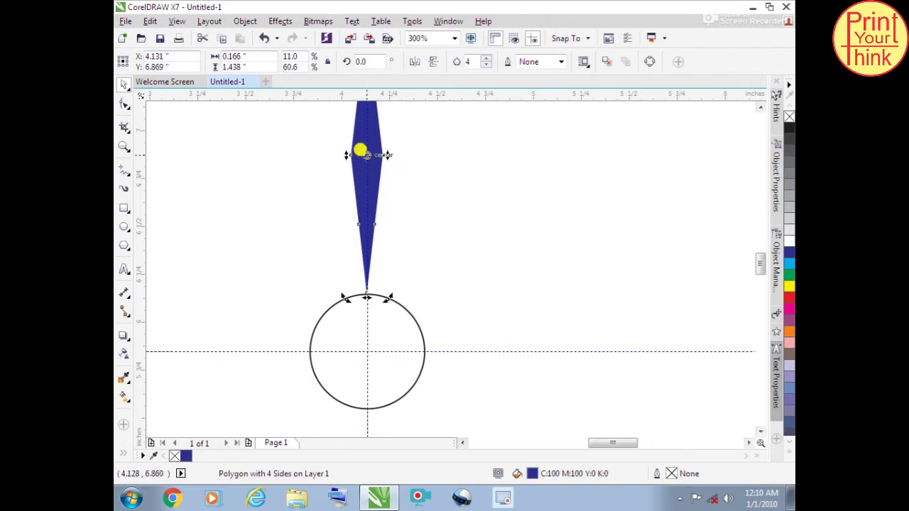
drag(366, 154, 367, 349)
scroll(365, 361, up, 5)
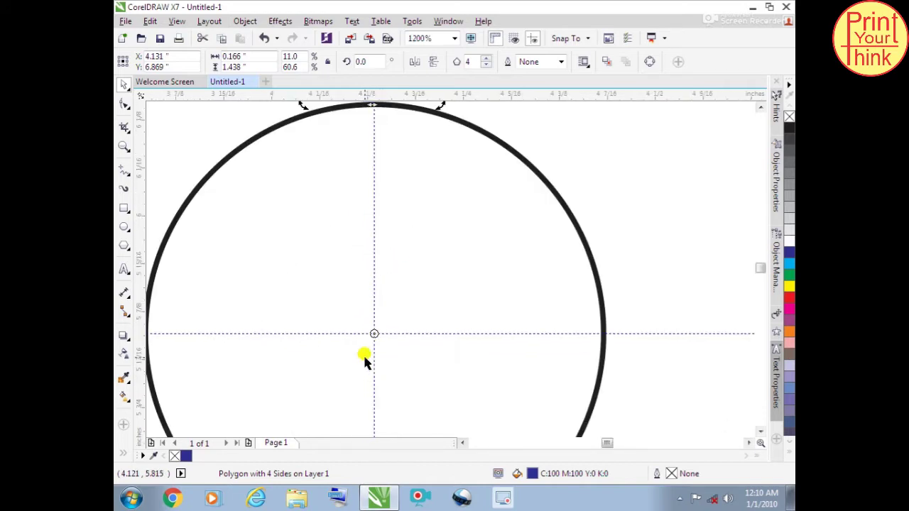
scroll(395, 292, down, 6)
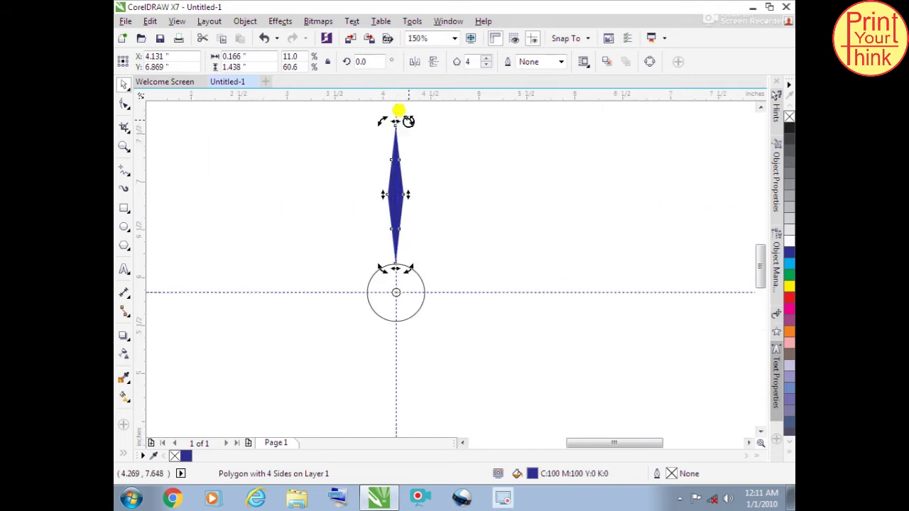
drag(408, 121, 434, 130)
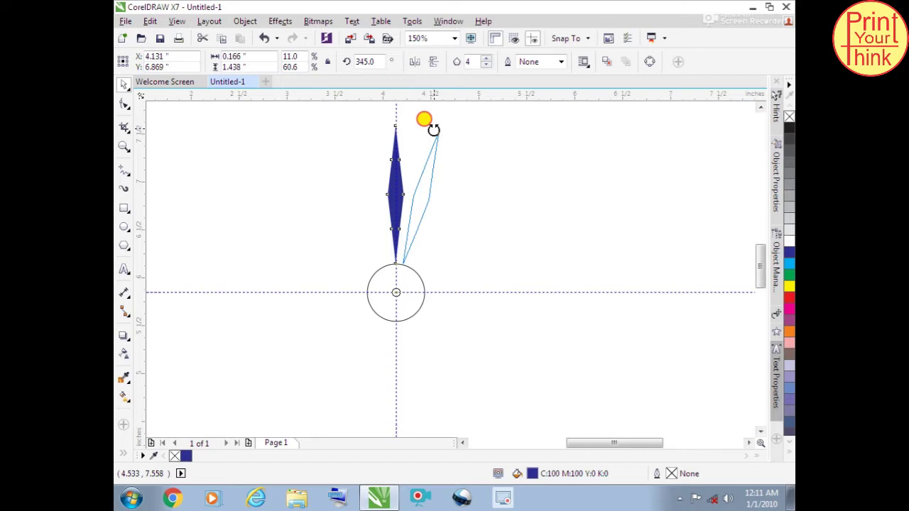
drag(434, 130, 433, 128)
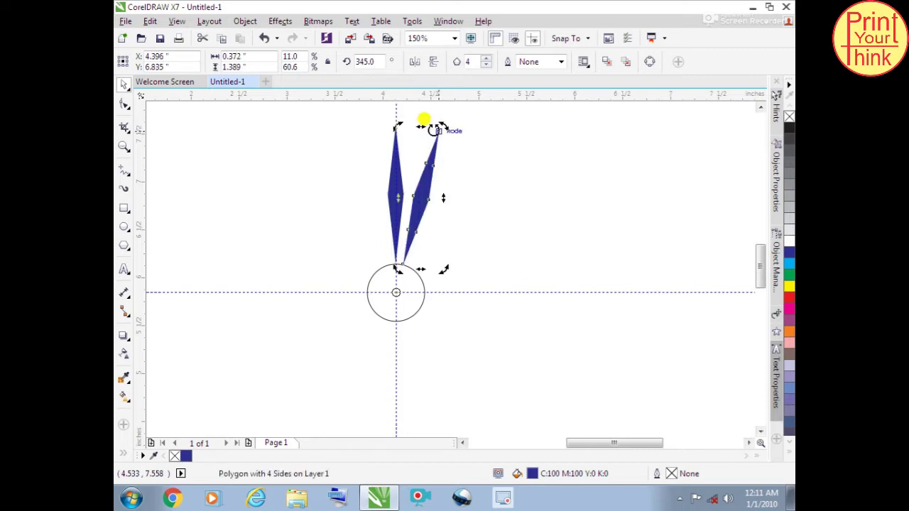
click(556, 131)
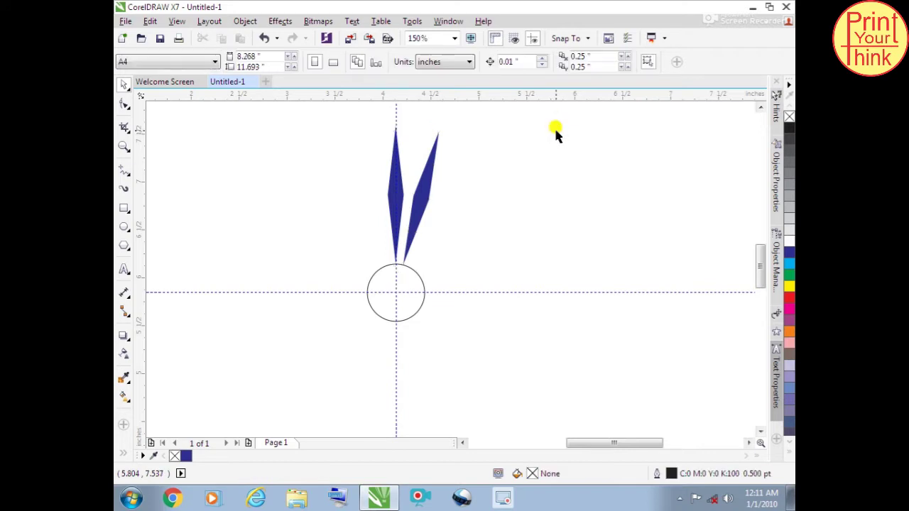
key(ctrl+z)
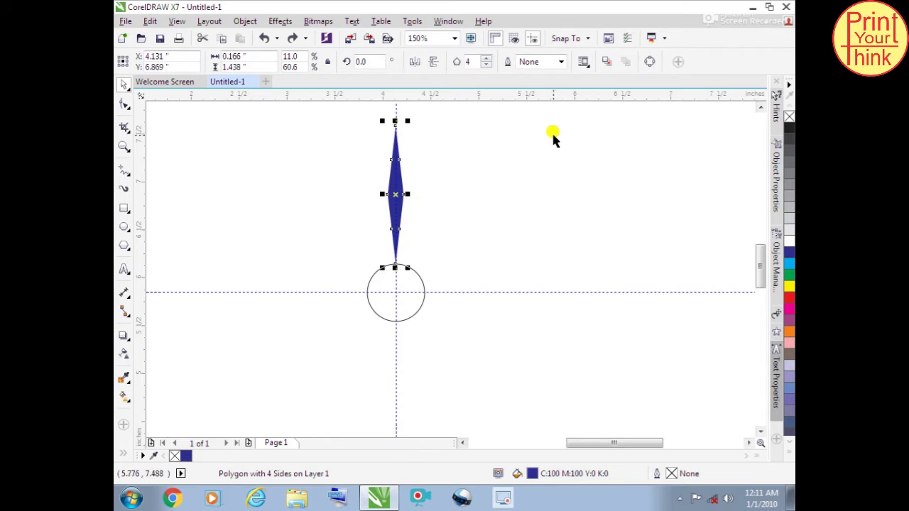
- Widen the blue diamond symmetrically about its centre to a width of about 0.19 inches
click(553, 135)
scroll(416, 148, up, 2)
click(394, 193)
scroll(394, 202, up, 2)
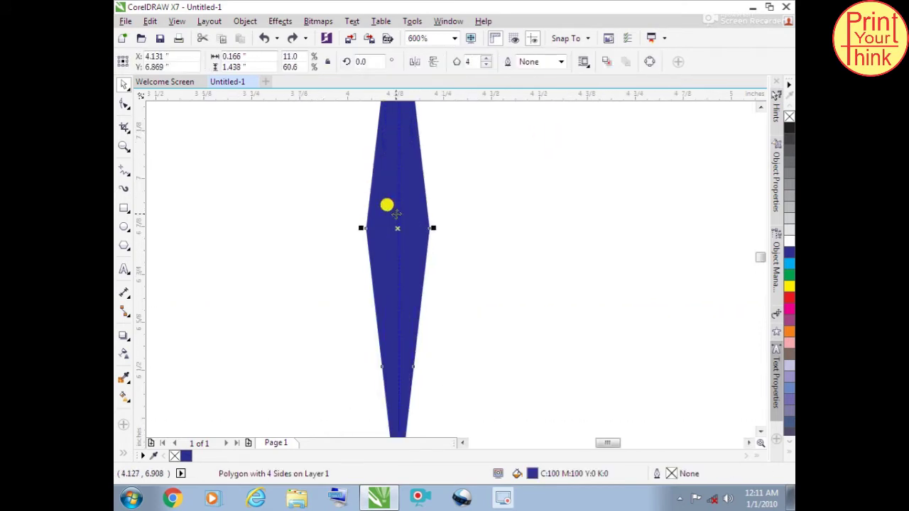
scroll(396, 213, up, 1)
drag(465, 244, 474, 245)
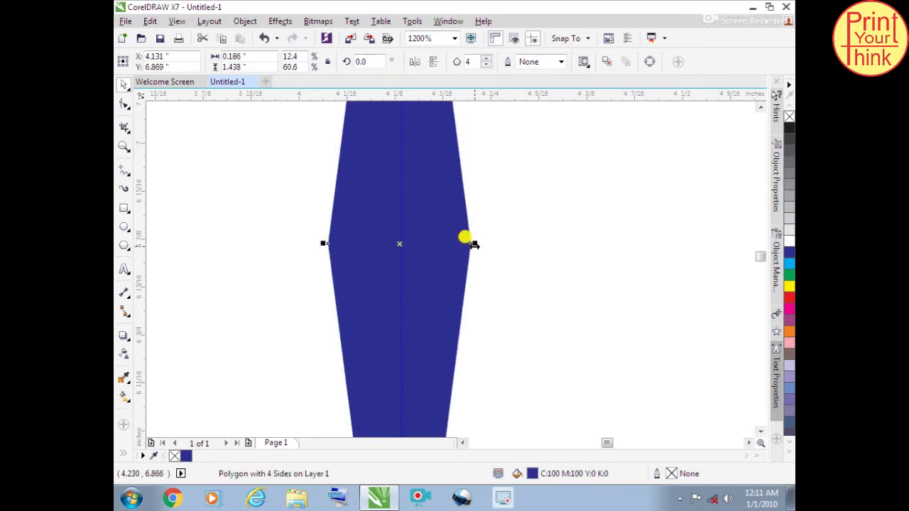
scroll(414, 209, down, 4)
scroll(414, 208, up, 1)
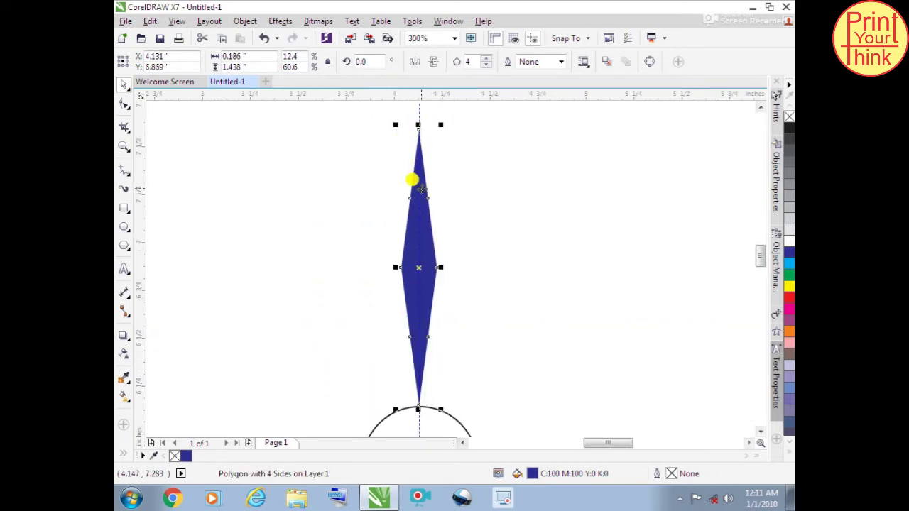
- Create a copy of the diamond rotated 15 degrees clockwise about the circle's centre
click(418, 190)
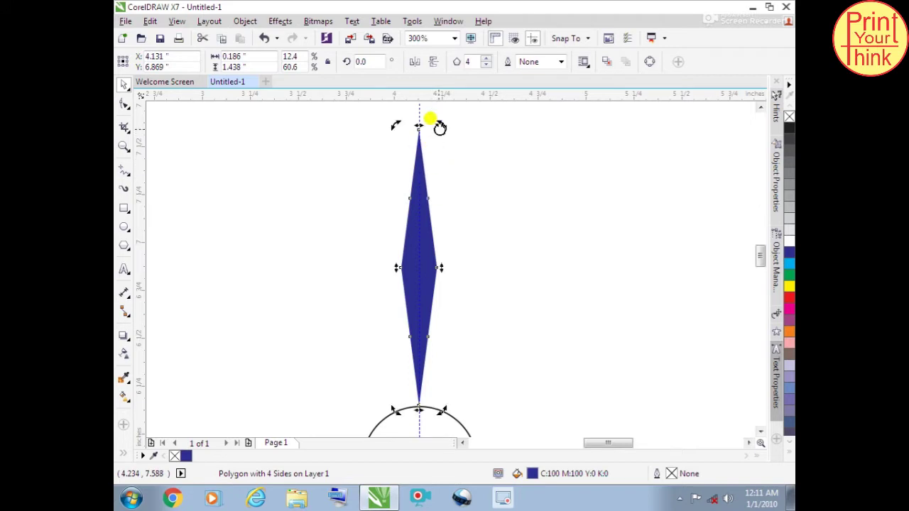
scroll(440, 118, down, 2)
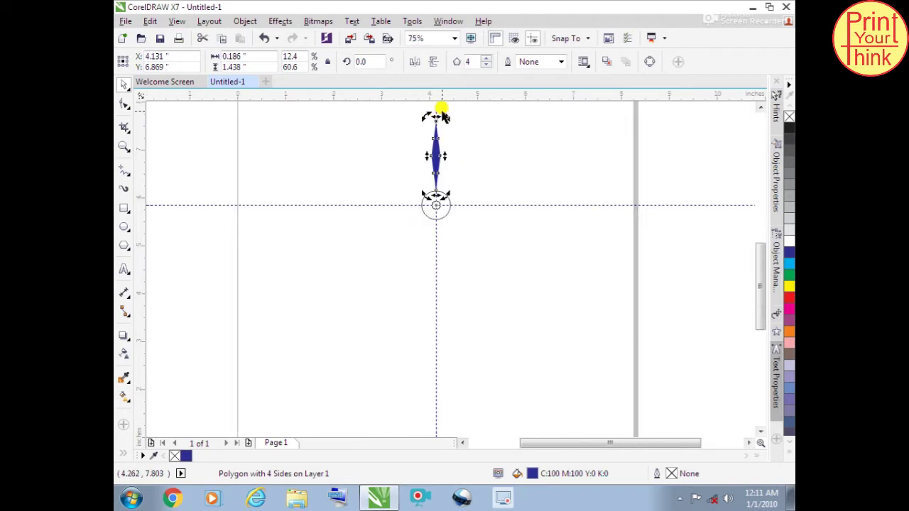
scroll(442, 114, up, 1)
drag(444, 127, 467, 135)
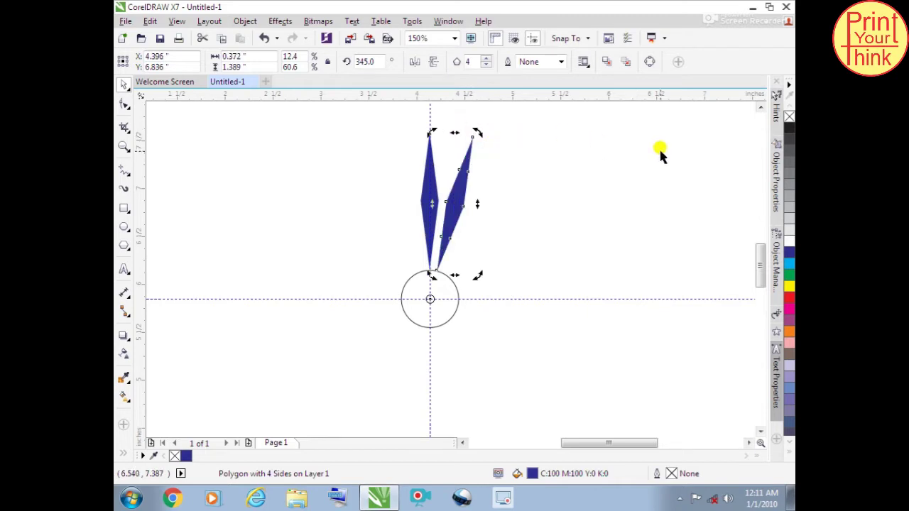
- Repeat the 15-degree rotated duplication until 24 diamonds form a complete ring around the circle, and deselect everything
key(ctrl+r)
key(ctrl+r)
key(ctrl+r)
key(ctrl+r)
key(ctrl+r)
key(ctrl+r)
key(ctrl+r)
key(ctrl+r)
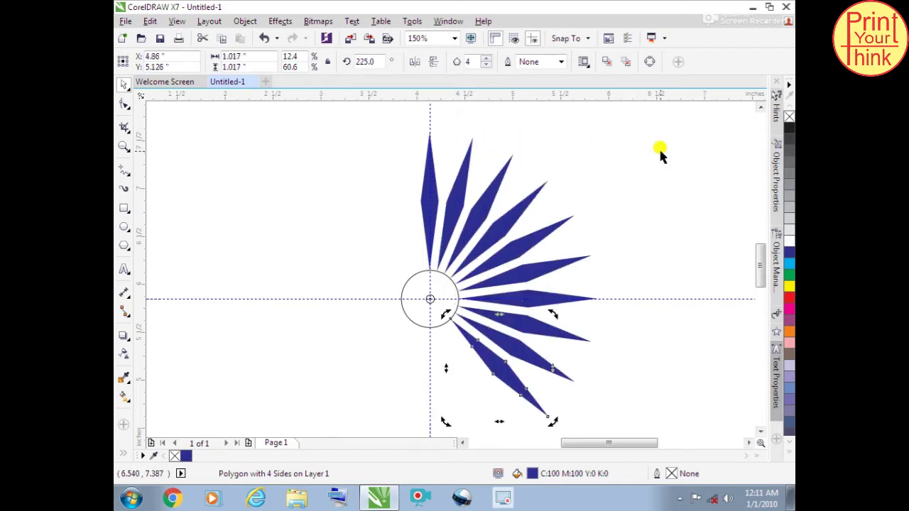
key(ctrl+r)
key(ctrl+r)
key(ctrl+r)
key(ctrl+r)
key(ctrl+r)
key(ctrl+r)
key(ctrl+r)
key(ctrl+r)
key(ctrl+r)
key(ctrl+r)
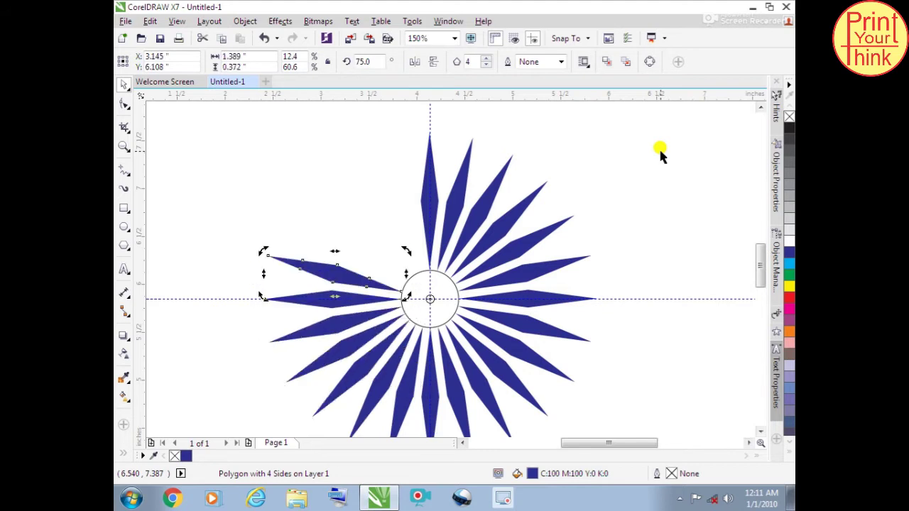
key(ctrl+r)
key(ctrl+r)
key(ctrl+r)
key(ctrl+r)
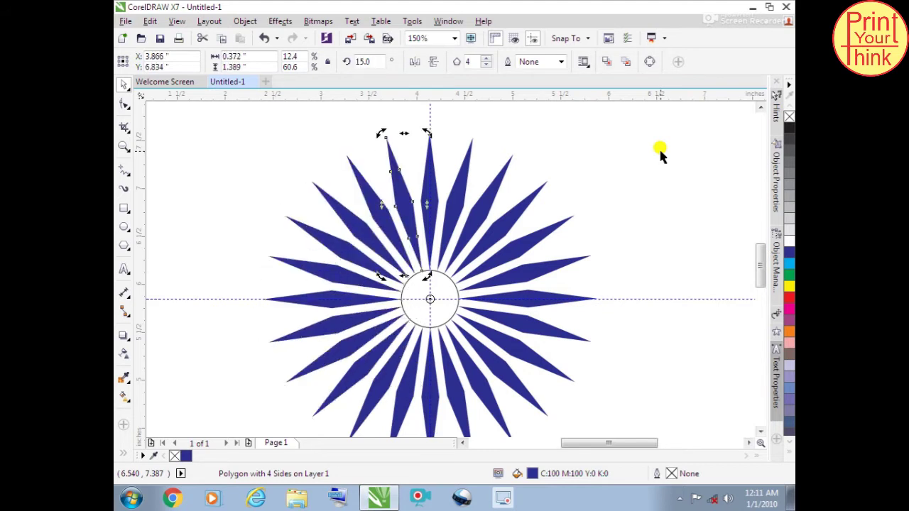
scroll(411, 235, down, 1)
click(547, 188)
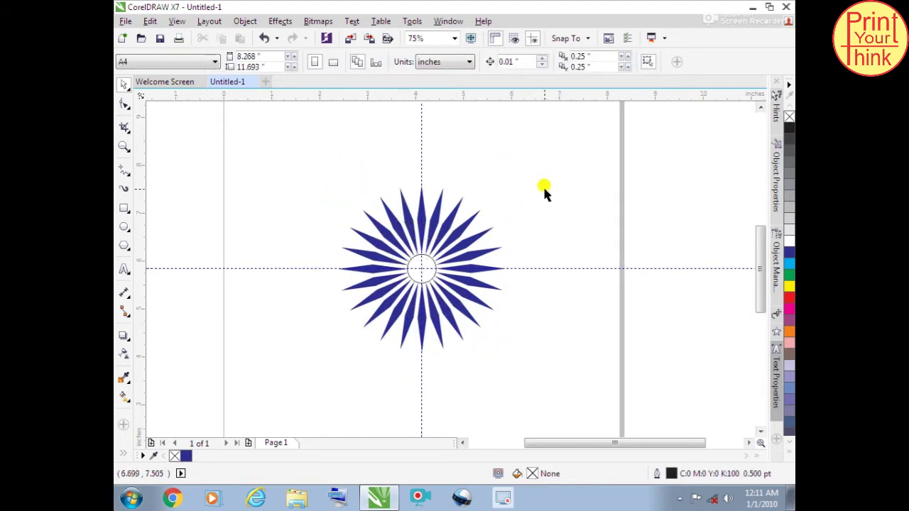
- Draw a circle about 3.51 inches in diameter and centre it on the page so it encloses the diamond tips
drag(544, 153, 555, 310)
click(124, 228)
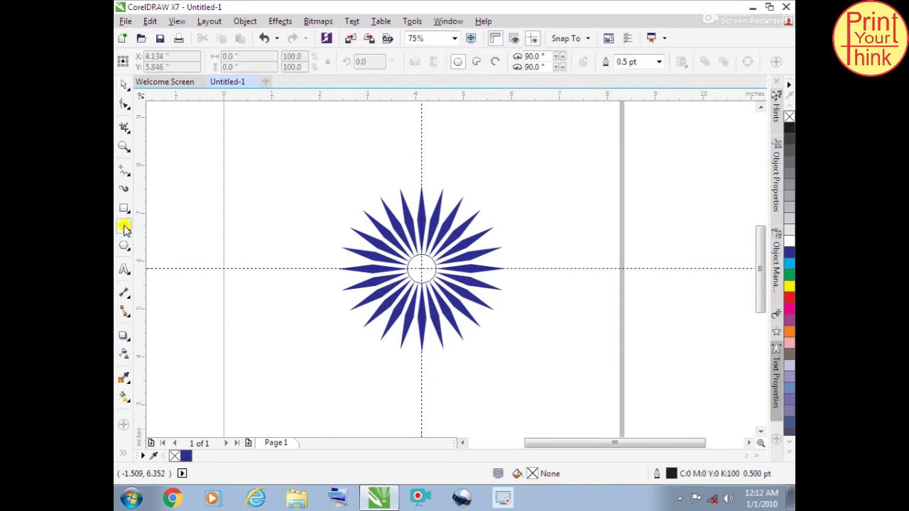
drag(206, 209, 313, 372)
key(p)
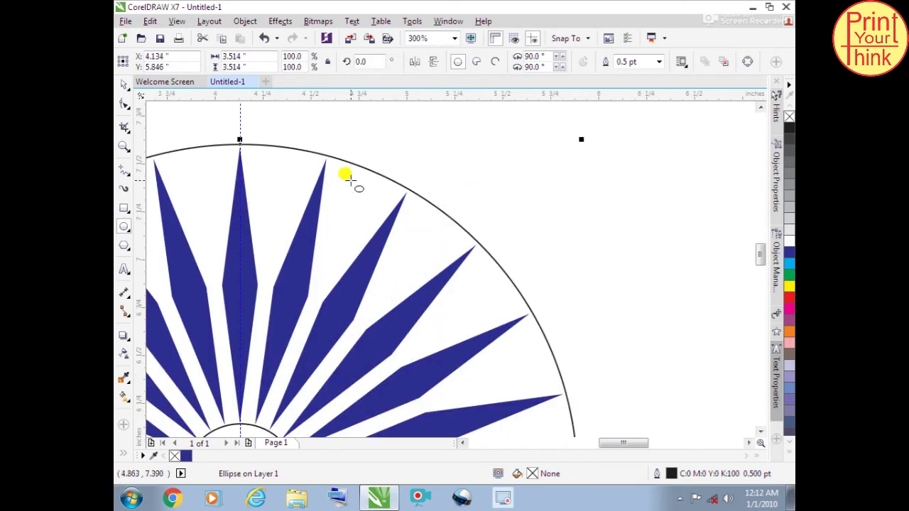
scroll(368, 175, down, 2)
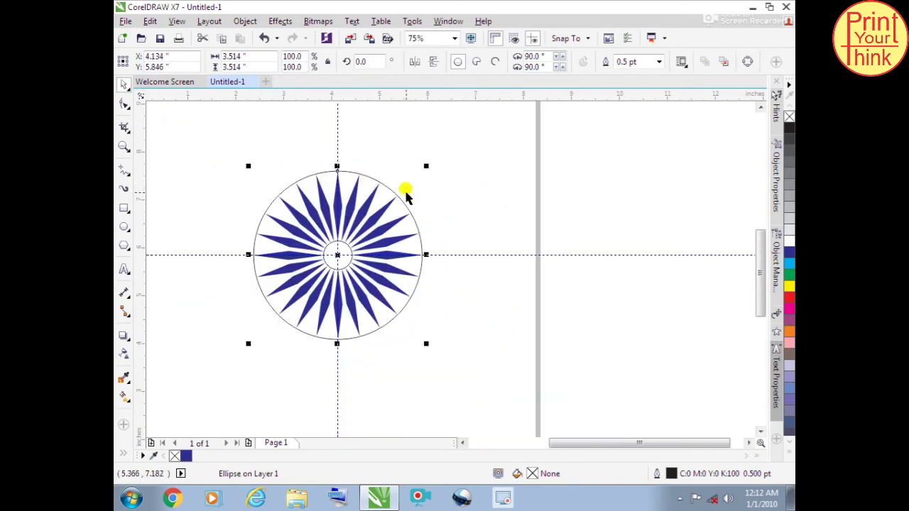
- Set the outer circle's outline to 3.0 pt in the same blue as the diamonds
scroll(386, 197, up, 1)
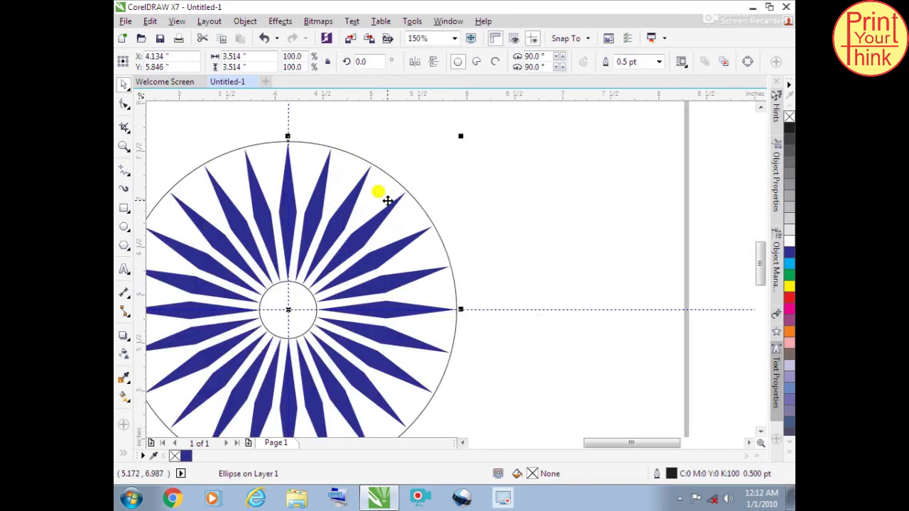
click(659, 62)
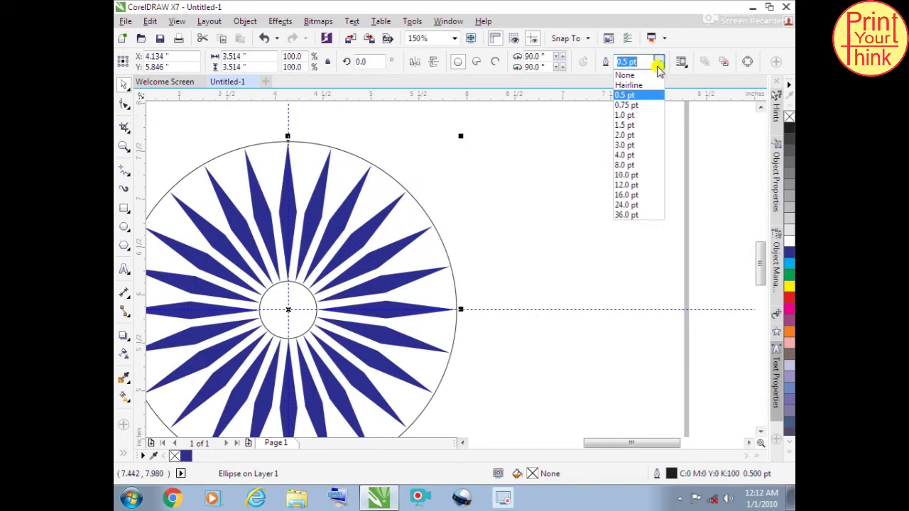
click(630, 146)
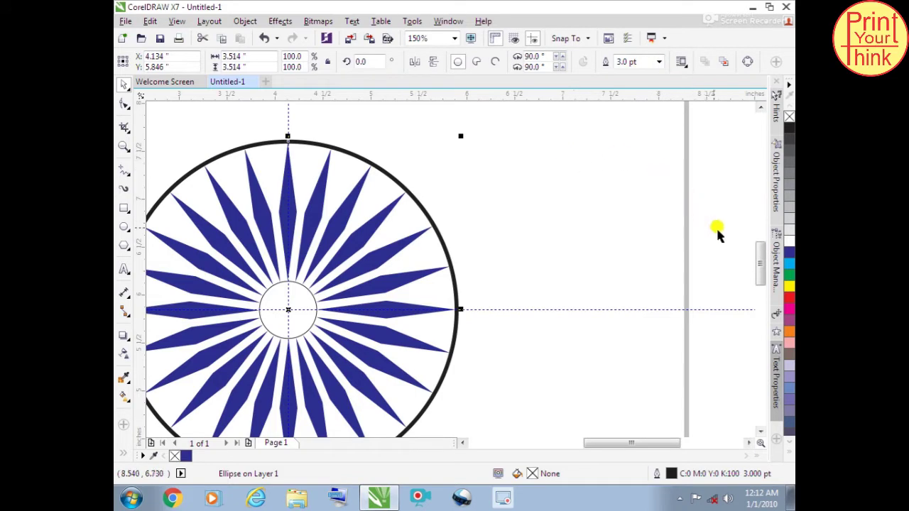
right_click(787, 256)
click(569, 181)
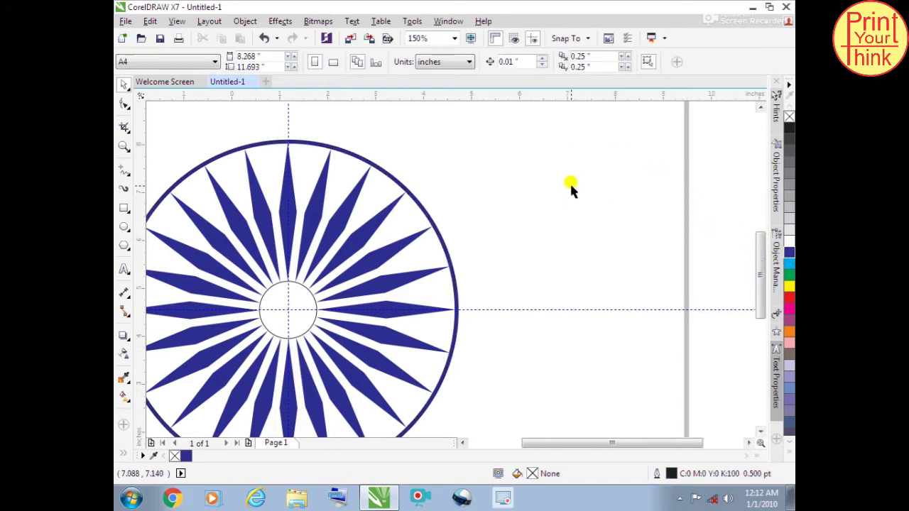
- Draw a blue, outline-free dot about 0.06 inches wide on the ring's inner edge, just right of the lowest spoke
scroll(570, 181, down, 2)
scroll(469, 319, up, 4)
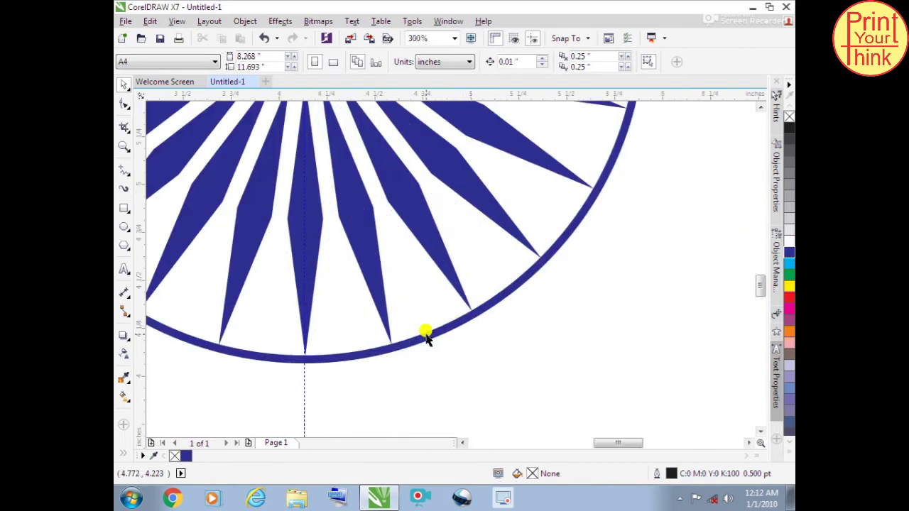
scroll(333, 353, up, 2)
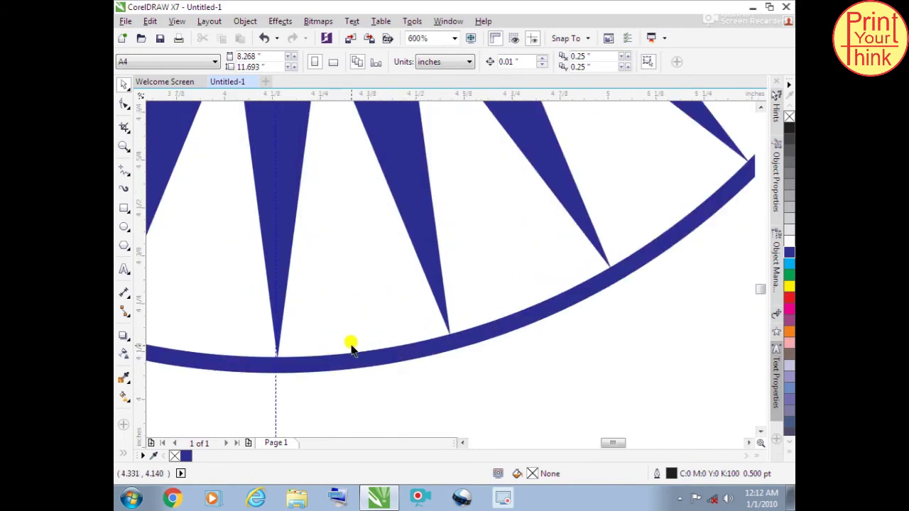
click(123, 227)
drag(410, 381, 361, 342)
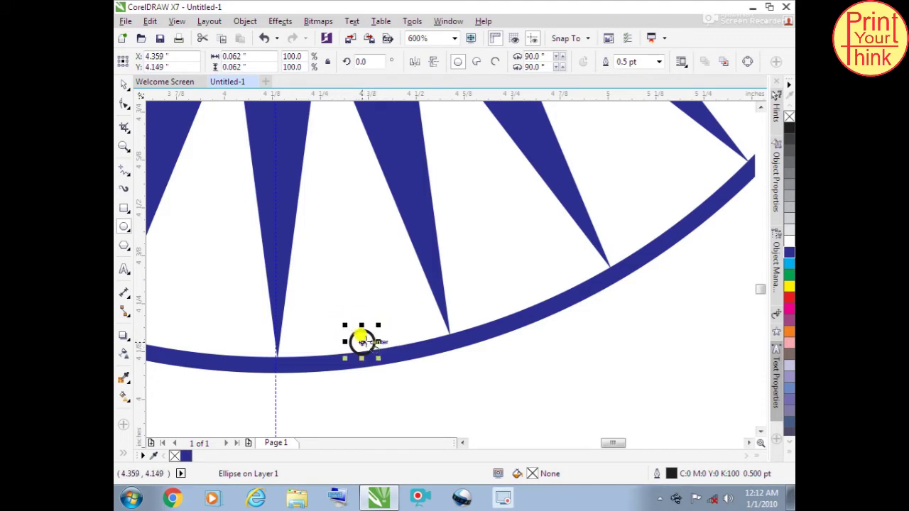
click(789, 256)
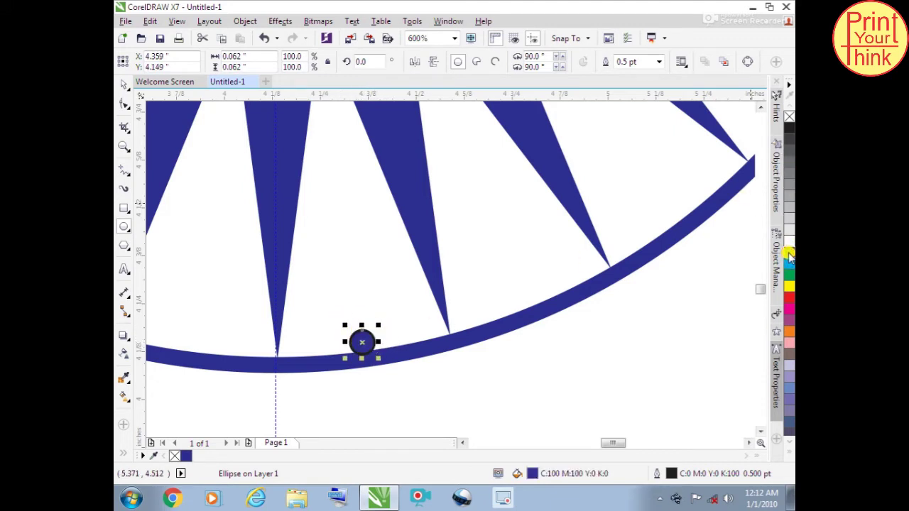
right_click(788, 117)
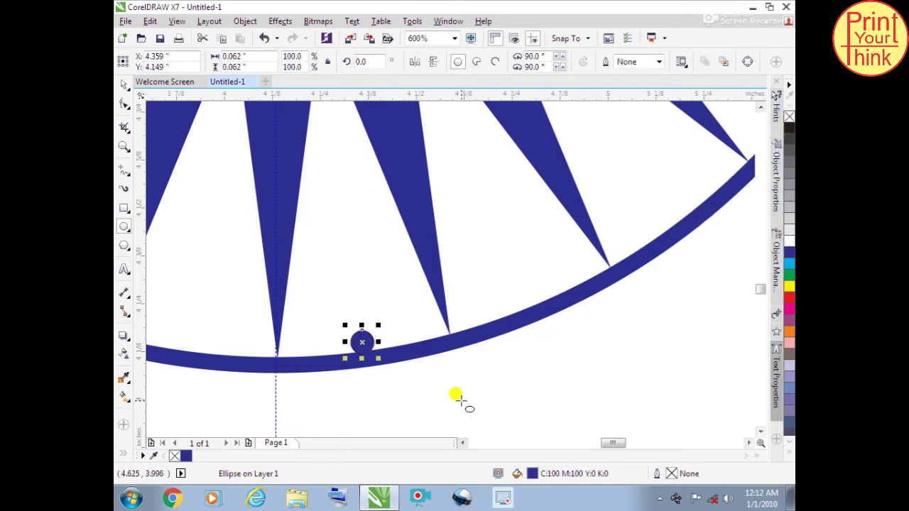
- Move the small dot's rotation centre to the wheel's centre where the guidelines cross
scroll(528, 308, down, 2)
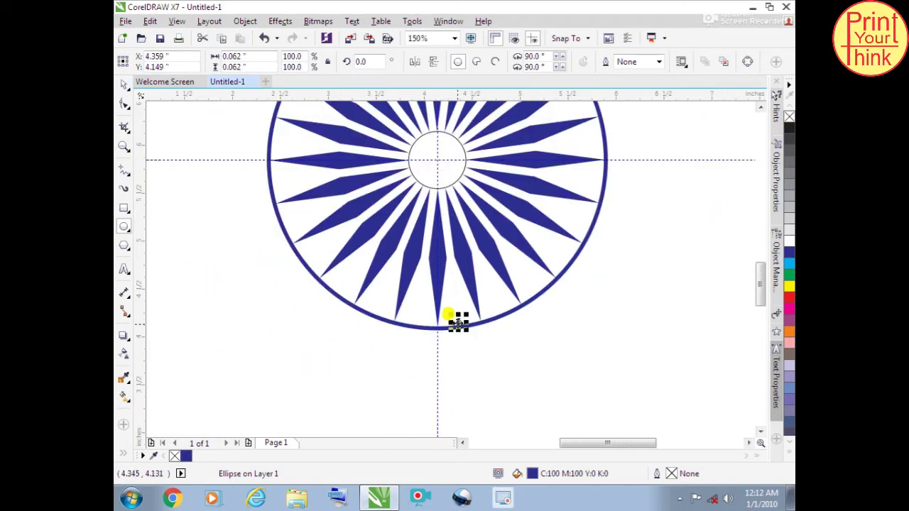
scroll(458, 322, up, 4)
scroll(448, 290, down, 5)
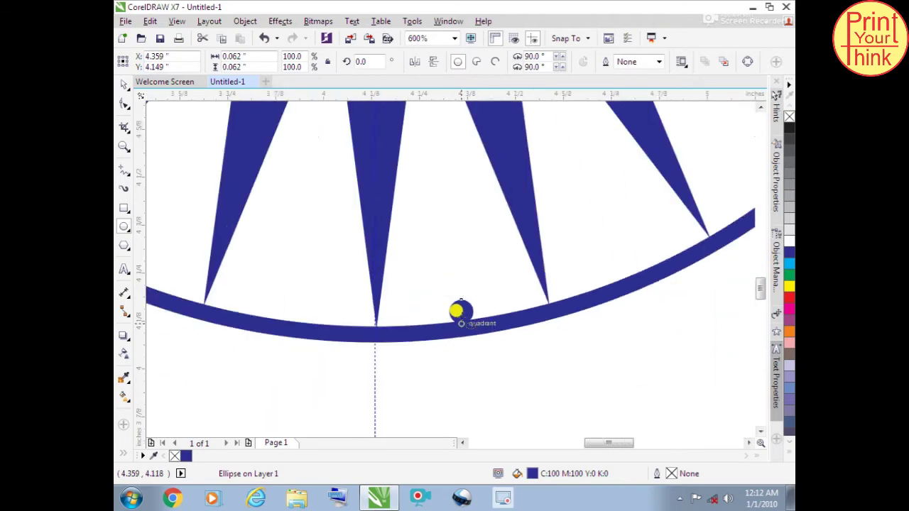
scroll(437, 146, up, 1)
scroll(437, 146, up, 2)
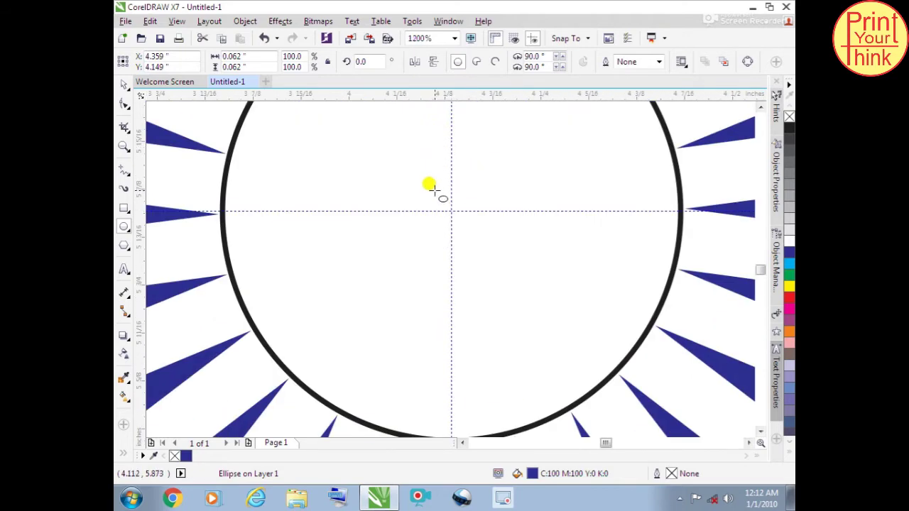
scroll(430, 187, down, 3)
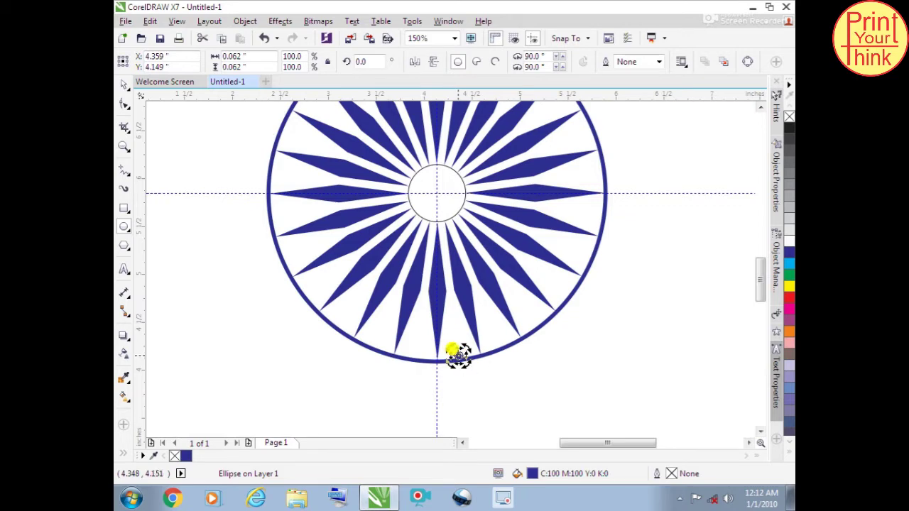
drag(455, 353, 430, 189)
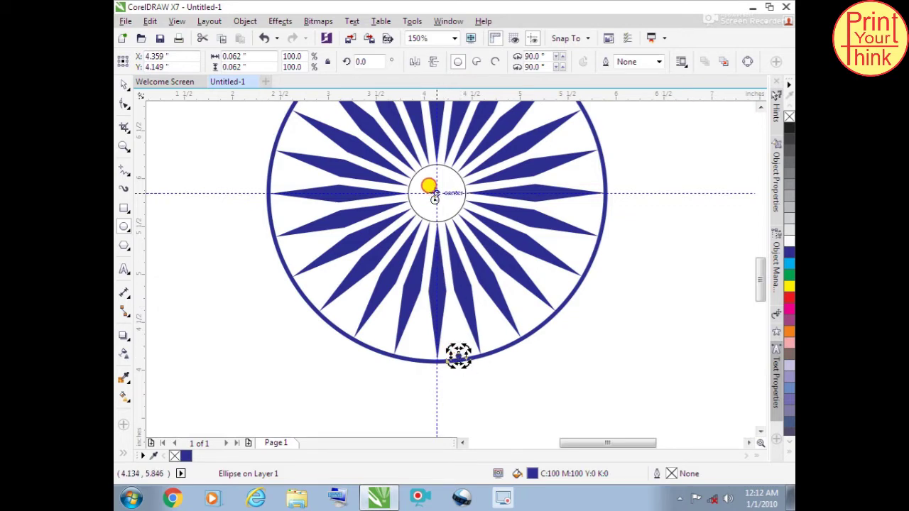
scroll(431, 186, up, 2)
scroll(434, 189, down, 3)
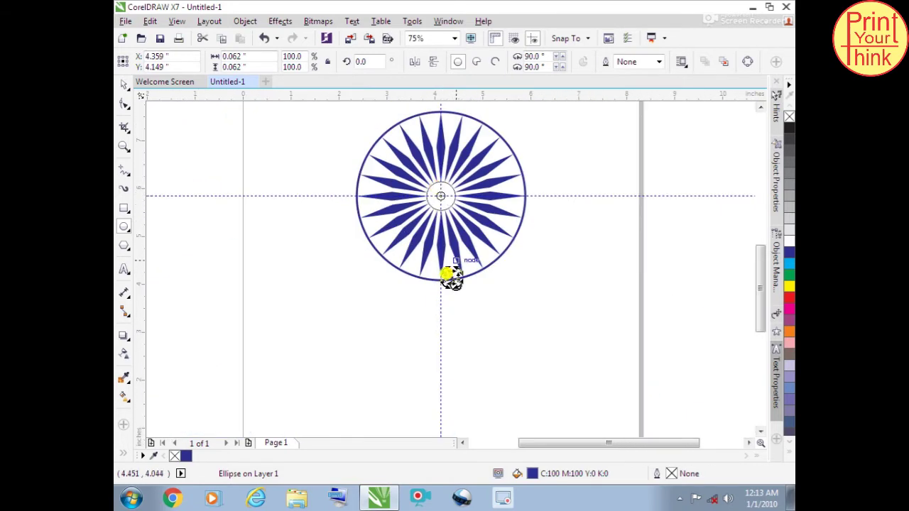
- Place a copy of the dot rotated to 345° about the wheel's centre, in the gap left of the lowest spoke
scroll(448, 278, up, 3)
scroll(436, 241, down, 1)
scroll(440, 245, up, 1)
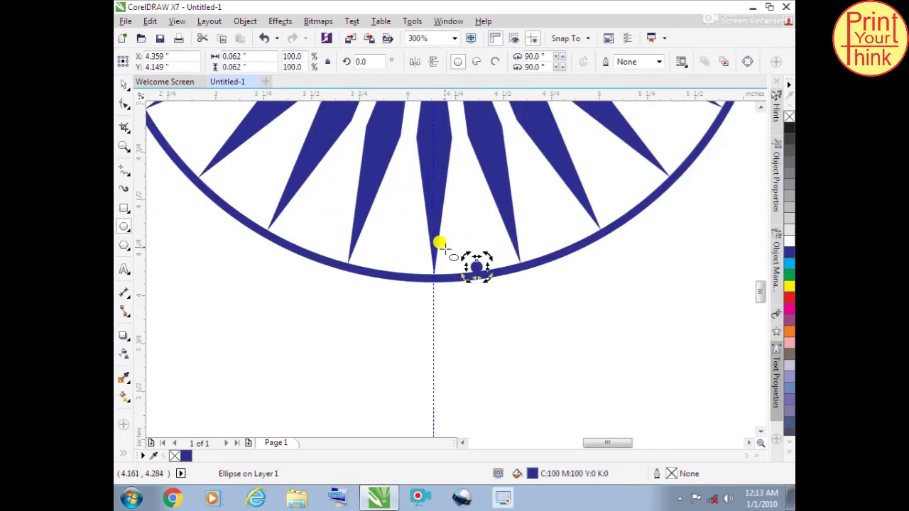
scroll(443, 246, down, 2)
scroll(467, 315, up, 1)
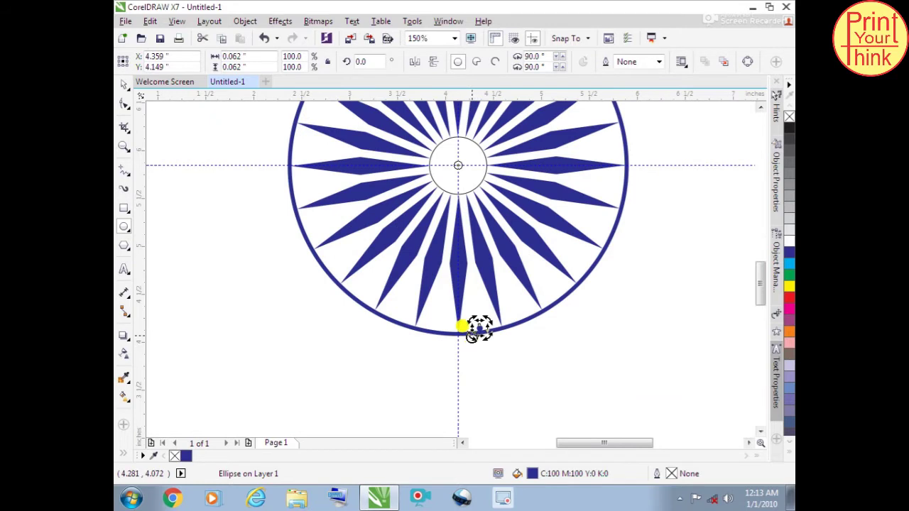
drag(470, 334, 442, 328)
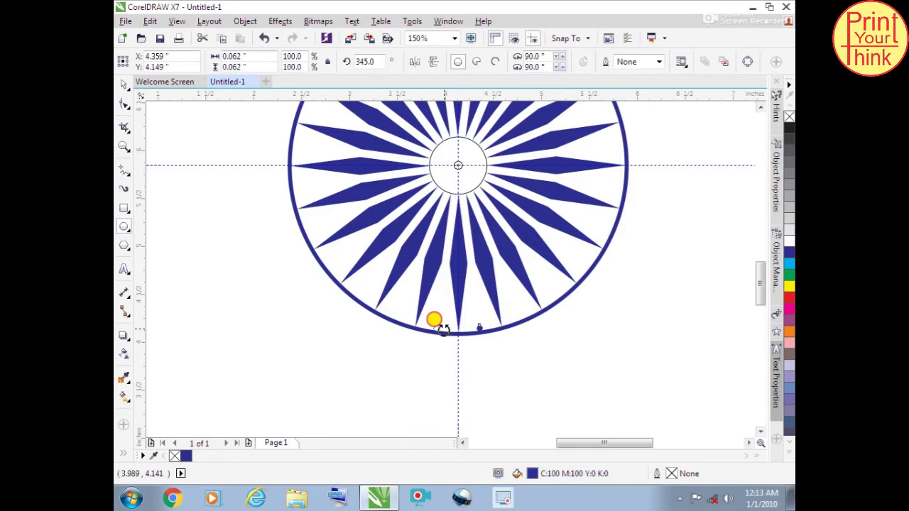
drag(442, 328, 435, 325)
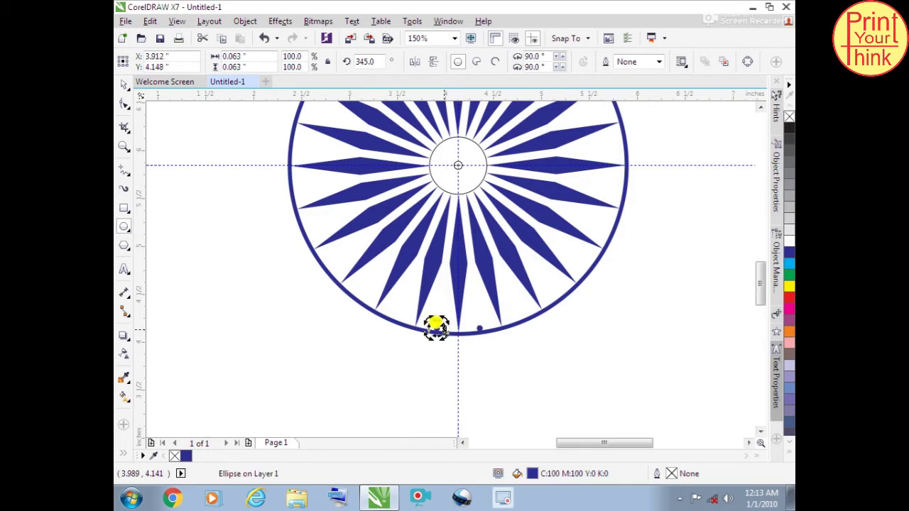
- Repeat the rotated dot copy around the ring until every gap between spokes holds a dot, and check the dots up close
key(ctrl+r)
key(ctrl+r)
key(ctrl+r)
key(ctrl+r)
key(ctrl+r)
key(ctrl+r)
key(ctrl+r)
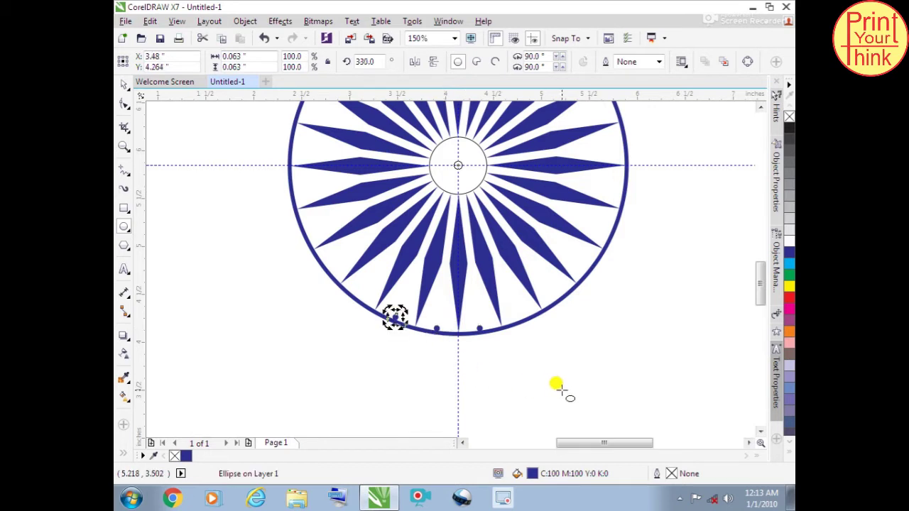
key(ctrl+r)
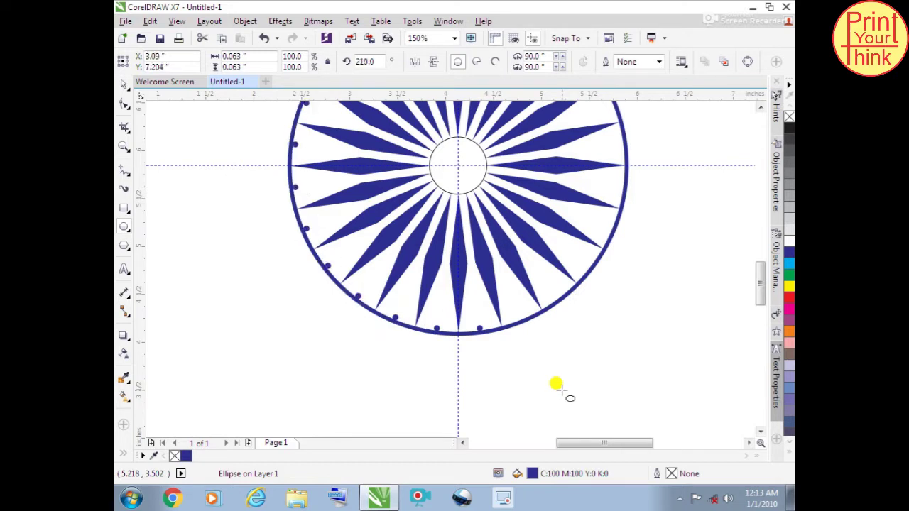
key(ctrl+r)
key(ctrl+r)
key(ctrl+r)
key(ctrl+r)
key(ctrl+r)
key(ctrl+r)
key(ctrl+r)
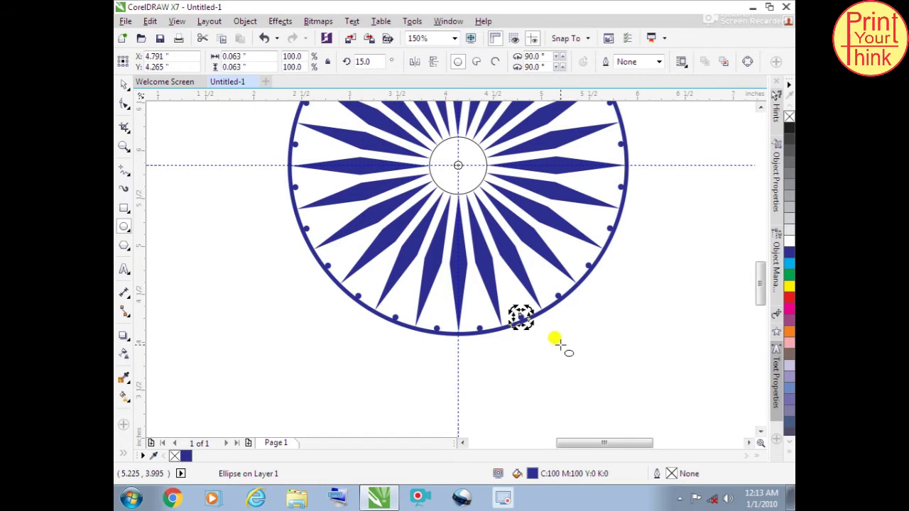
scroll(551, 346, down, 1)
scroll(561, 306, up, 1)
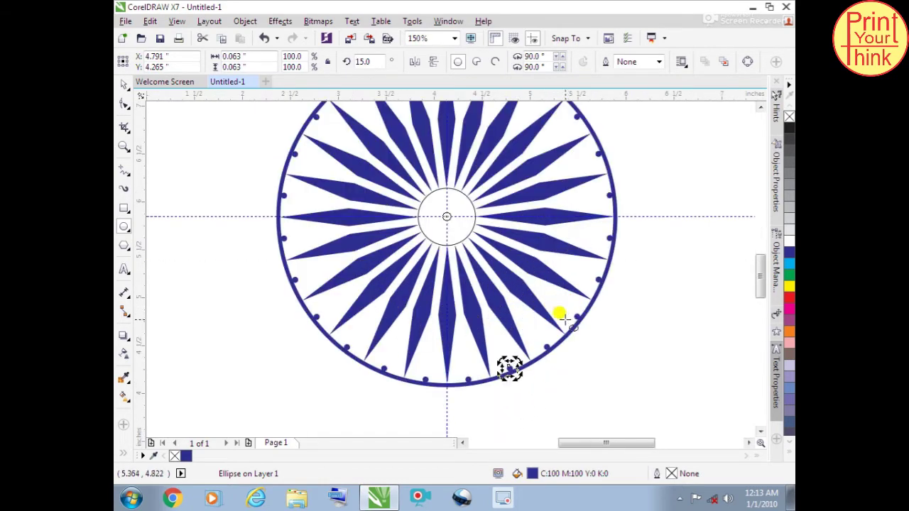
scroll(529, 379, up, 2)
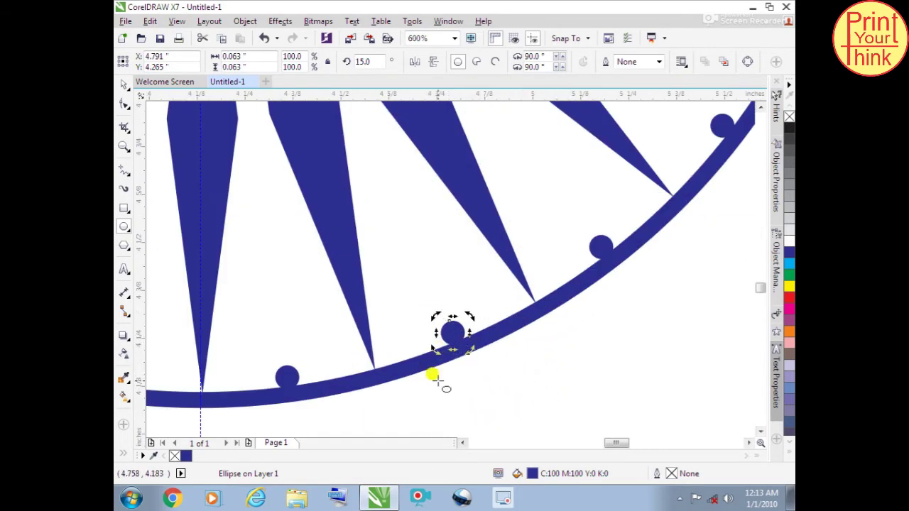
scroll(433, 376, down, 2)
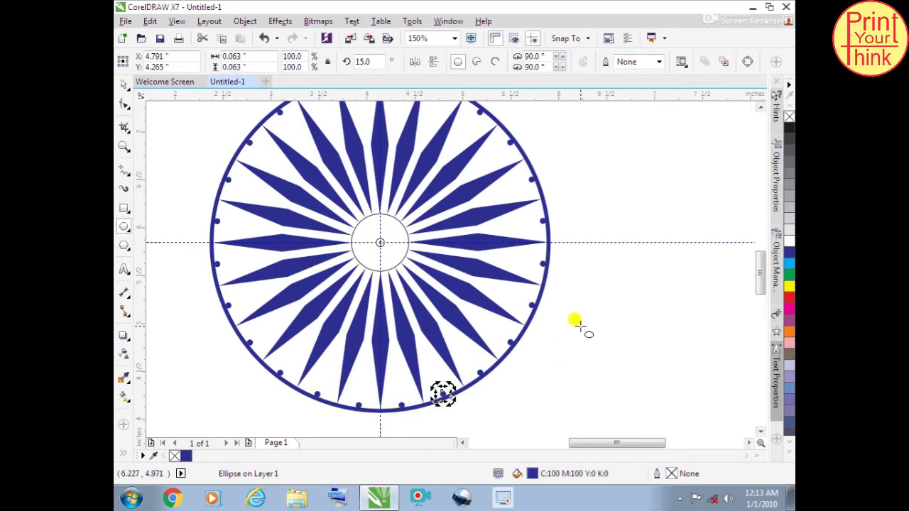
- Undo the ring of dot copies, the dot's rotation centre move and its outline removal
key(ctrl+z)
key(ctrl+z)
key(ctrl+z)
key(ctrl+z)
key(ctrl+z)
key(ctrl+z)
key(ctrl+z)
key(ctrl+z)
key(ctrl+z)
key(ctrl+z)
key(ctrl+z)
key(ctrl+z)
key(ctrl+z)
key(ctrl+z)
key(ctrl+z)
key(ctrl+z)
key(ctrl+z)
key(ctrl+z)
key(ctrl+z)
key(ctrl+z)
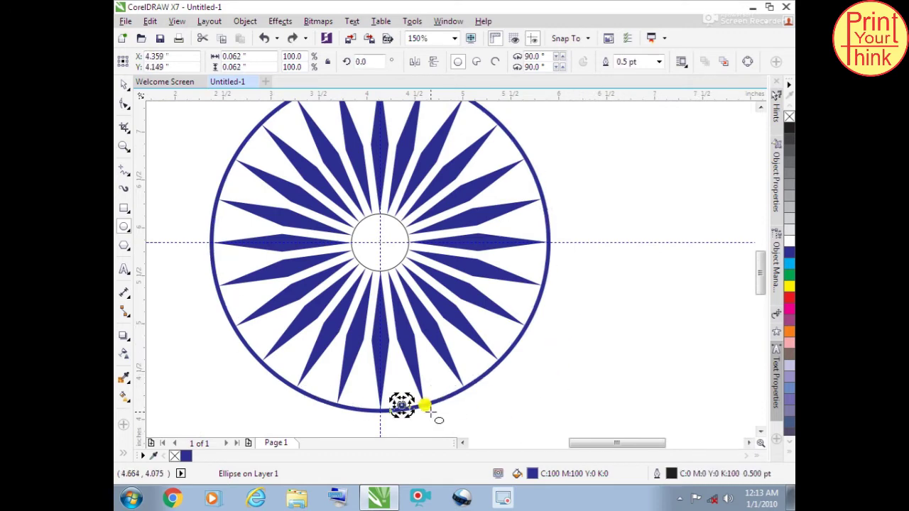
- Enlarge the dot from its centre to about 0.089 inches wide and remove its outline
scroll(389, 410, up, 2)
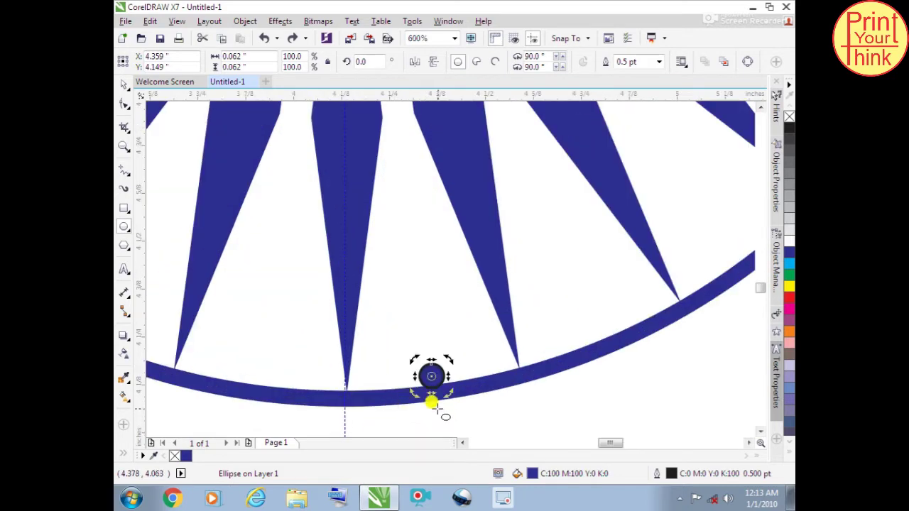
click(124, 84)
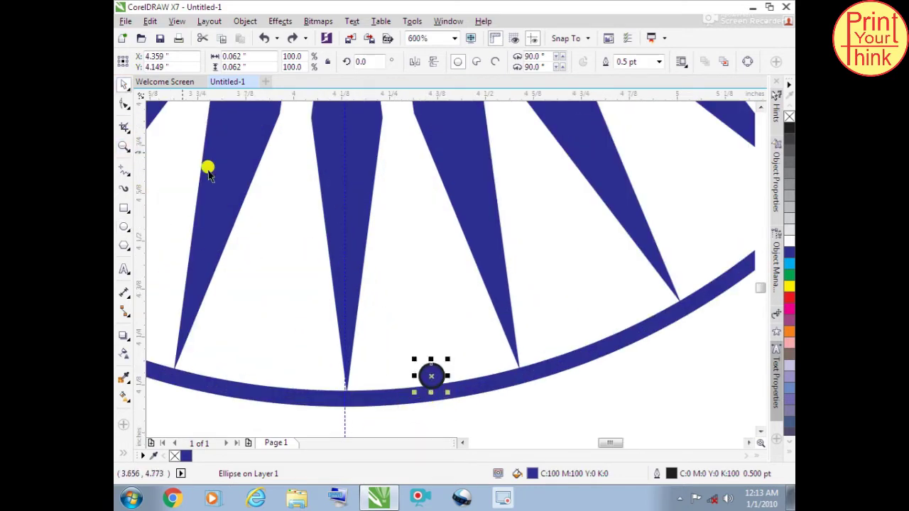
click(461, 422)
click(432, 377)
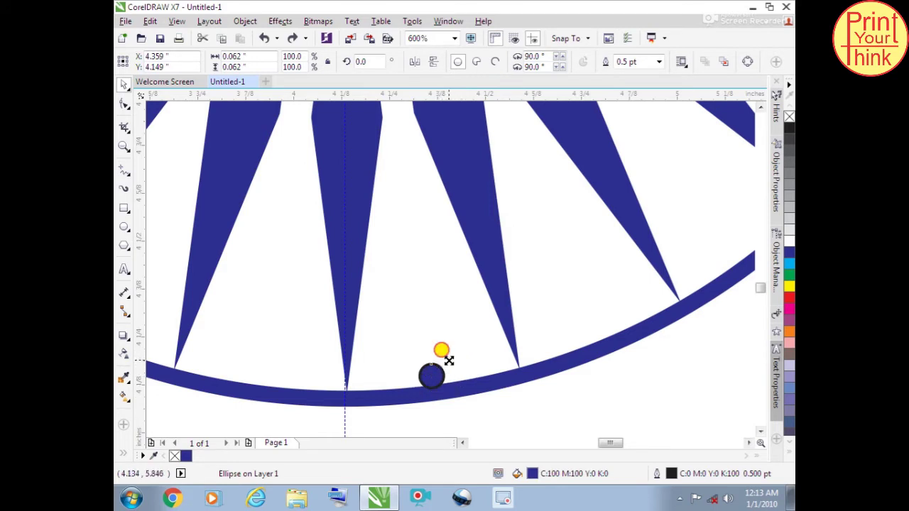
drag(449, 359, 462, 359)
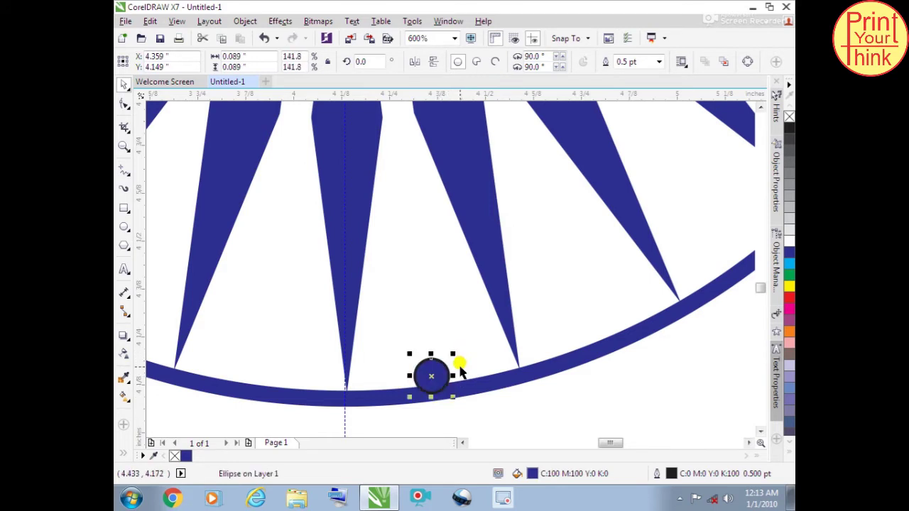
scroll(426, 384, up, 4)
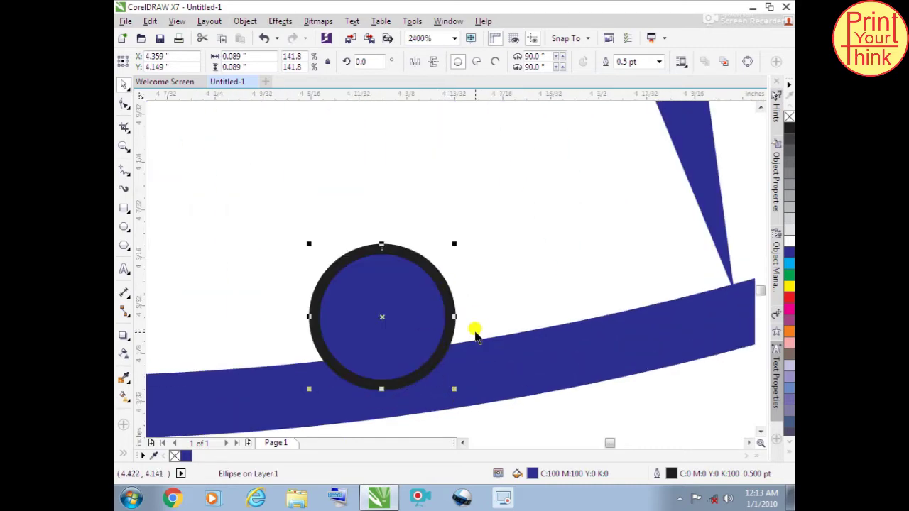
right_click(789, 117)
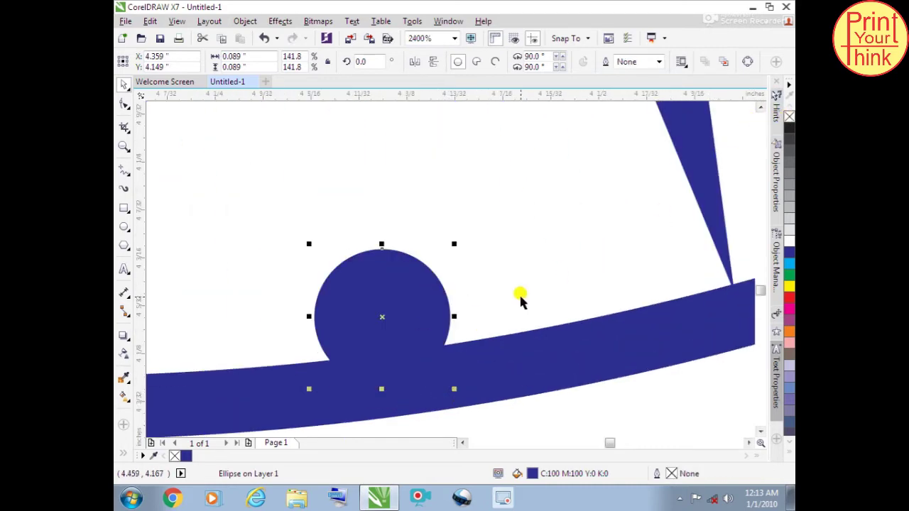
- Move the enlarged dot's rotation centre to the wheel's centre where the guidelines cross
scroll(520, 296, down, 8)
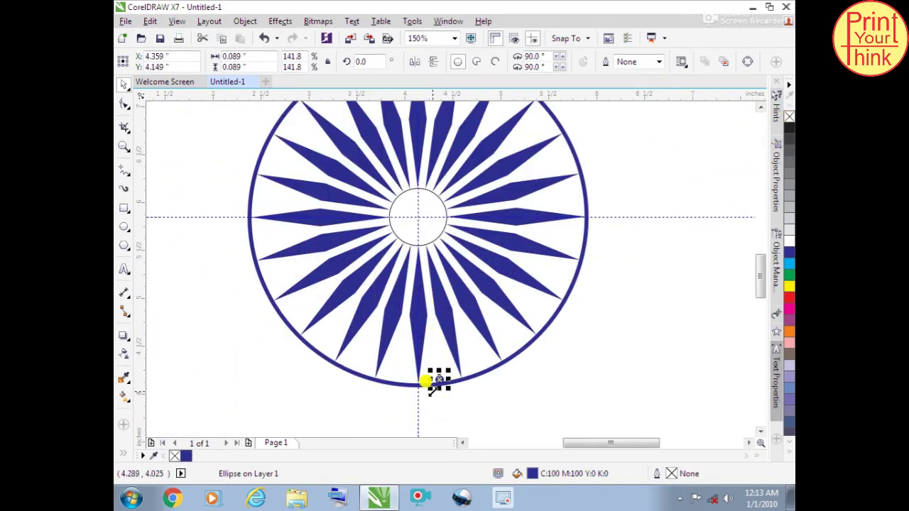
click(432, 374)
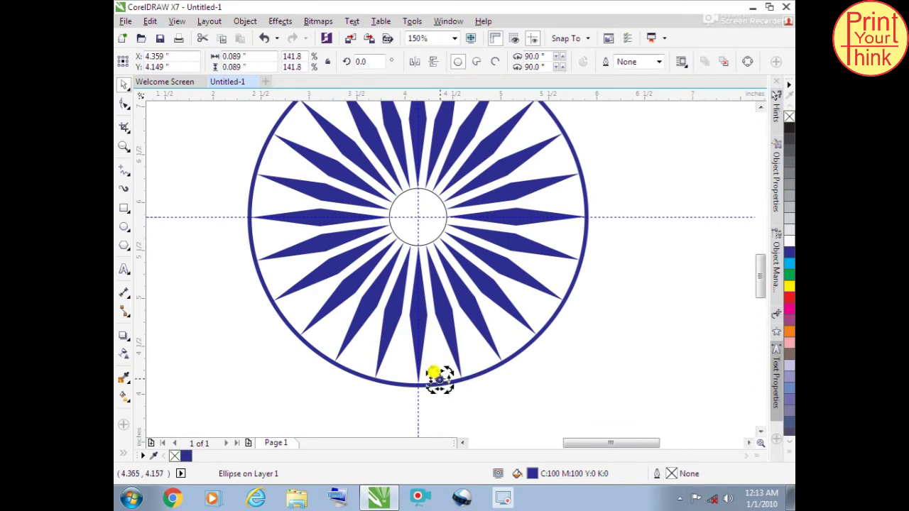
drag(433, 374, 418, 216)
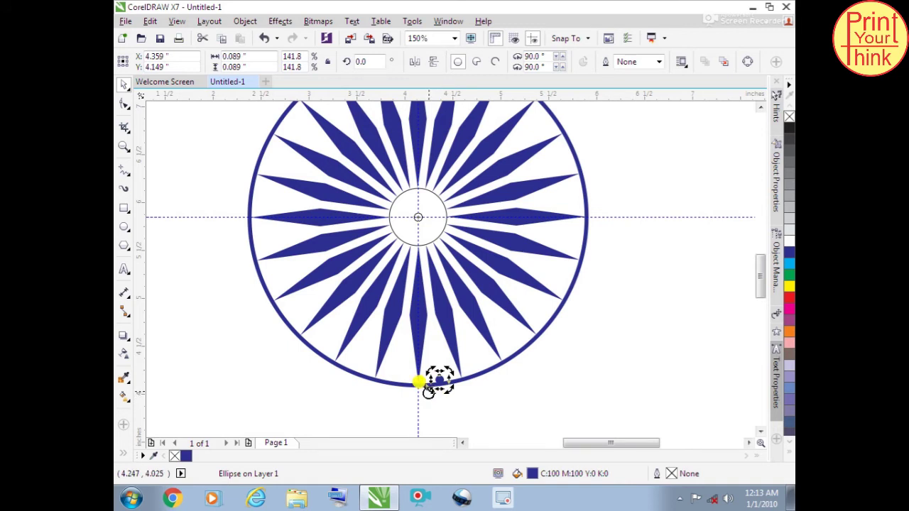
- Copy the enlarged dot at a 345° rotation and repeat the copy around the ring to fill every gap between spokes
drag(419, 378, 397, 378)
key(ctrl+r)
key(ctrl+r)
key(ctrl+r)
key(ctrl+r)
key(ctrl+r)
key(ctrl+r)
key(ctrl+r)
key(ctrl+r)
key(ctrl+r)
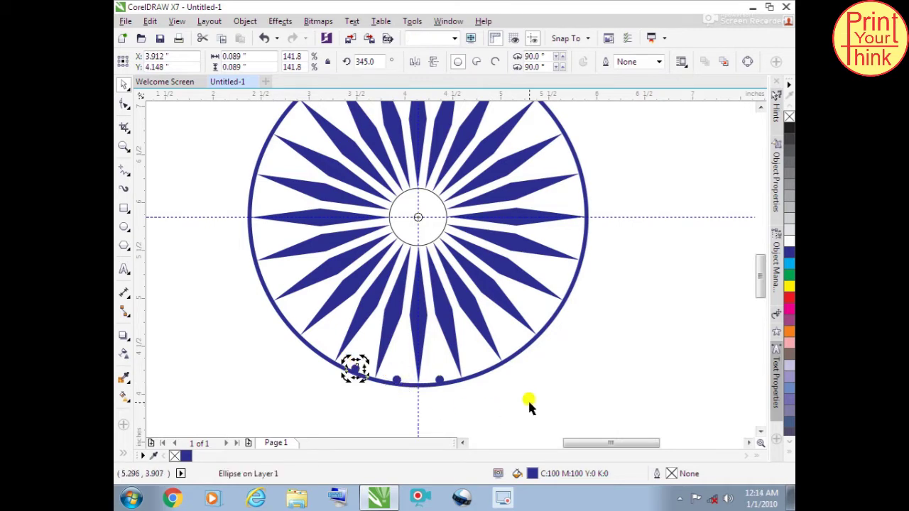
key(ctrl+r)
key(ctrl+r)
key(ctrl+r)
key(ctrl+r)
key(ctrl+r)
key(ctrl+r)
key(ctrl+r)
key(ctrl+r)
key(ctrl+r)
key(ctrl+r)
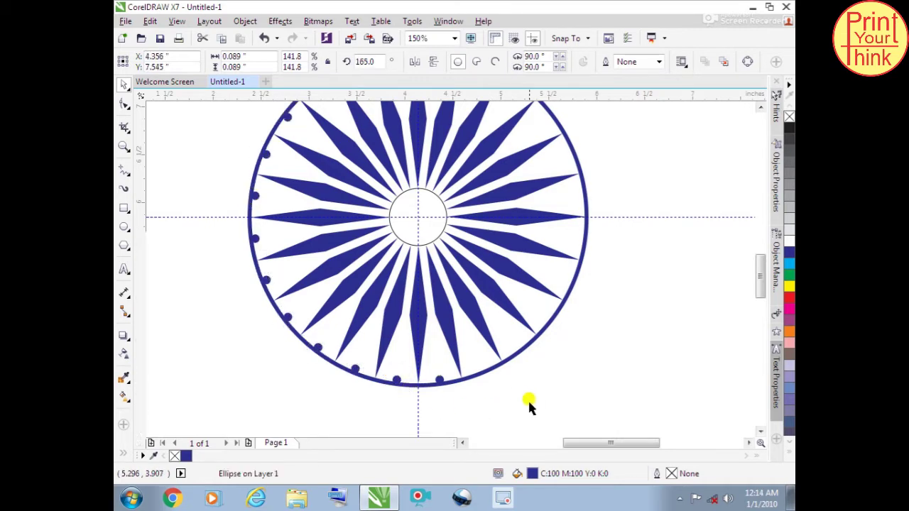
key(ctrl+r)
key(ctrl+r)
key(ctrl+r)
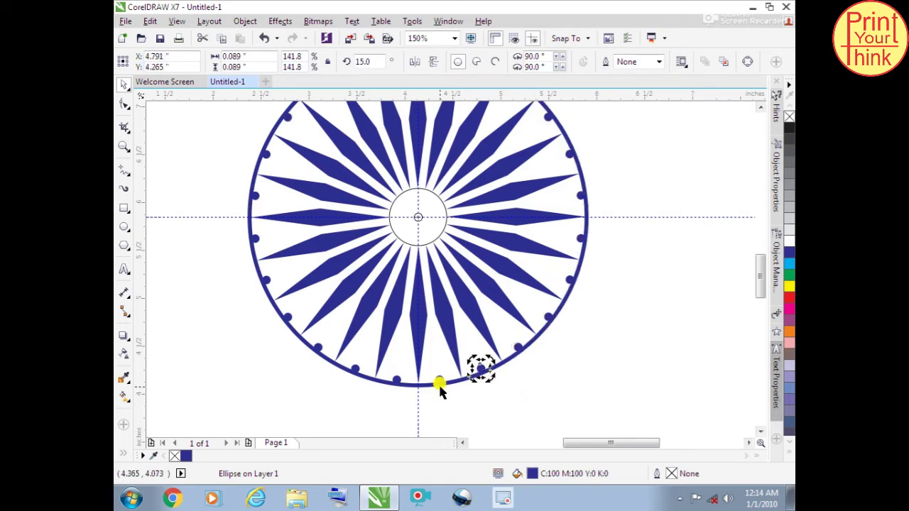
click(556, 353)
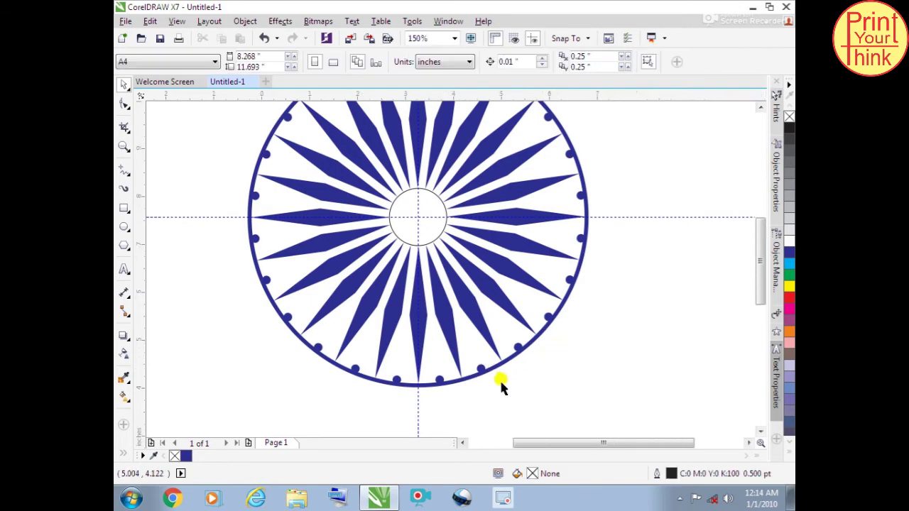
- Fill the wheel's central hub circle with the same blue as the spokes
scroll(483, 320, down, 1)
scroll(472, 292, up, 2)
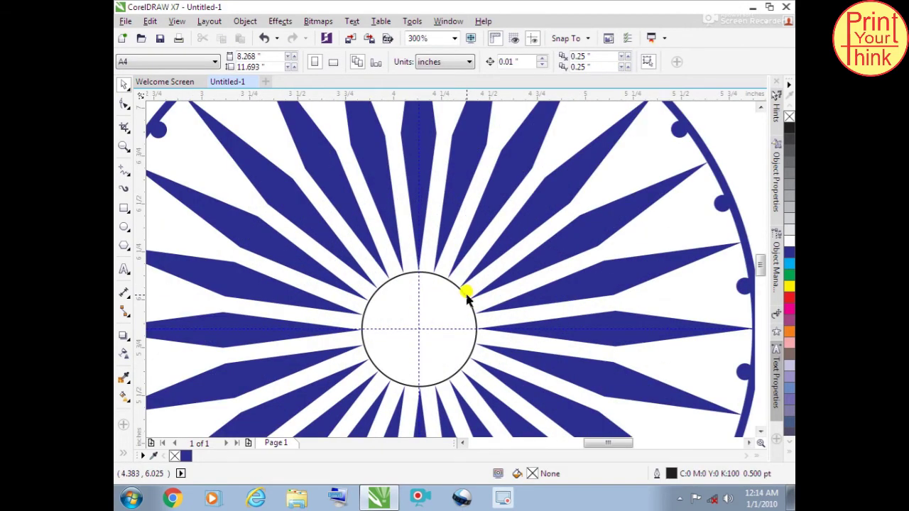
click(464, 294)
click(788, 253)
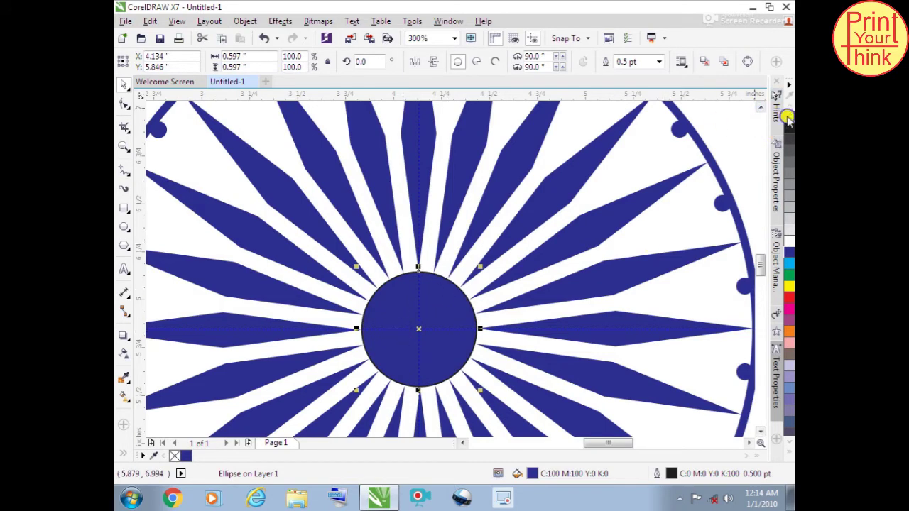
scroll(524, 298, down, 3)
click(555, 264)
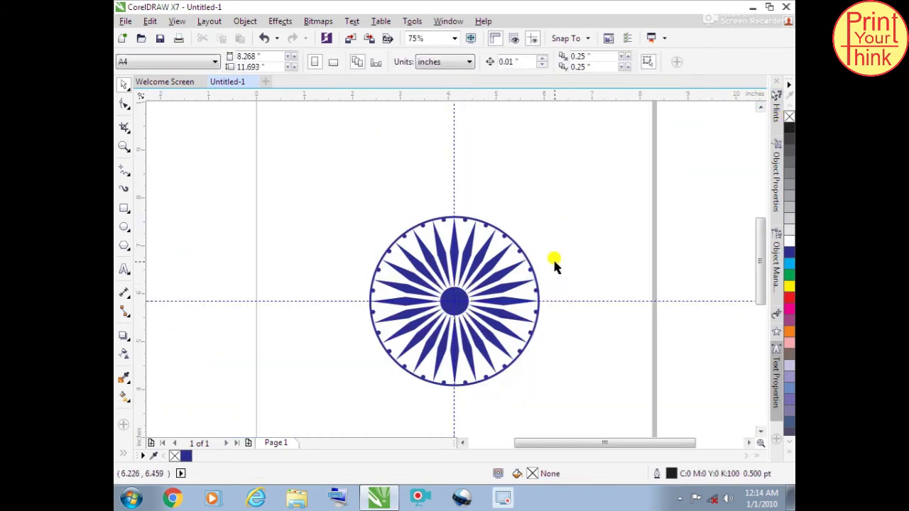
- Select all the wheel's objects and group them into one object
drag(592, 146, 282, 423)
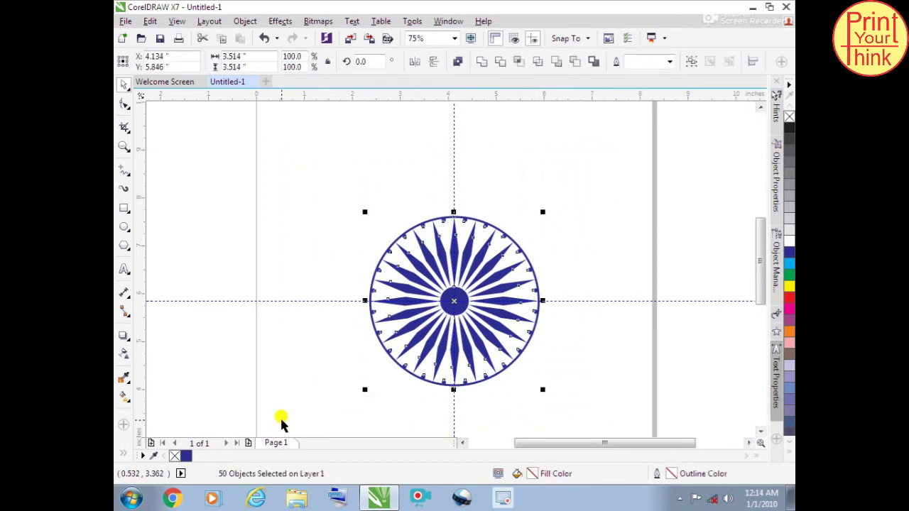
key(ctrl+g)
click(315, 223)
scroll(317, 229, down, 2)
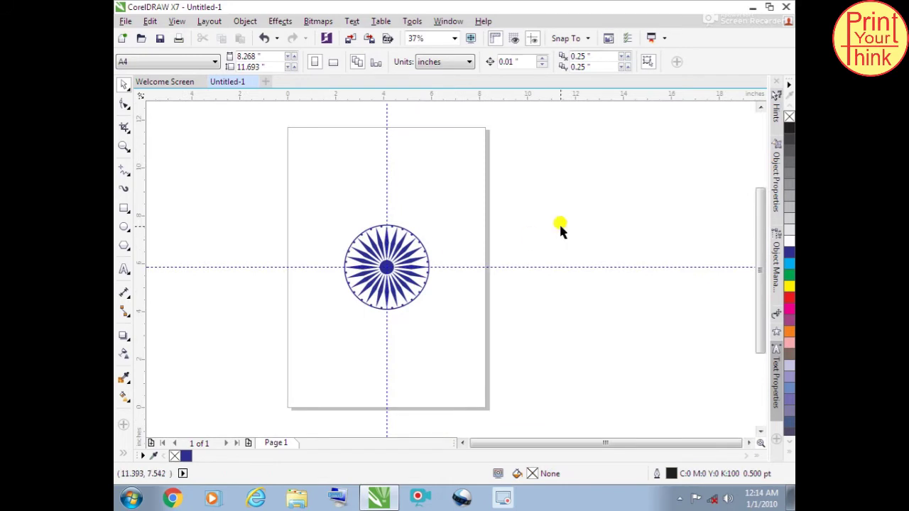
- Add a blank second page to the document after Page 1
click(249, 443)
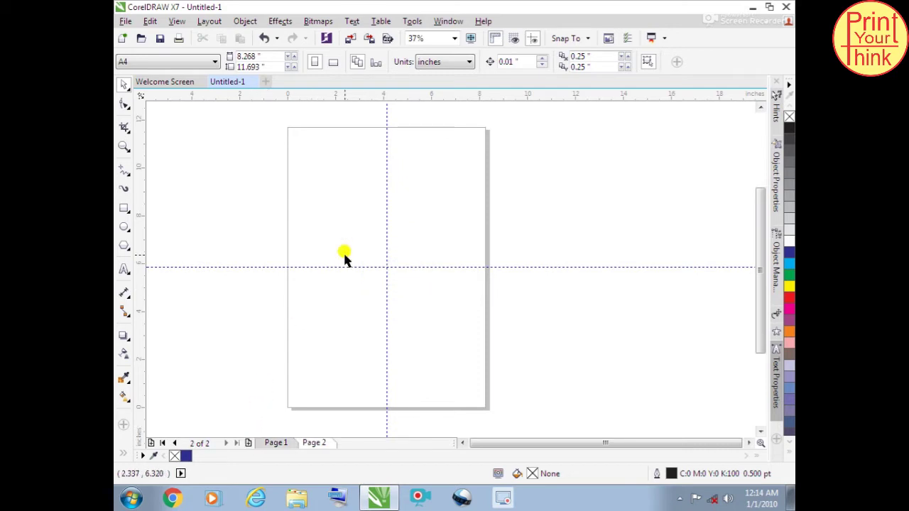
scroll(451, 152, up, 1)
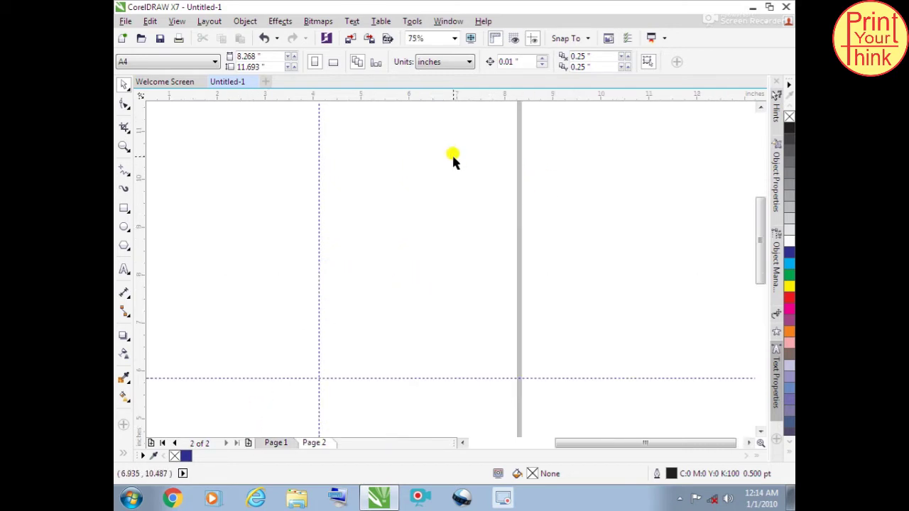
scroll(481, 226, down, 1)
scroll(420, 263, up, 1)
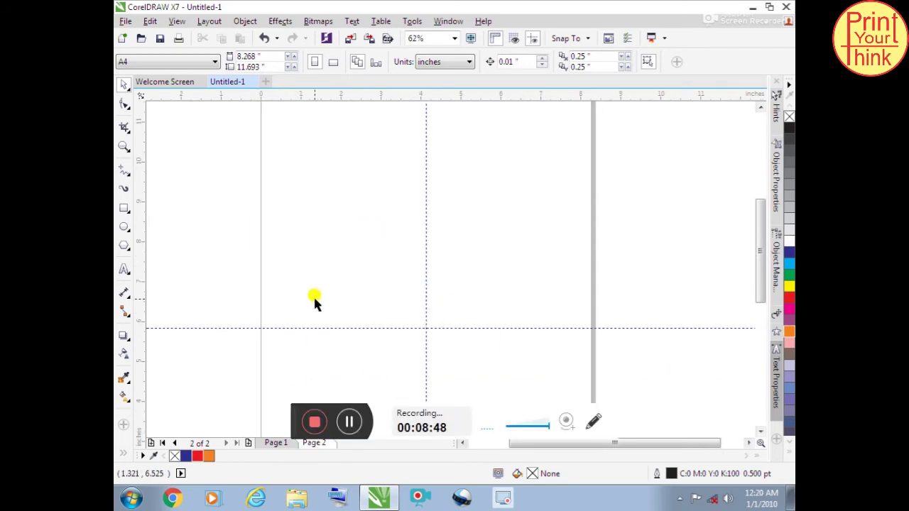
- Draw a vertical ellipse about 1.7 by 2.9 inches near the vertical guideline in the upper half of Page 2
scroll(314, 304, down, 1)
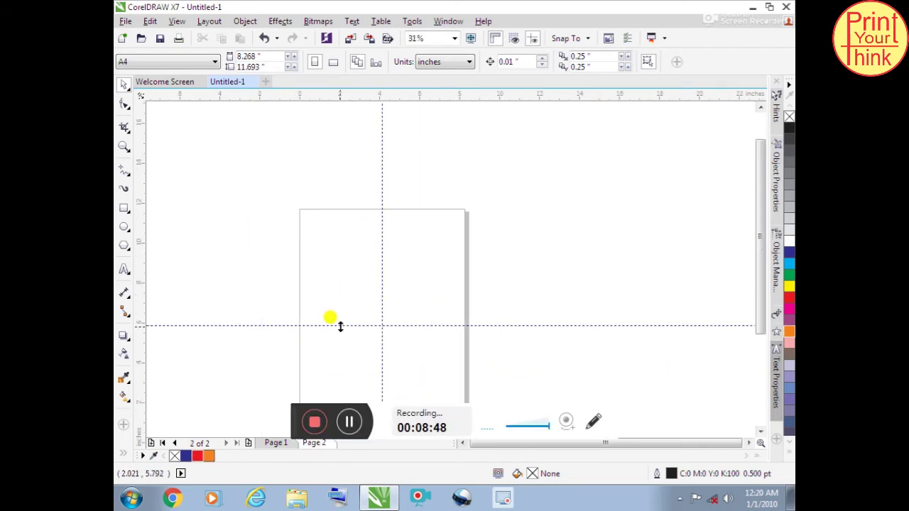
scroll(352, 177, up, 1)
scroll(352, 178, down, 1)
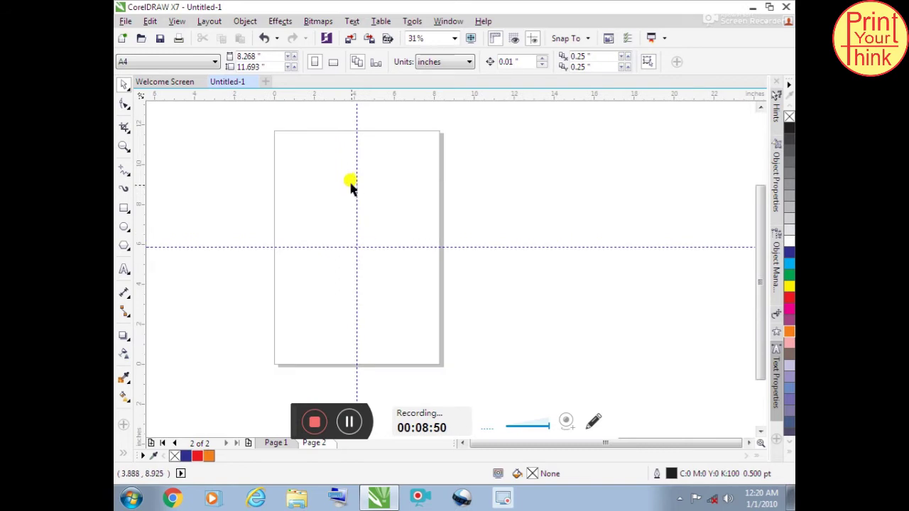
click(125, 225)
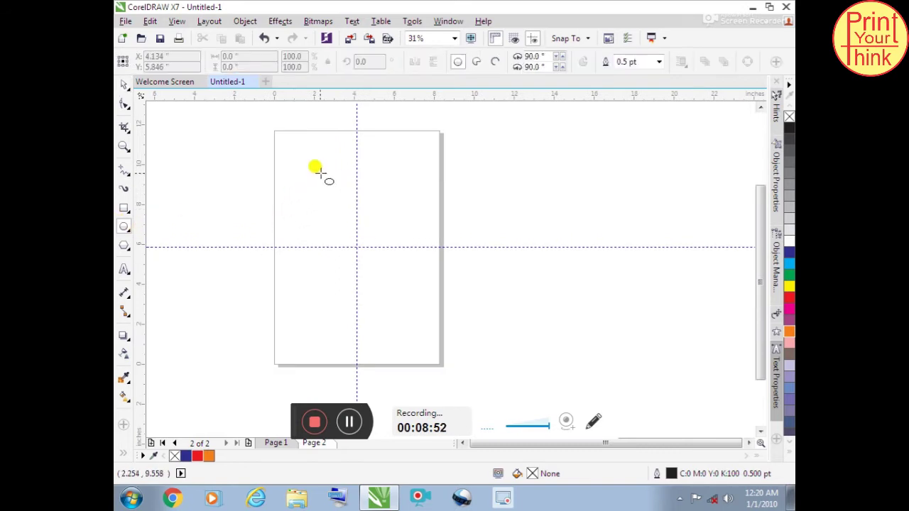
drag(336, 173, 370, 231)
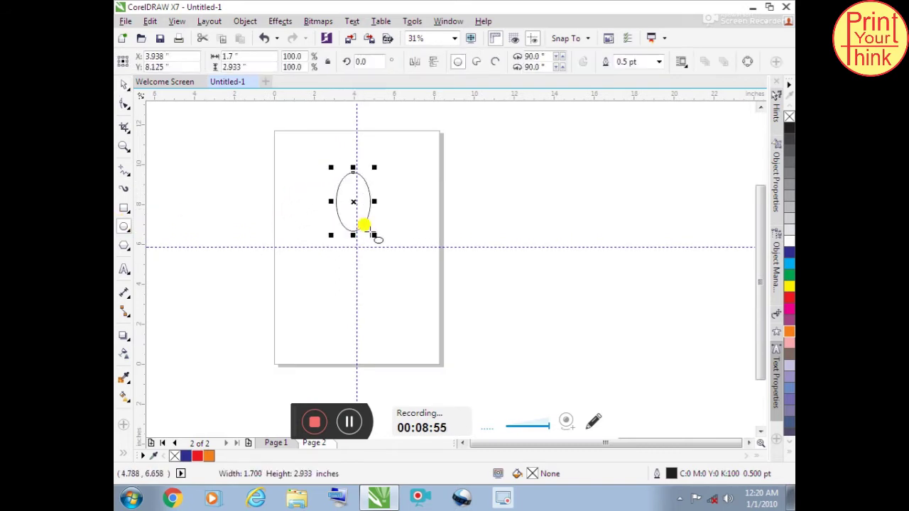
click(123, 86)
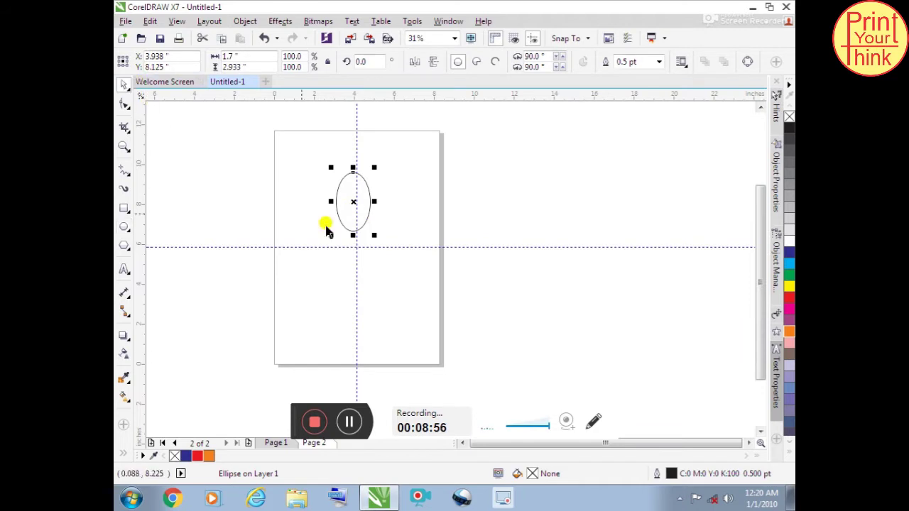
- Convert the ellipse to curves and bulge its upper-left side slightly outward with the Shape tool
scroll(359, 211, up, 1)
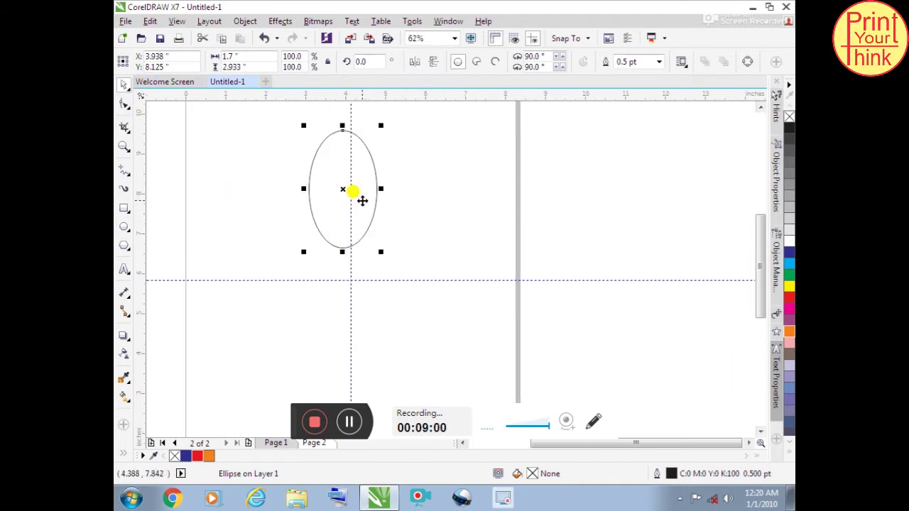
key(ctrl+q)
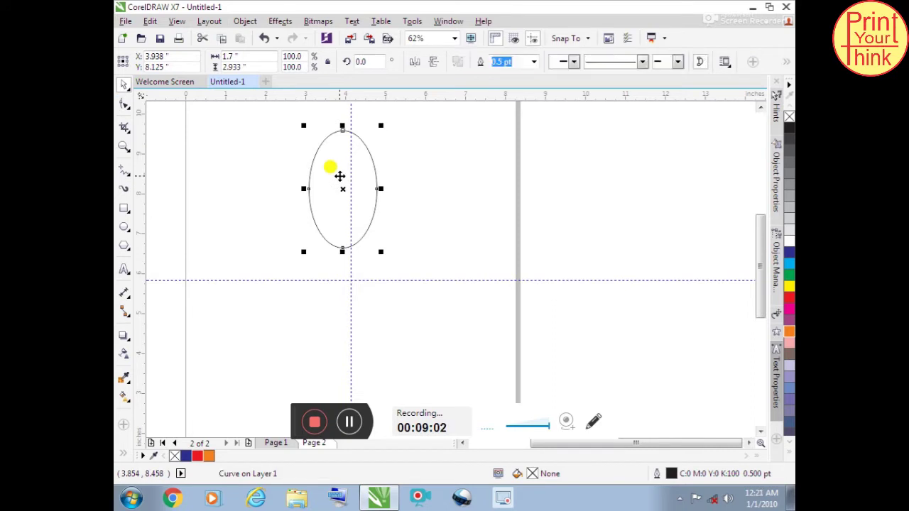
click(124, 105)
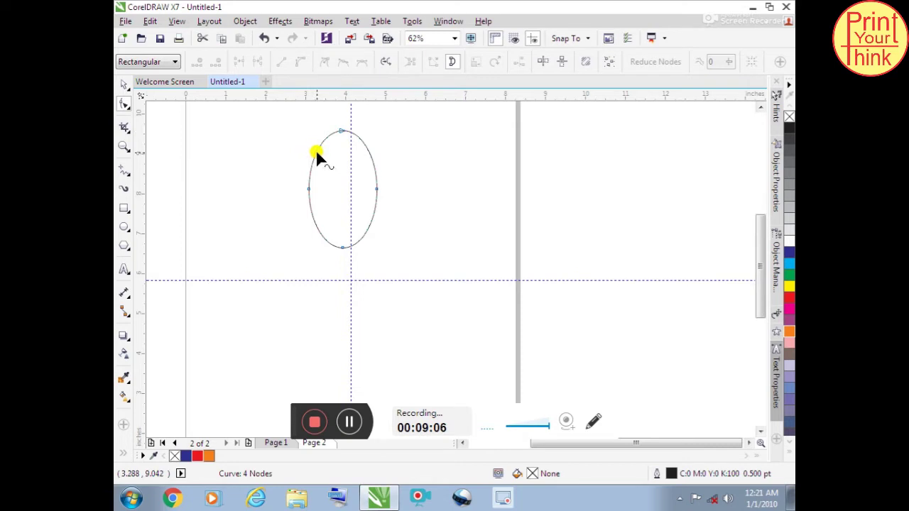
drag(316, 149, 309, 149)
click(124, 85)
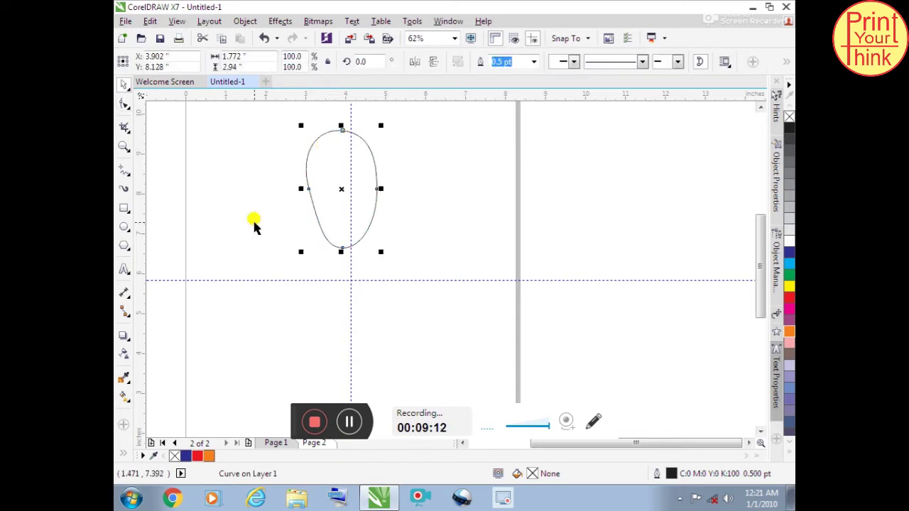
- Copy the petal shape downward so it overlaps the original, and repeat the copy to make a column of three shapes
drag(341, 189, 348, 256)
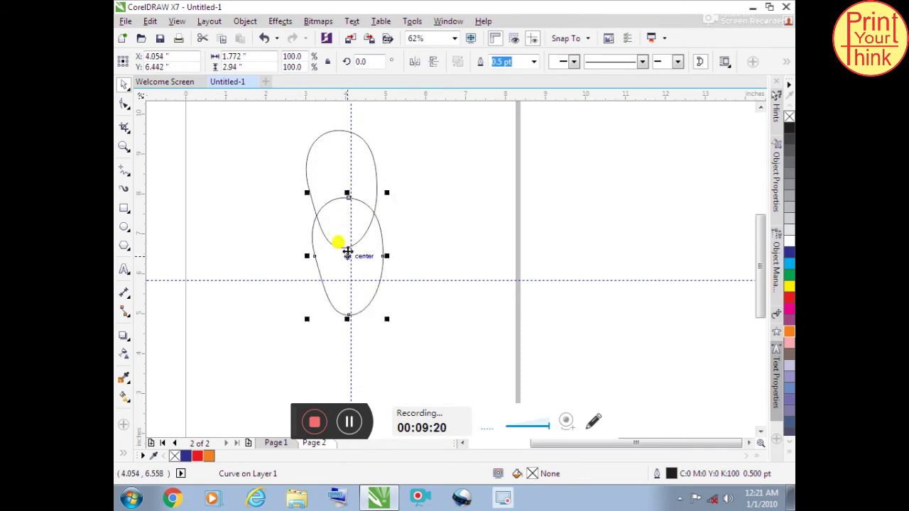
key(ctrl+r)
scroll(361, 172, down, 1)
scroll(368, 209, up, 1)
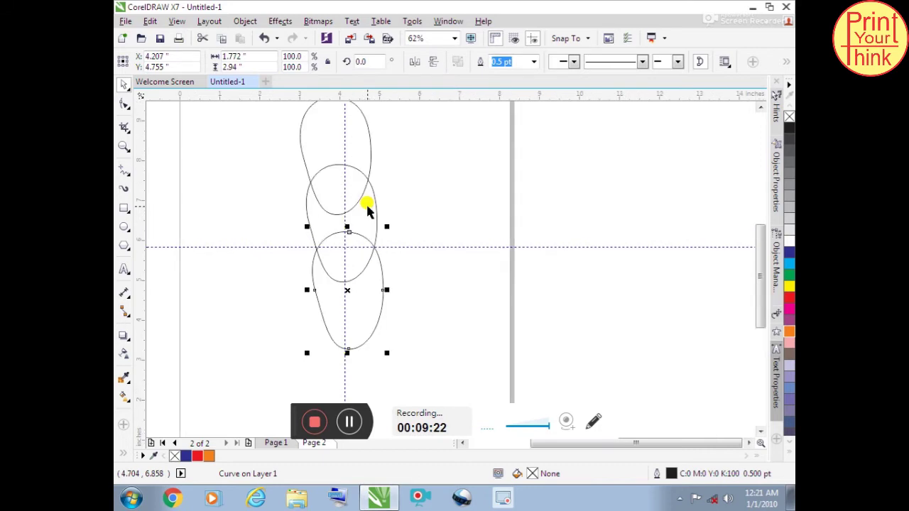
click(406, 188)
scroll(365, 211, down, 1)
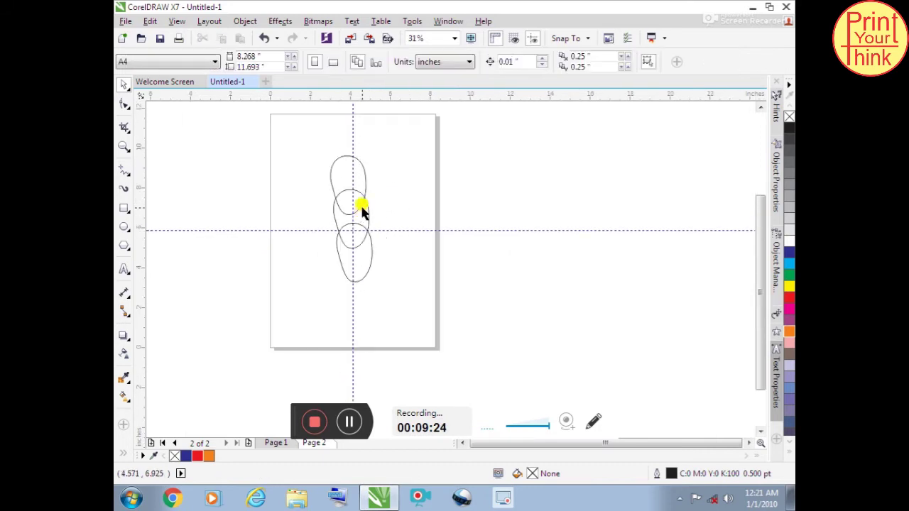
- Fill the uppermost petal shape with red and turn the fill into an elliptical fountain fill
scroll(363, 210, up, 1)
click(354, 139)
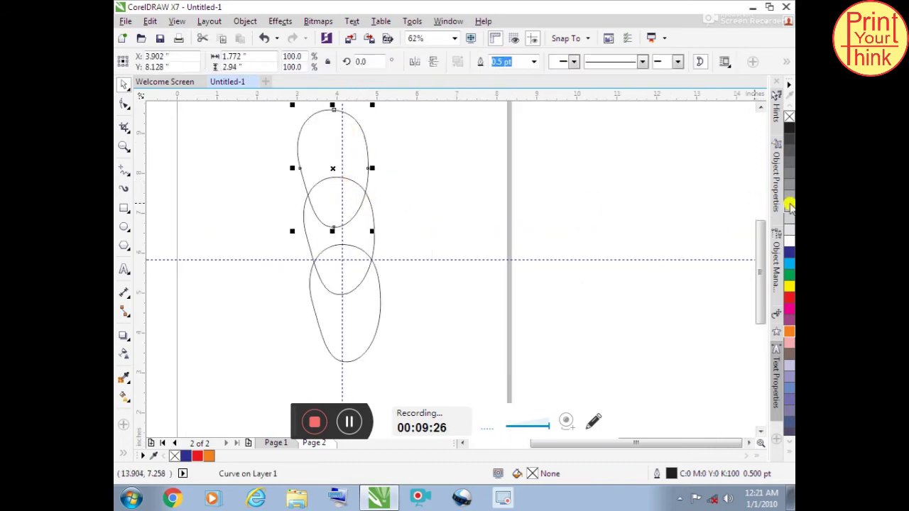
click(790, 299)
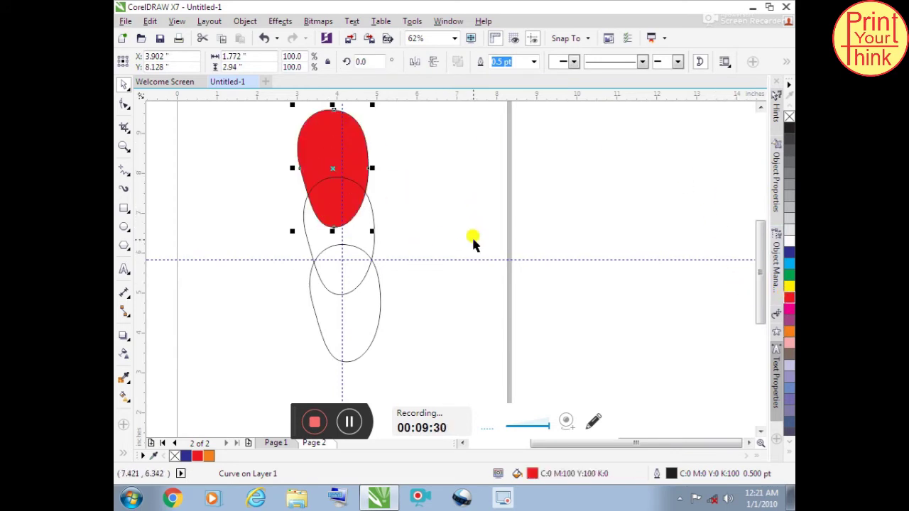
key(g)
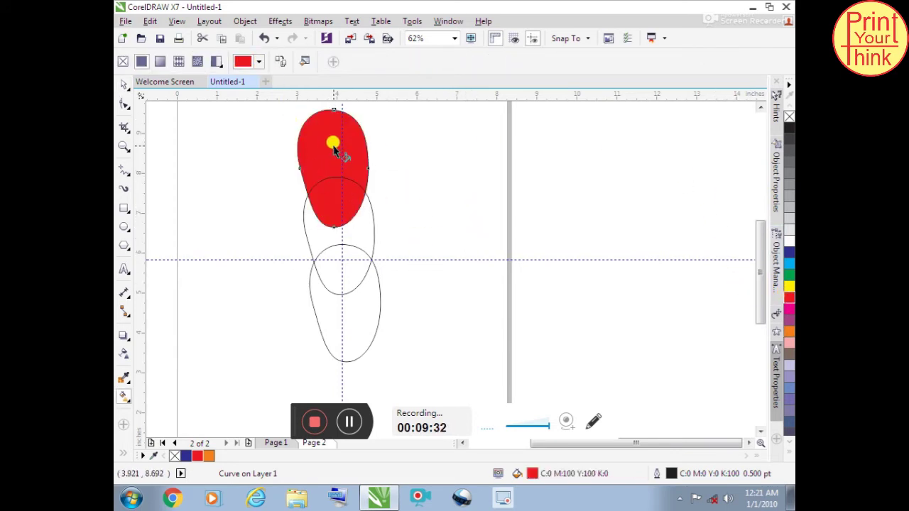
click(163, 61)
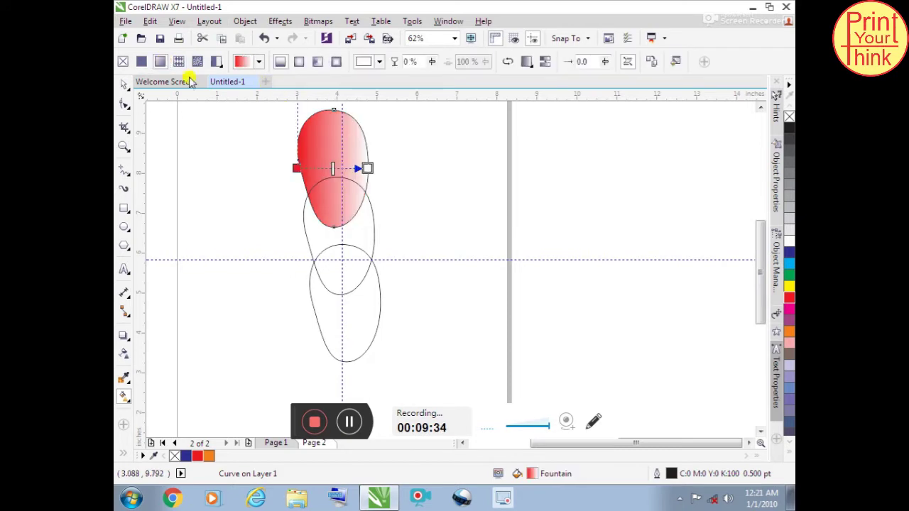
click(299, 62)
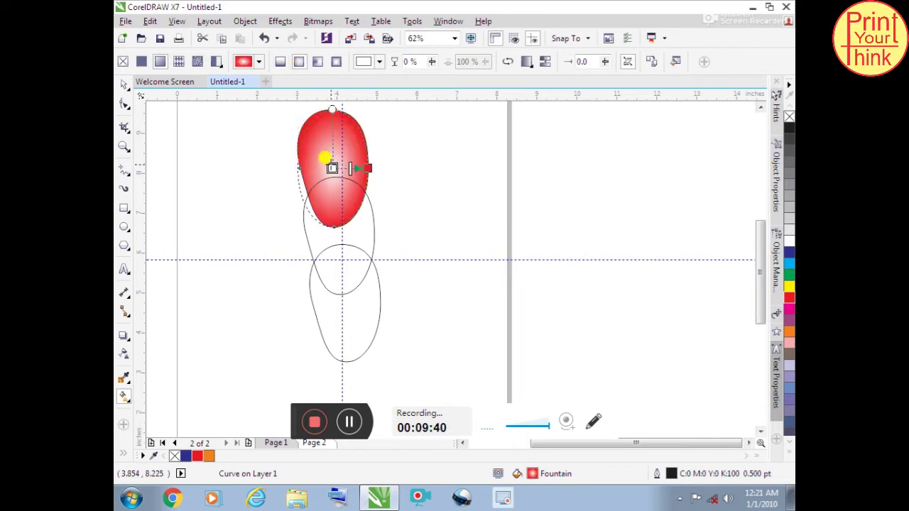
- Shift the red fountain fill's centre upward and tilt its ellipse within the uppermost shape
drag(325, 161, 334, 112)
scroll(349, 197, down, 1)
scroll(344, 163, up, 1)
- Set the fountain fill's centre colour to orange with C 0, M 80, Y 100, K 0
click(339, 188)
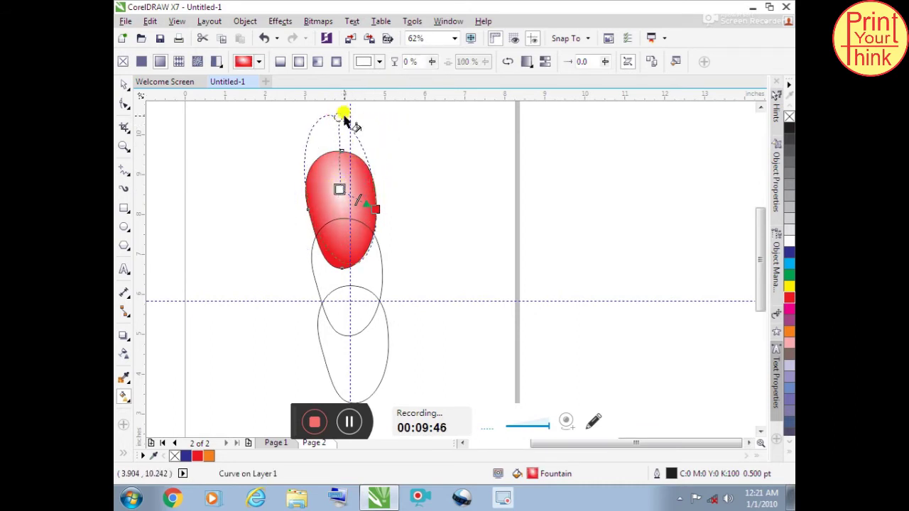
click(380, 62)
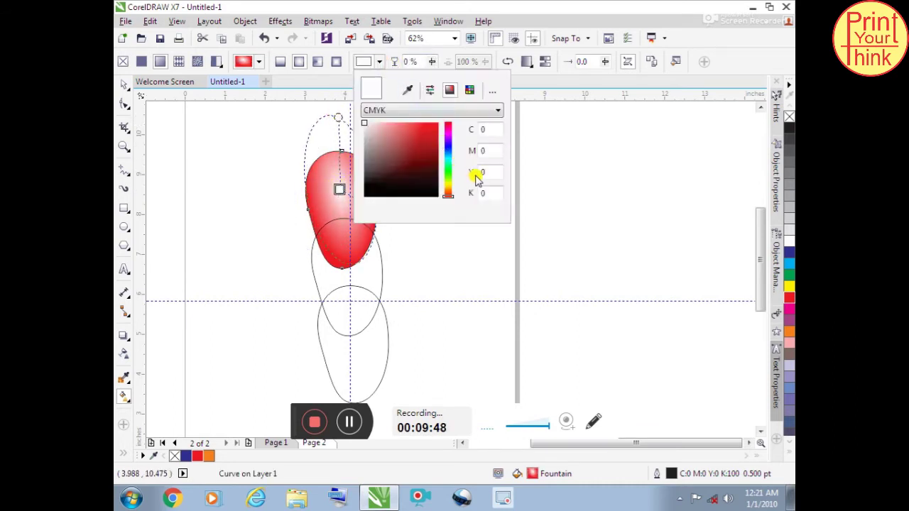
double_click(485, 150)
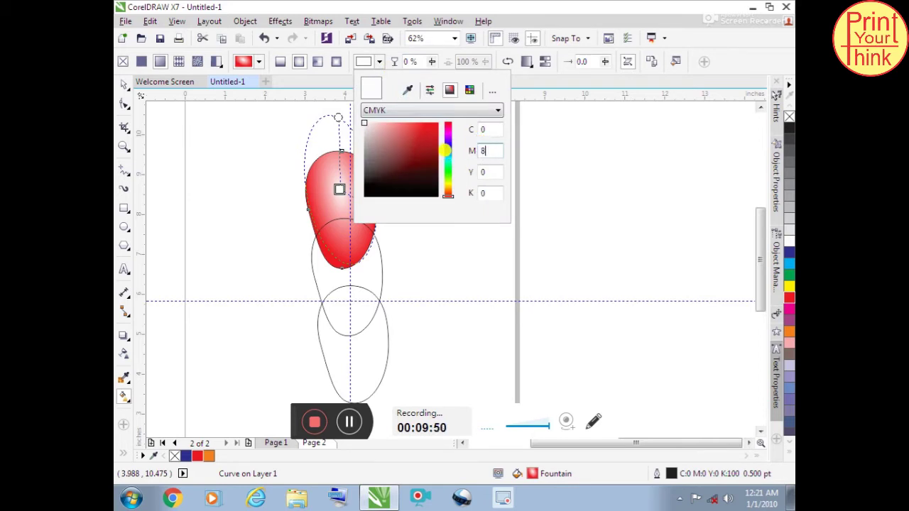
key(Tab)
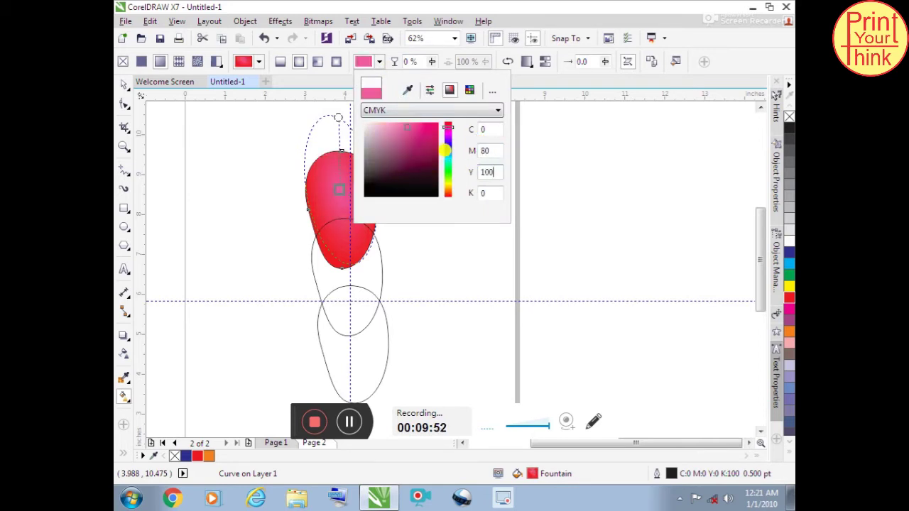
key(Tab)
click(516, 258)
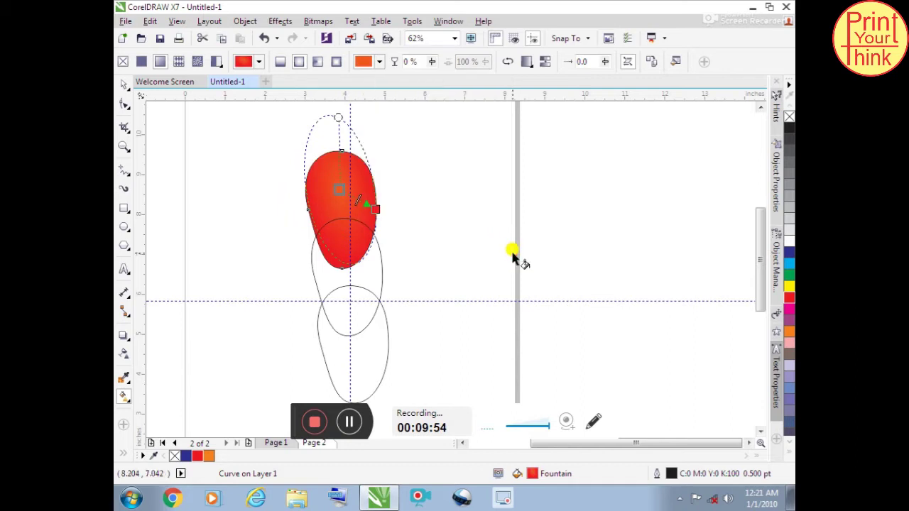
- Enlarge the orange-red fountain fill's ellipse beyond the shape's outline, adjust its extent above the shape, and deselect the shape
drag(366, 207, 395, 214)
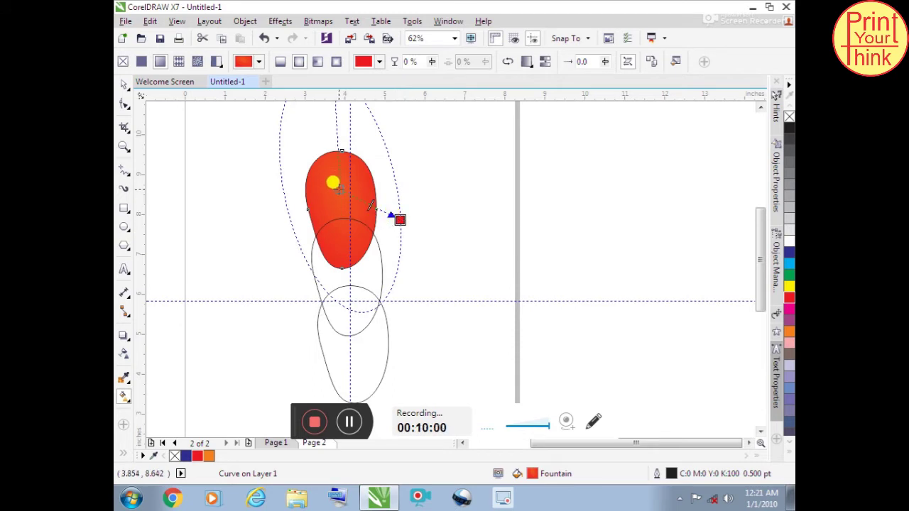
key(F3)
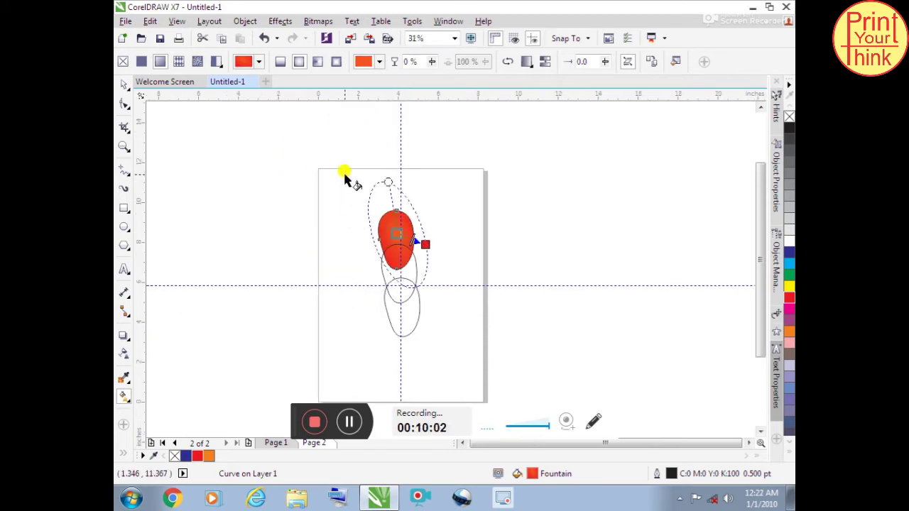
scroll(386, 194, up, 2)
drag(388, 151, 404, 171)
scroll(420, 211, down, 2)
scroll(419, 223, up, 2)
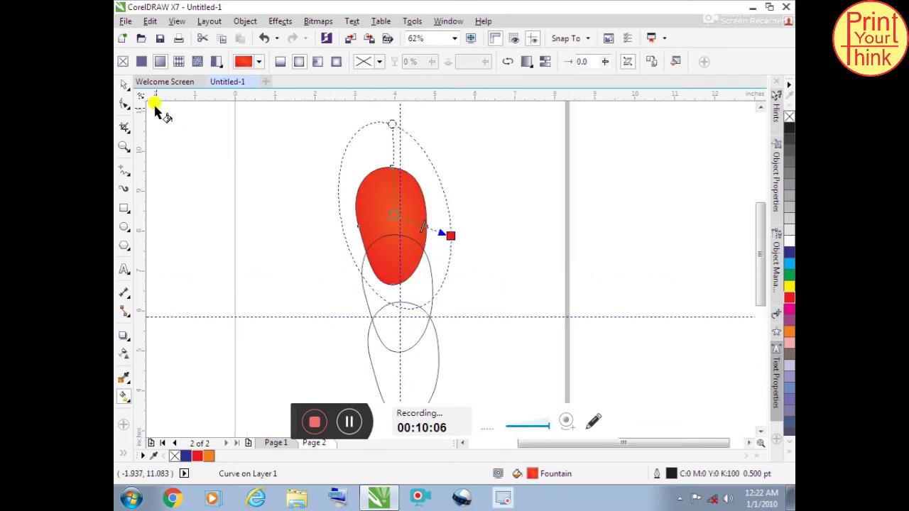
click(124, 85)
click(279, 181)
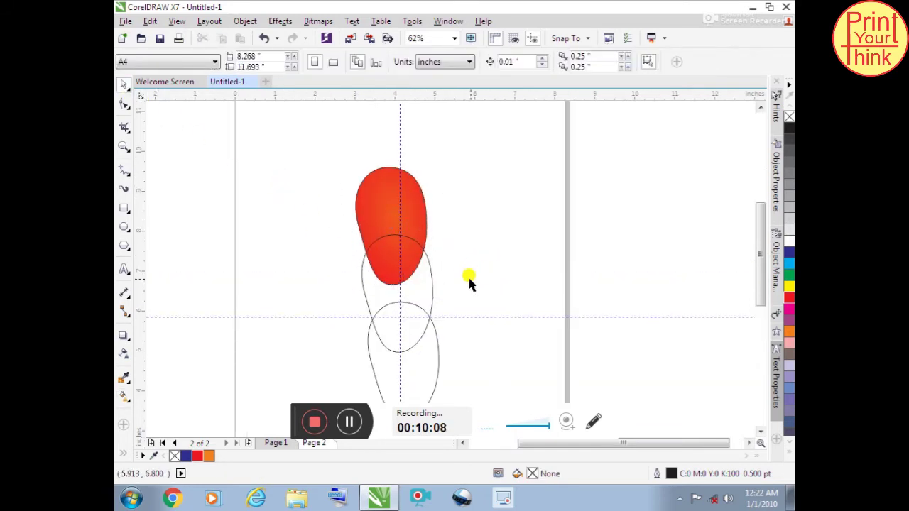
- Copy the uppermost shape's orange-red fountain fill onto the middle shape
click(419, 281)
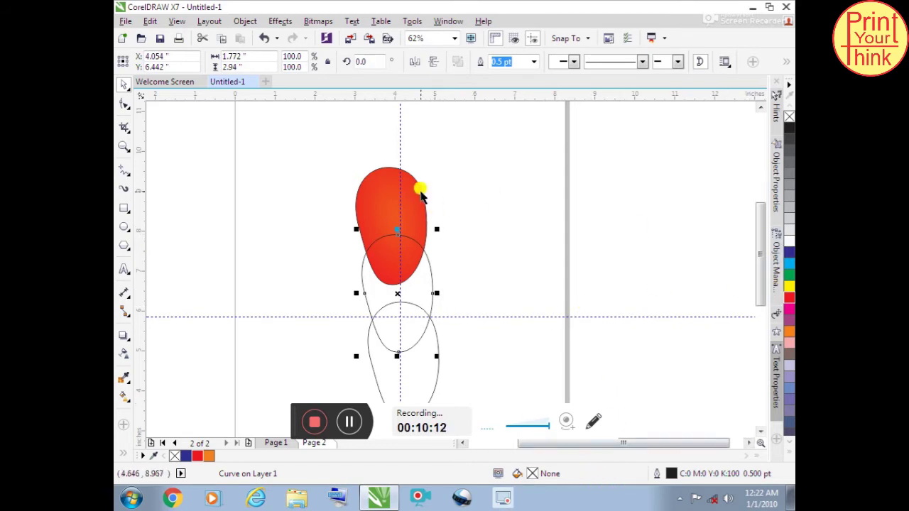
click(405, 191)
drag(536, 477, 413, 284)
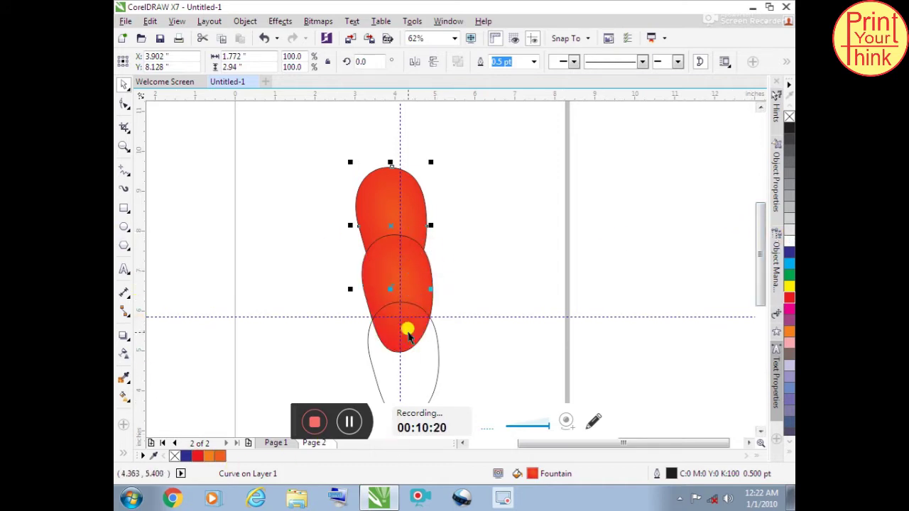
- Fill the middle shape with 10% black grey
click(429, 299)
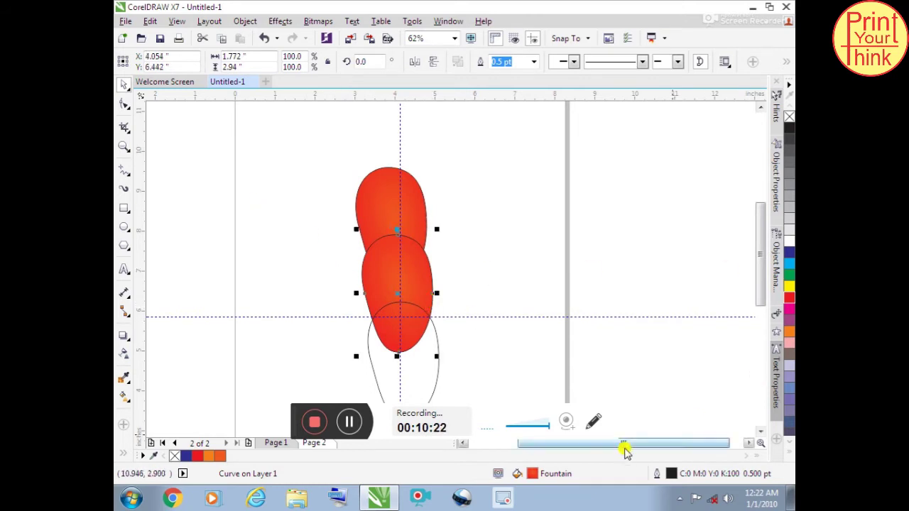
click(789, 219)
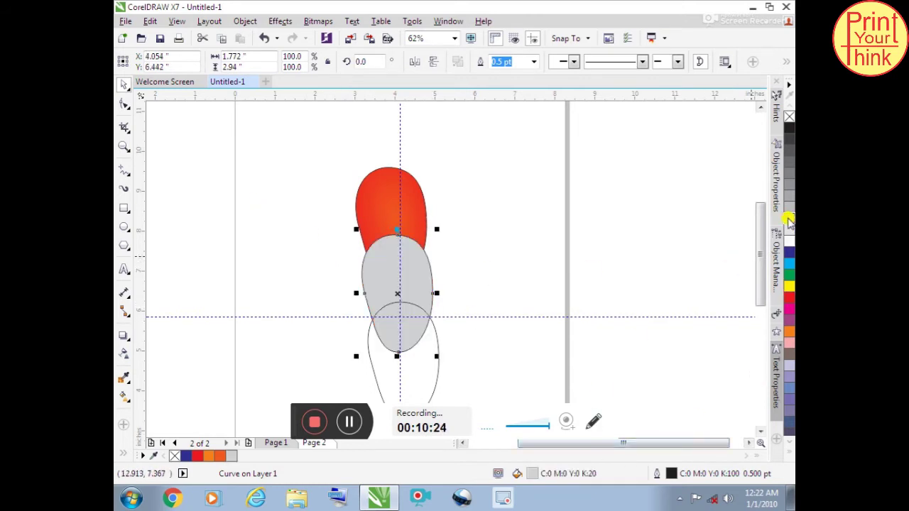
click(788, 229)
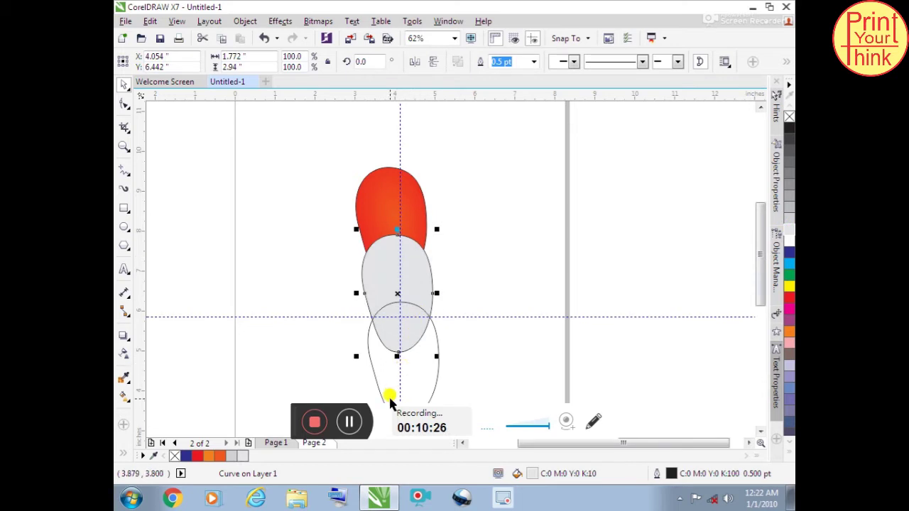
- Change the middle shape's grey to an elliptical fountain fill and set its centre colour to white
key(g)
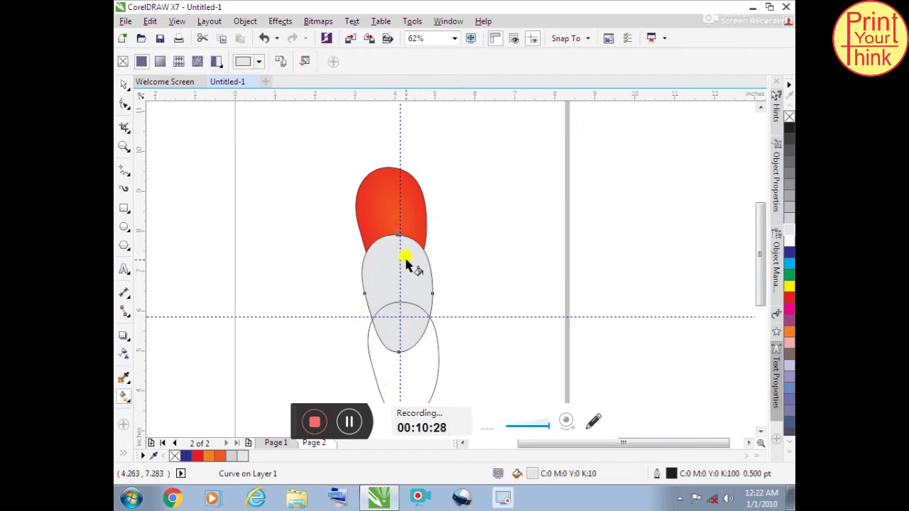
click(159, 61)
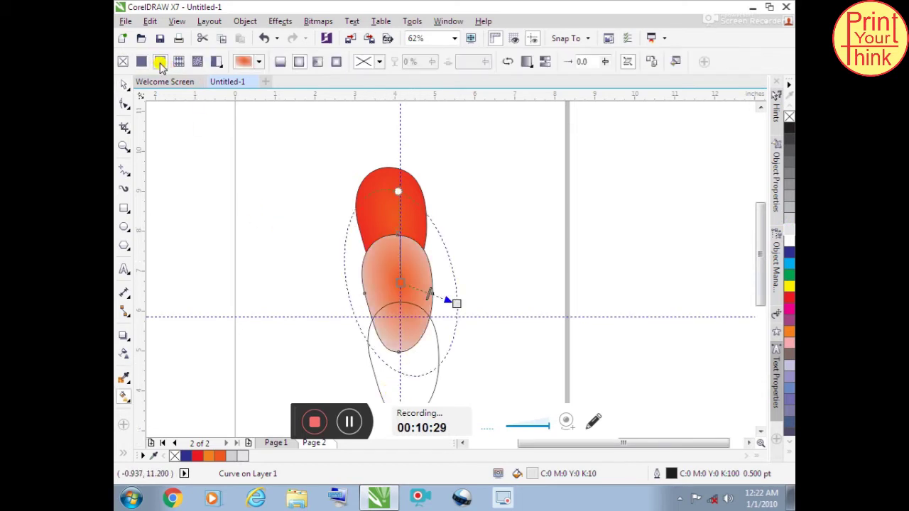
click(399, 281)
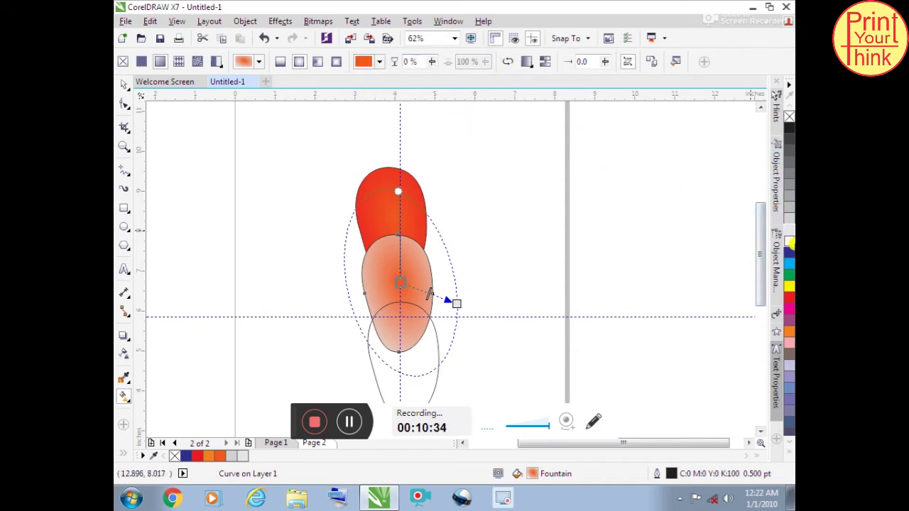
click(788, 242)
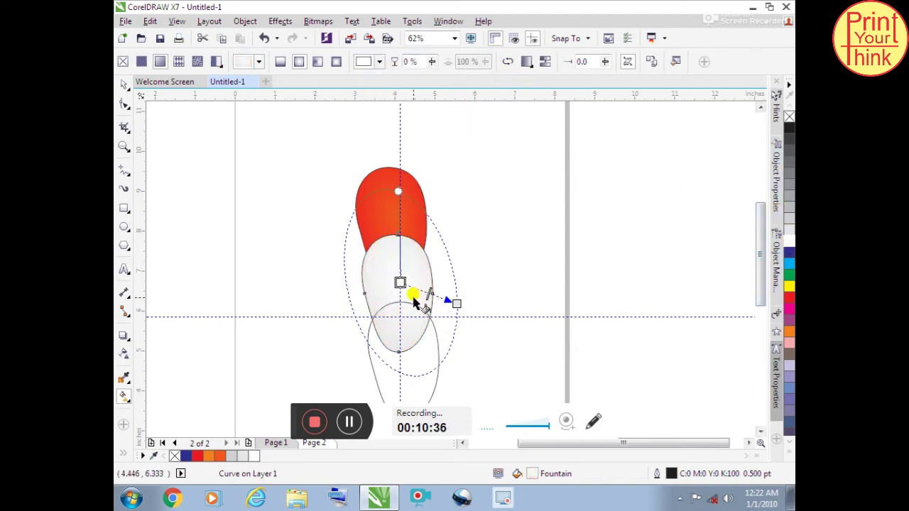
- Copy the uppermost shape's orange-red fountain fill onto the lowest shape
scroll(481, 213, down, 1)
scroll(483, 279, up, 1)
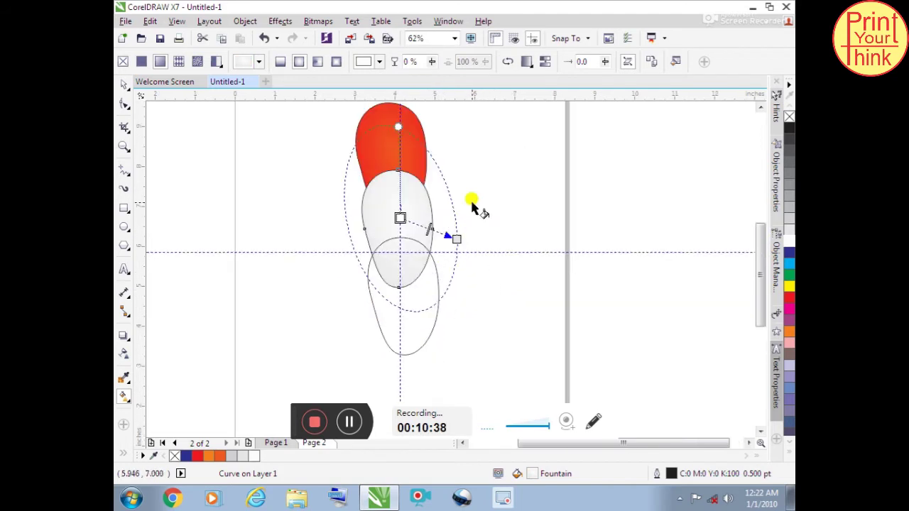
click(559, 230)
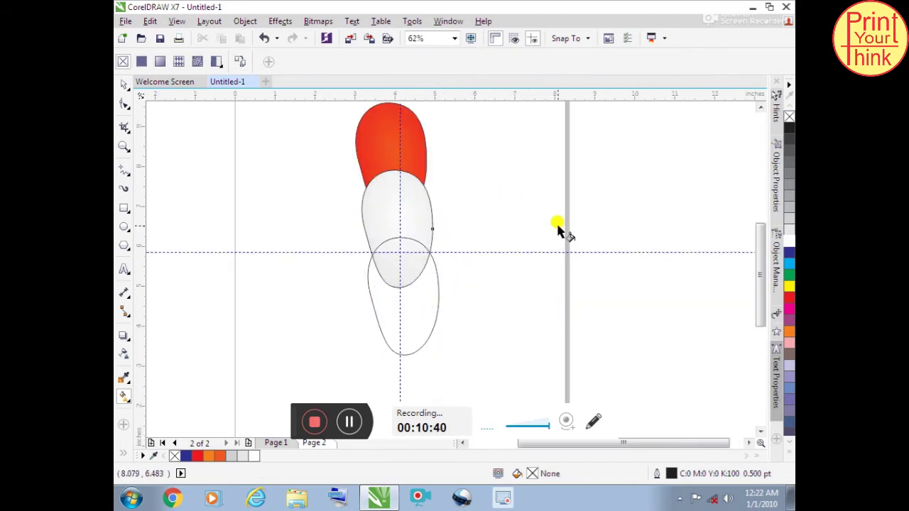
click(407, 137)
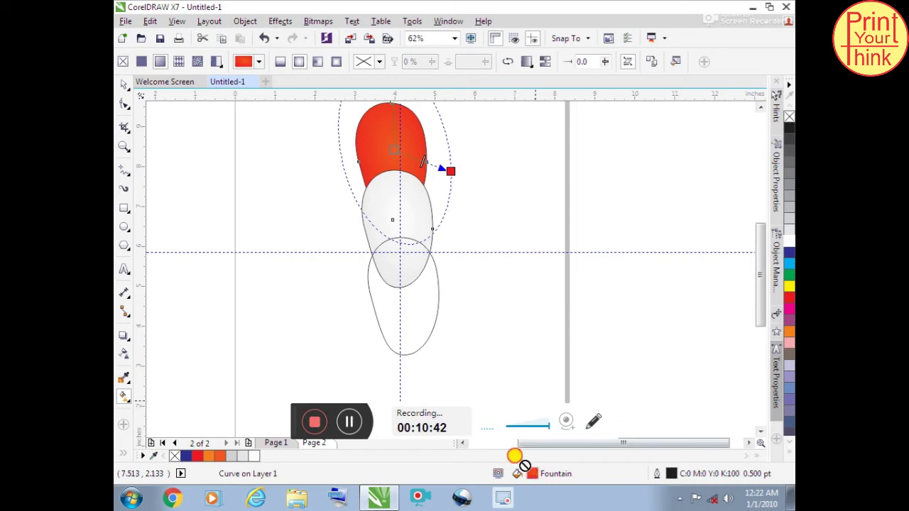
click(410, 319)
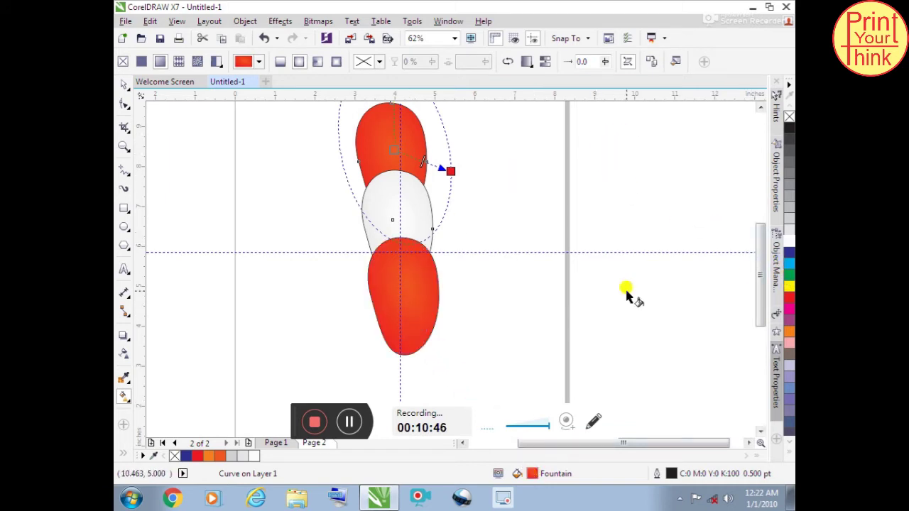
- Recolour the lowest shape's elliptical fountain fill with green at the outer end and yellow-green at the centre, and deselect it
click(429, 293)
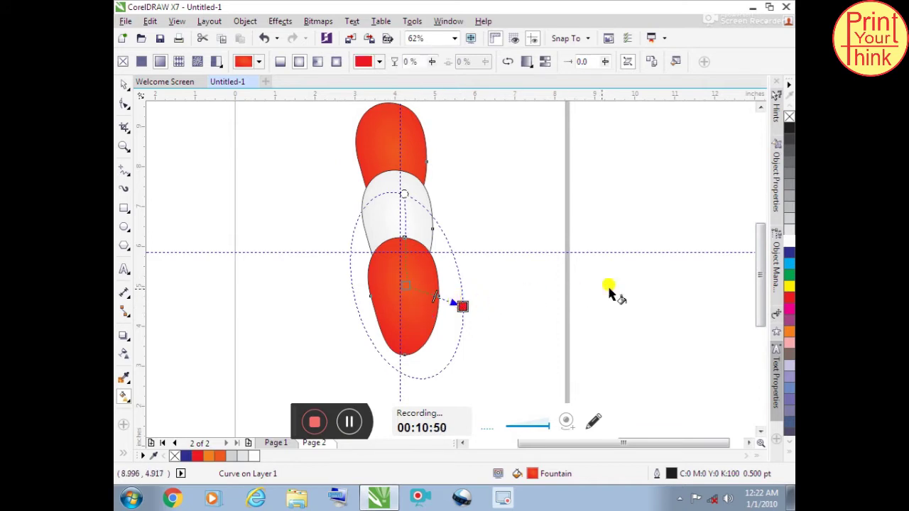
click(788, 275)
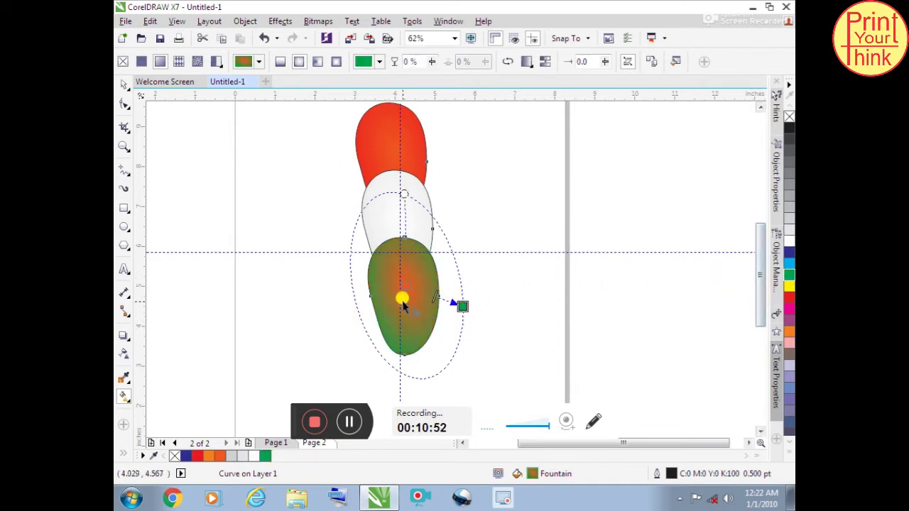
scroll(394, 292, up, 2)
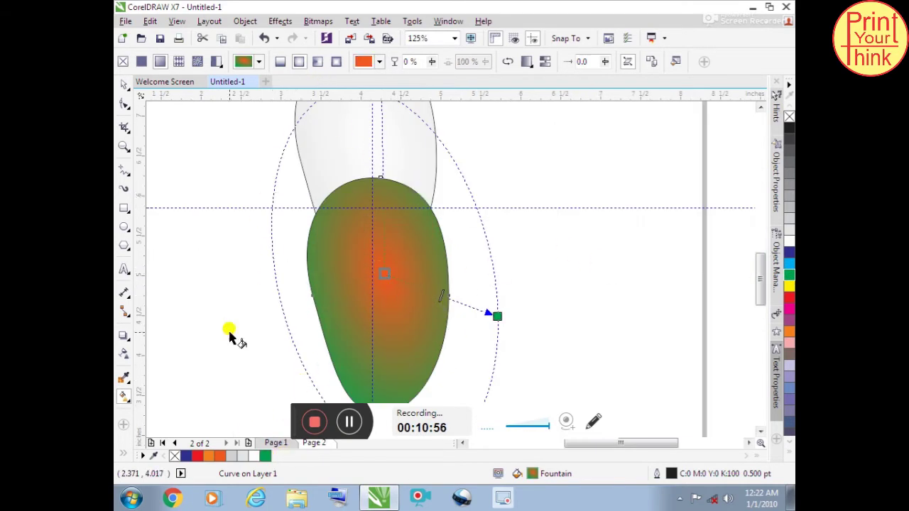
click(789, 459)
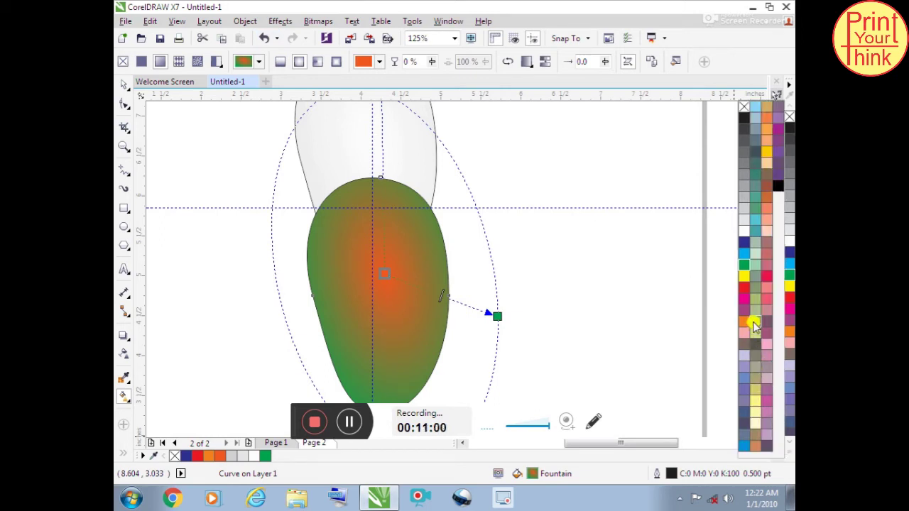
click(755, 324)
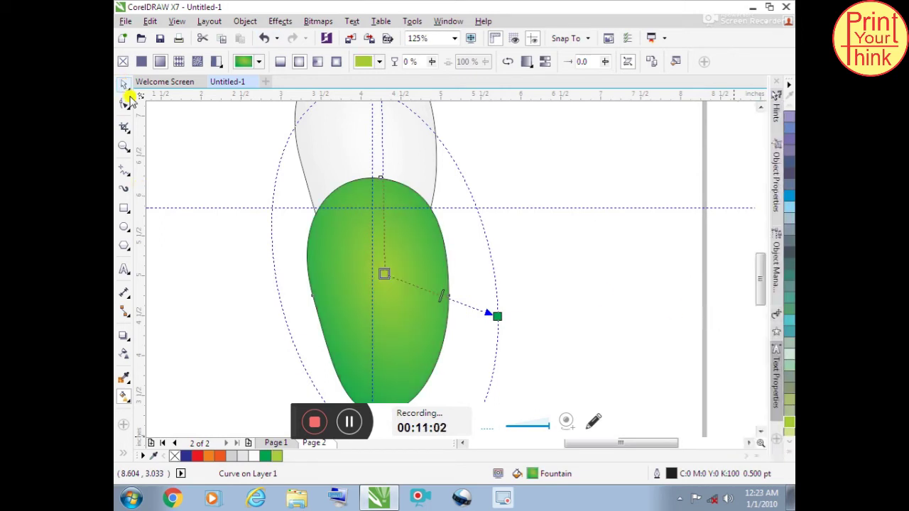
scroll(339, 248, down, 2)
click(426, 209)
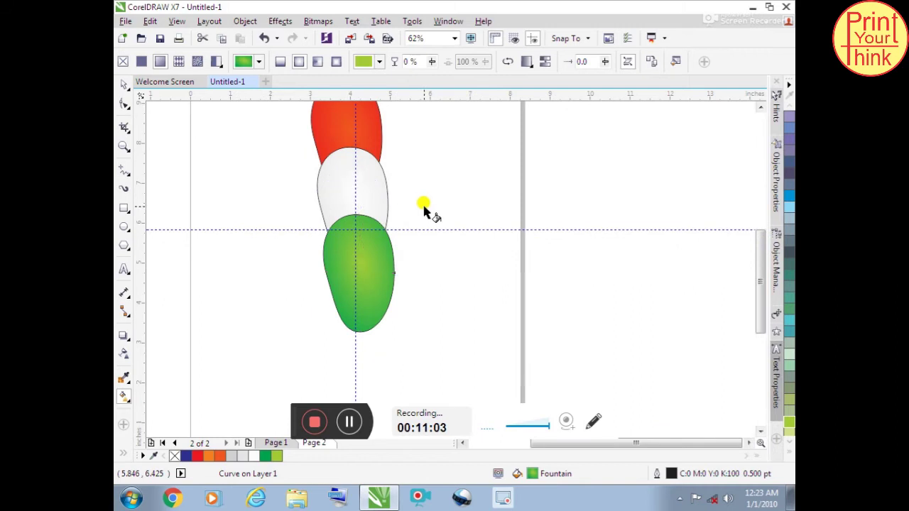
- Select all three petal shapes and remove their outlines
click(122, 85)
scroll(348, 227, down, 2)
scroll(353, 223, up, 1)
drag(381, 195, 306, 305)
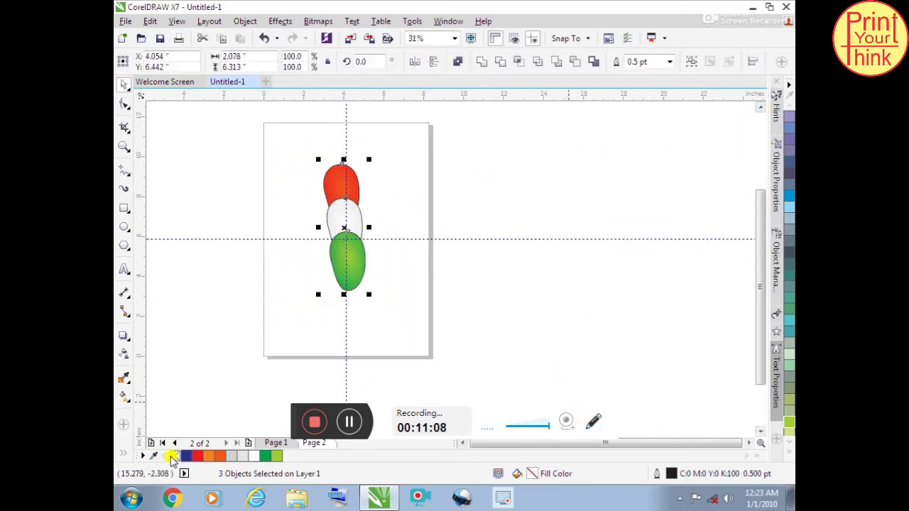
right_click(174, 456)
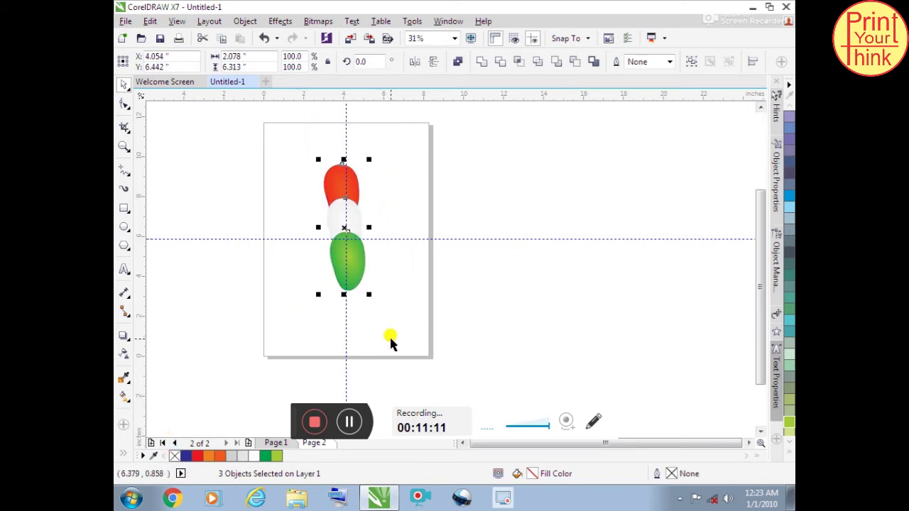
- Group the three petals, shrink the group to about 56% and bring it close to the vertical guideline above the horizontal one
key(ctrl+g)
drag(369, 294, 349, 240)
scroll(348, 197, up, 1)
drag(340, 179, 348, 179)
drag(360, 125, 343, 135)
click(332, 145)
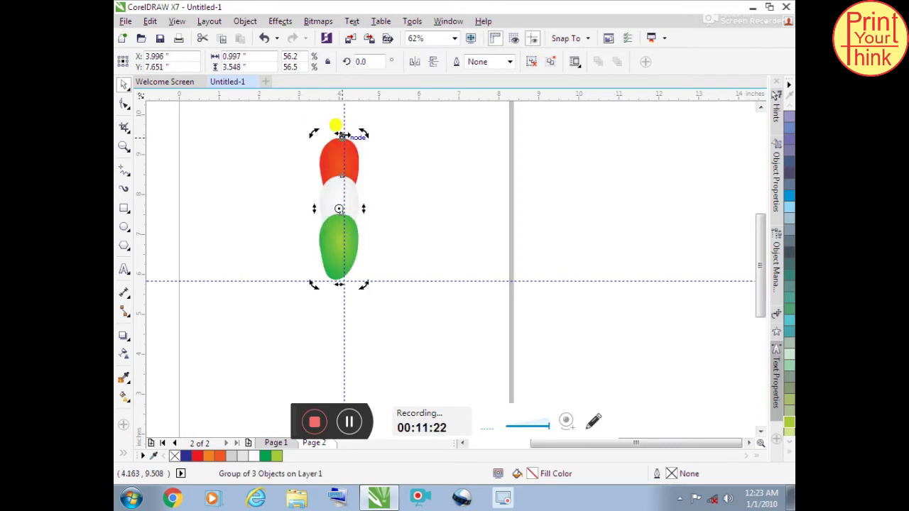
- Move the petal group up towards the page's upper edge, keeping it on the vertical guideline, and deselect it
click(242, 171)
scroll(311, 180, down, 2)
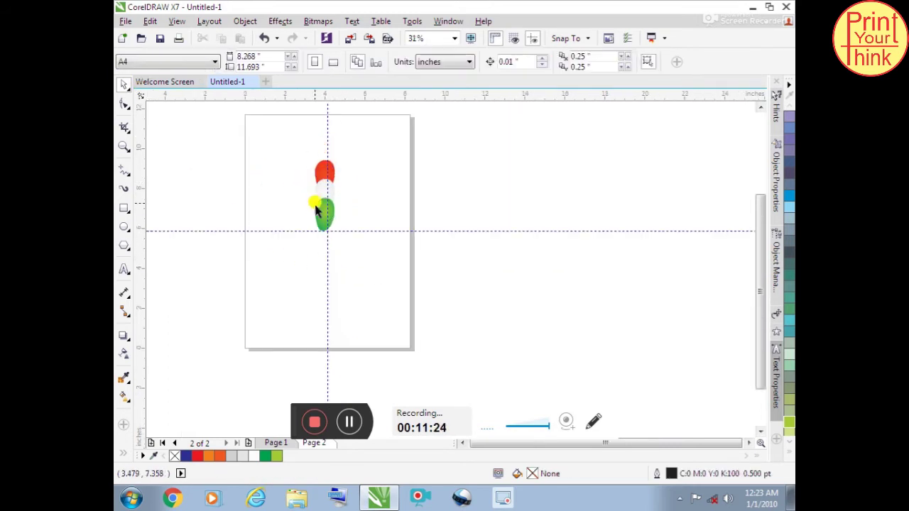
drag(337, 172, 333, 151)
click(375, 178)
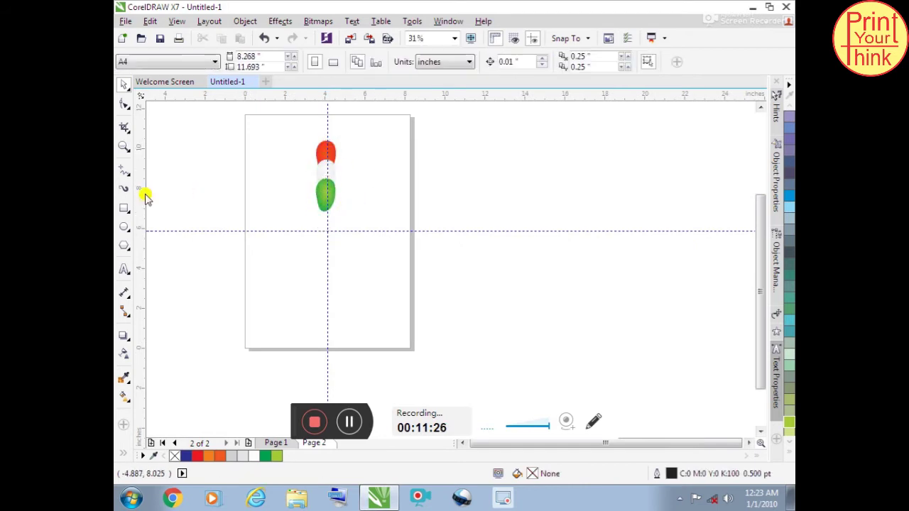
- Draw a circle about 3.03 inches in diameter and centre it on the page
click(125, 227)
drag(326, 273, 353, 308)
key(p)
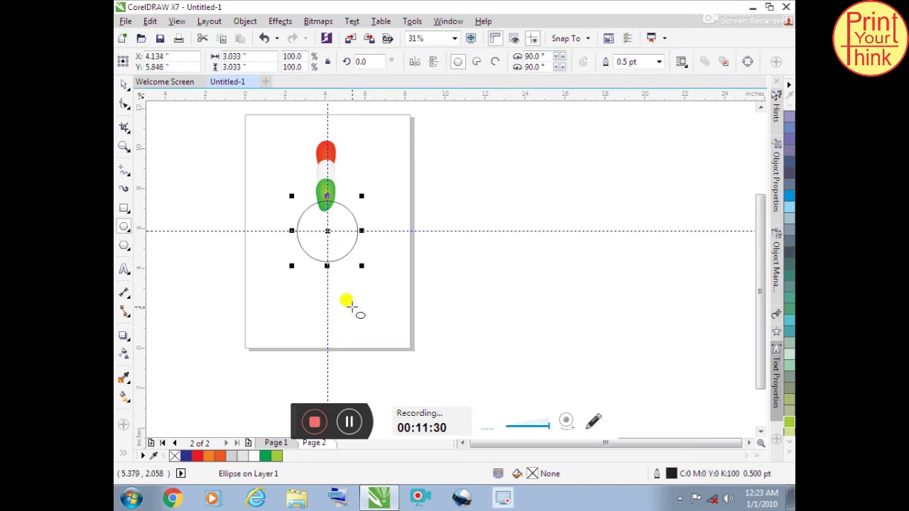
scroll(325, 204, up, 1)
scroll(328, 285, up, 2)
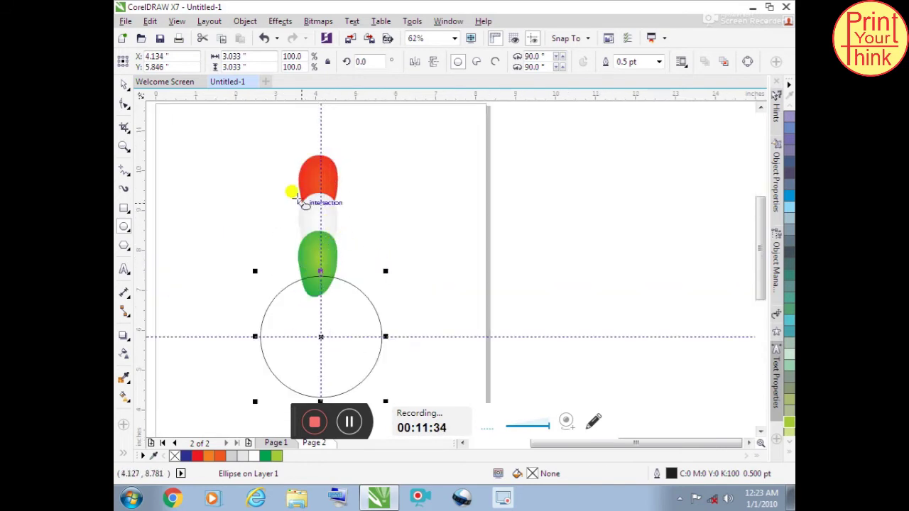
- Move the petal group so the green petal's lower tip sits on the circle's uppermost point
click(124, 83)
drag(302, 263, 331, 243)
scroll(311, 258, up, 2)
scroll(386, 236, down, 2)
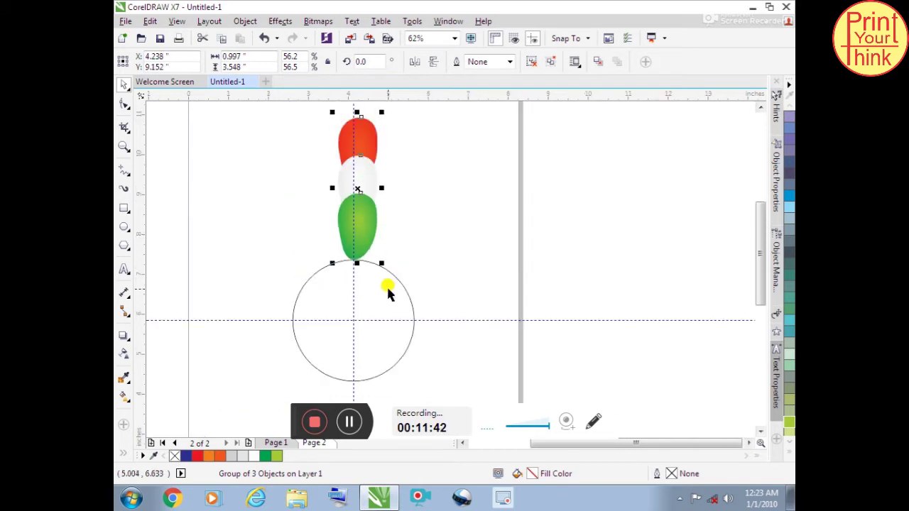
- Place the petal group's rotation centre at the circle's centre, where the guidelines cross
click(385, 288)
click(362, 178)
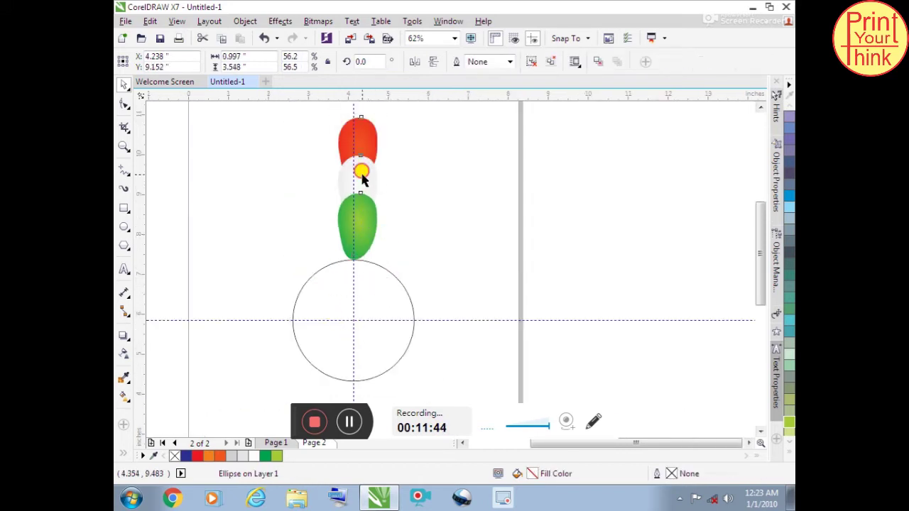
click(361, 177)
click(359, 189)
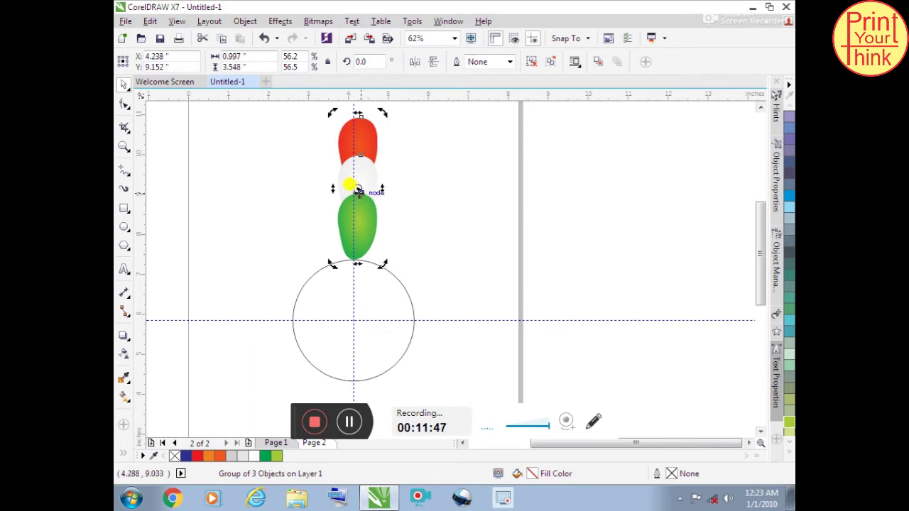
drag(358, 189, 353, 317)
scroll(348, 319, up, 1)
scroll(351, 319, down, 1)
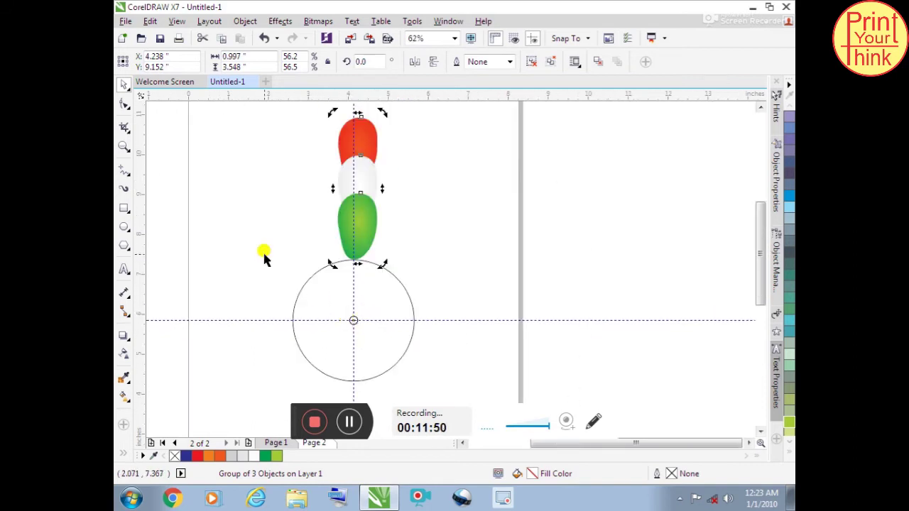
scroll(383, 124, down, 1)
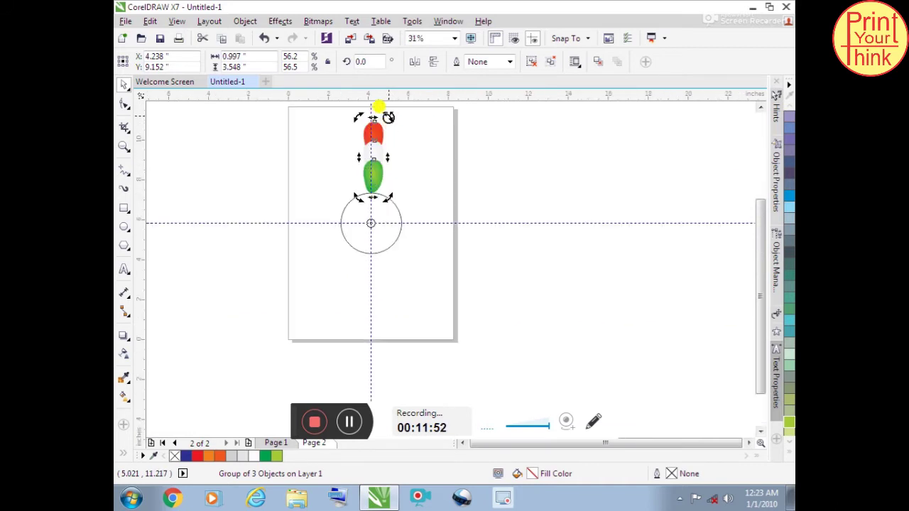
drag(389, 117, 419, 131)
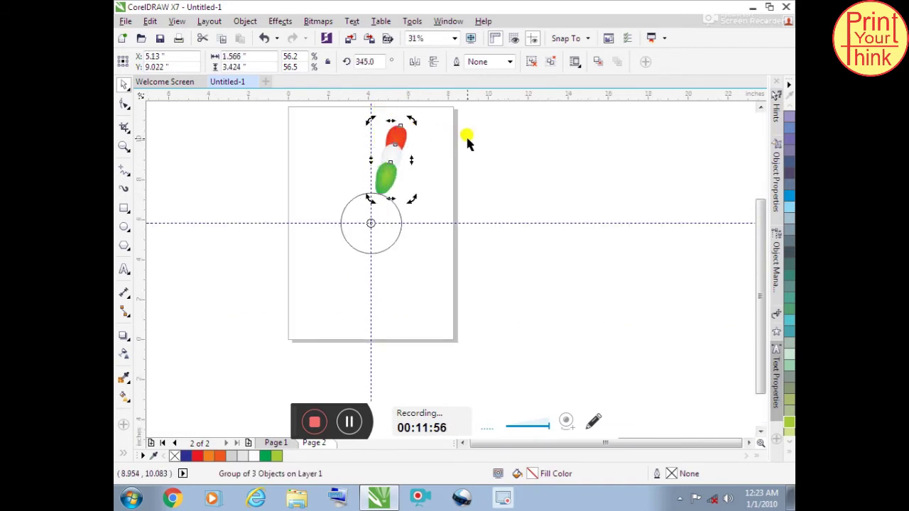
key(ctrl+z)
- Make a copy of the petal group rotated 15° clockwise and repeat it until 24 groups ring the circle, ending with nothing selected
drag(388, 116, 406, 117)
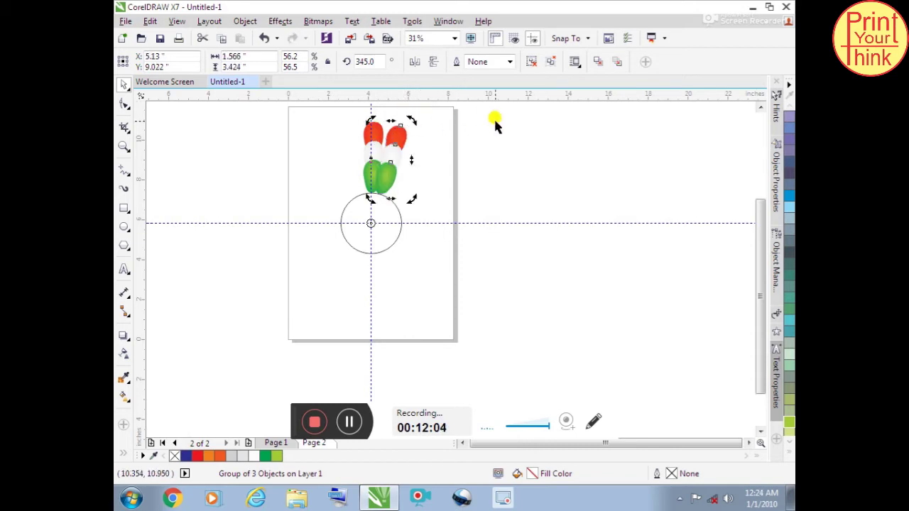
key(ctrl+r)
key(ctrl+r)
key(ctrl+r)
key(ctrl+r)
key(ctrl+r)
key(ctrl+r)
key(ctrl+r)
key(ctrl+r)
key(ctrl+r)
key(ctrl+r)
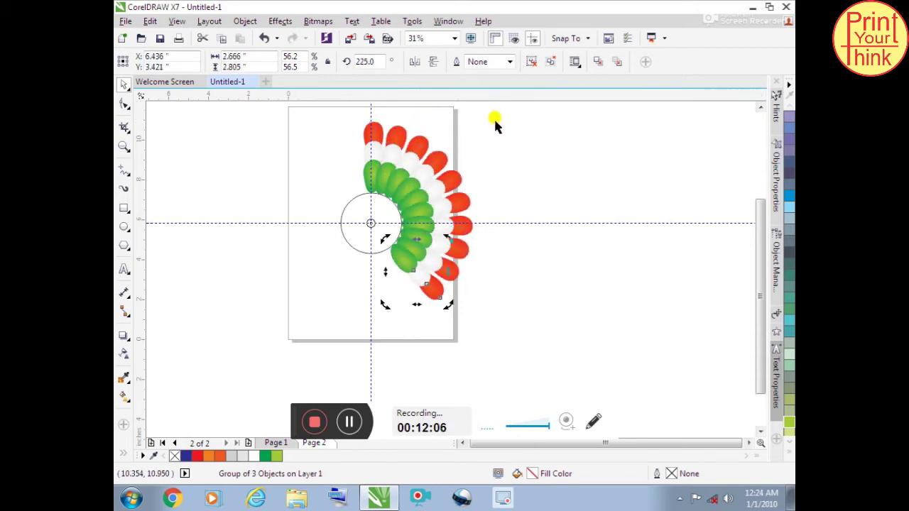
key(ctrl+r)
key(ctrl+r)
key(ctrl+r)
key(ctrl+r)
key(ctrl+r)
key(ctrl+r)
key(ctrl+r)
key(ctrl+r)
key(ctrl+r)
key(ctrl+r)
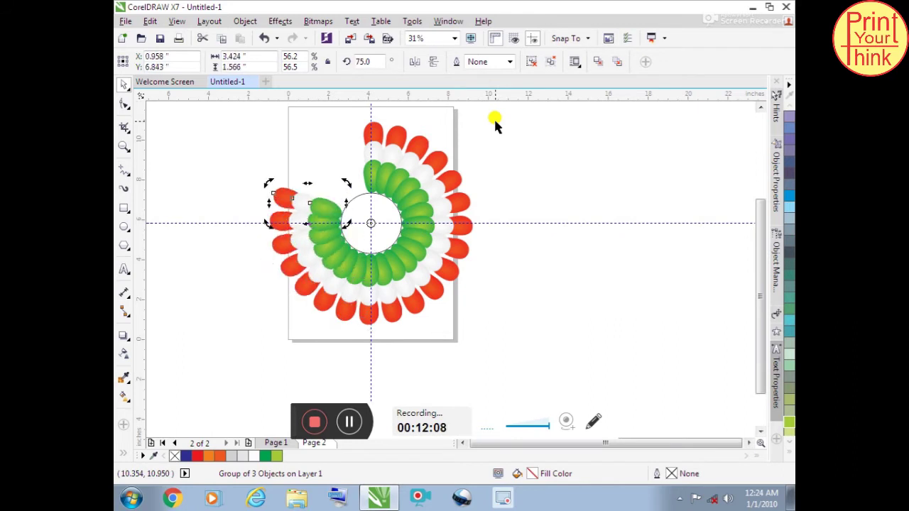
key(ctrl+r)
key(ctrl+r)
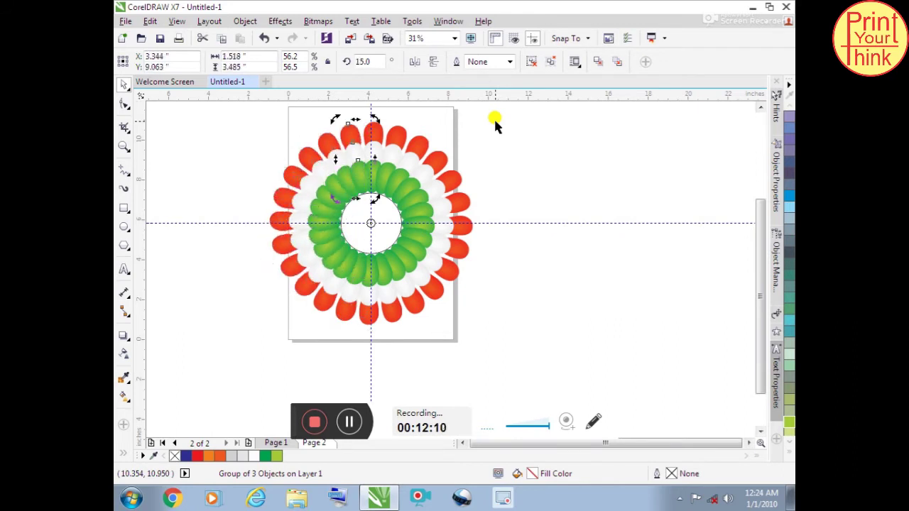
click(159, 121)
scroll(386, 196, up, 1)
scroll(380, 235, down, 1)
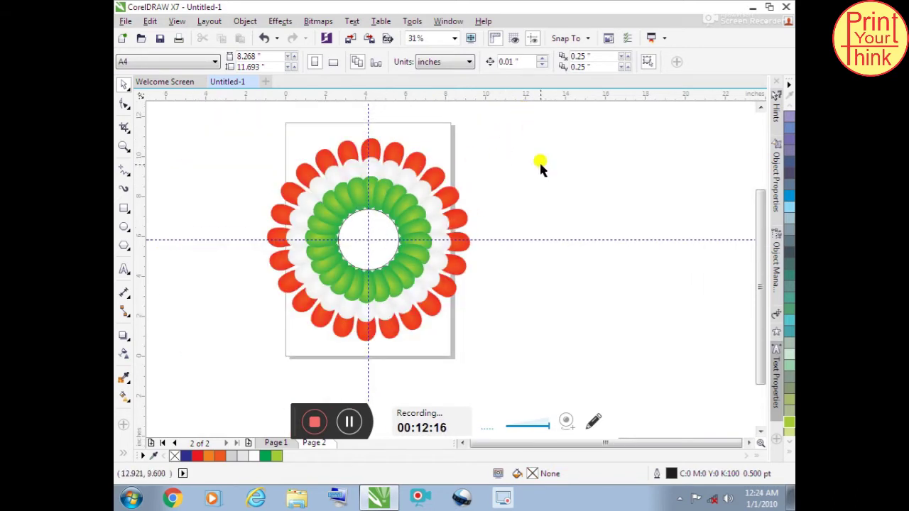
- Copy the grouped blue wheel from Page 1 and paste it into the middle of the petal ring on Page 2
click(277, 444)
scroll(370, 221, up, 1)
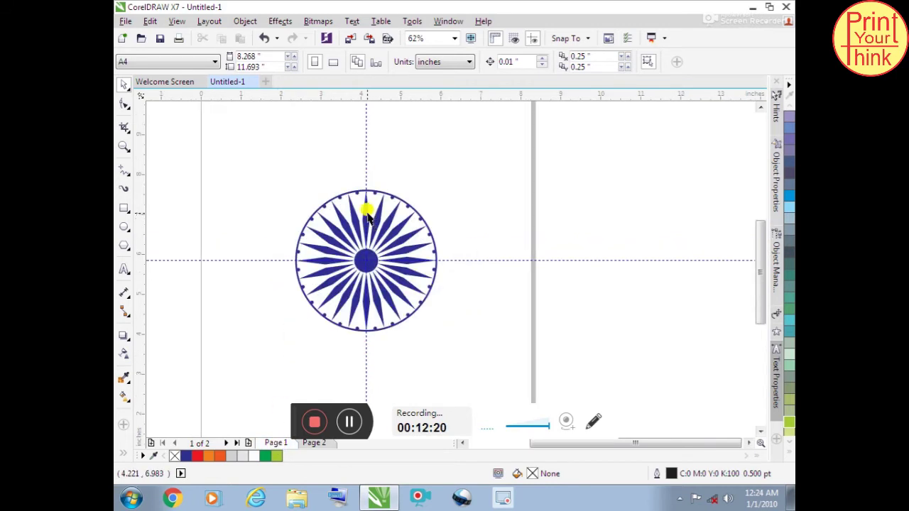
drag(274, 144, 466, 364)
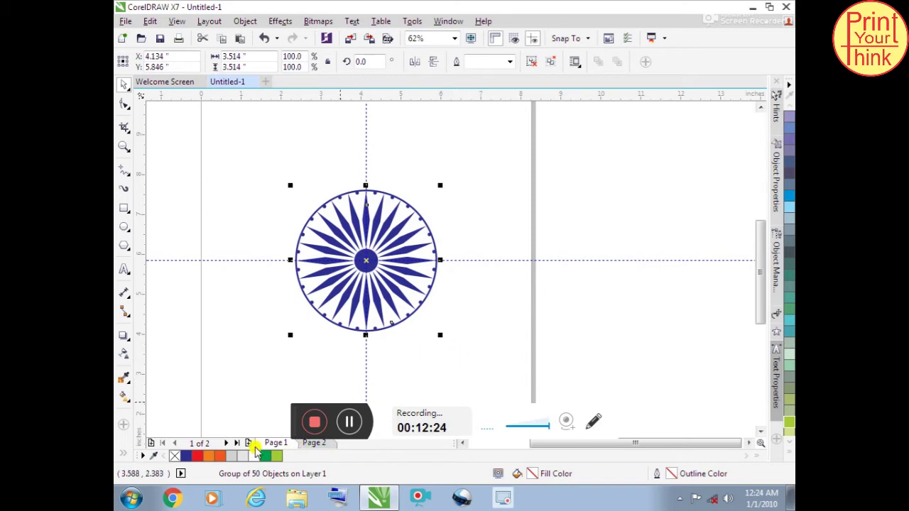
click(310, 441)
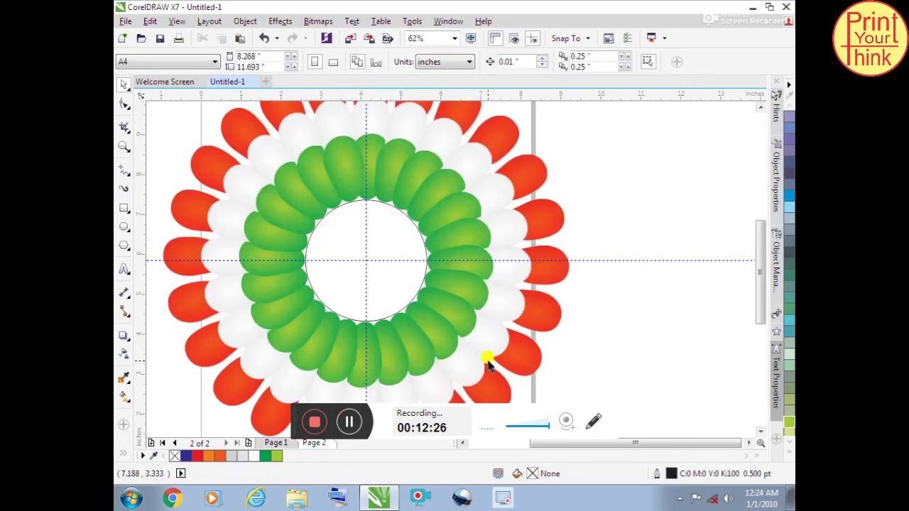
scroll(405, 285, down, 1)
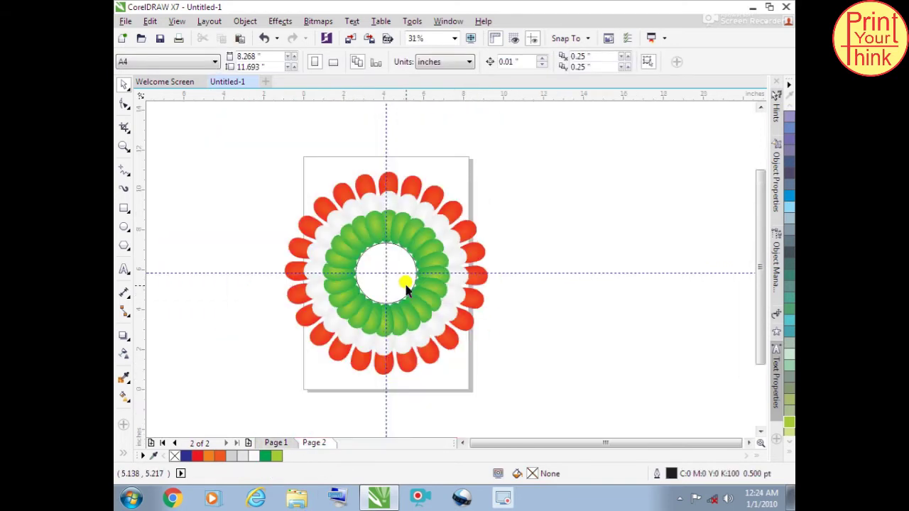
key(ctrl+v)
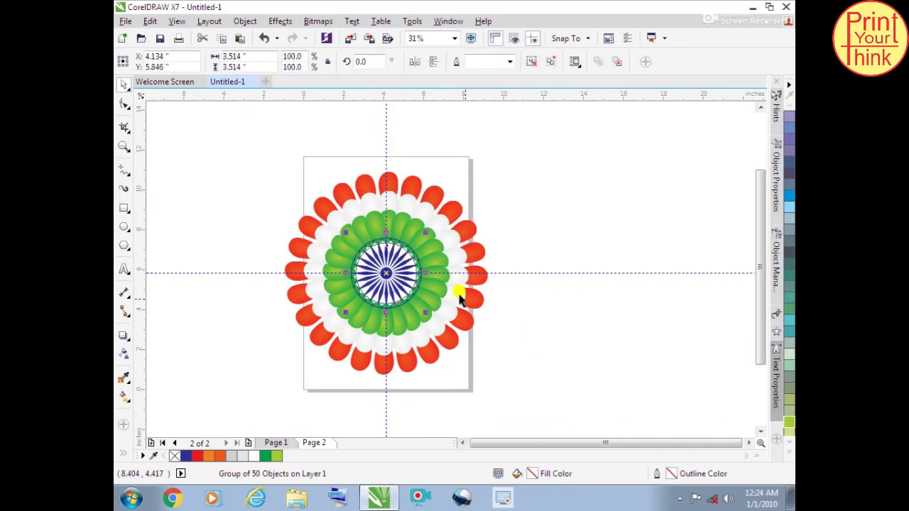
scroll(408, 254, up, 1)
scroll(344, 236, down, 1)
scroll(355, 244, up, 3)
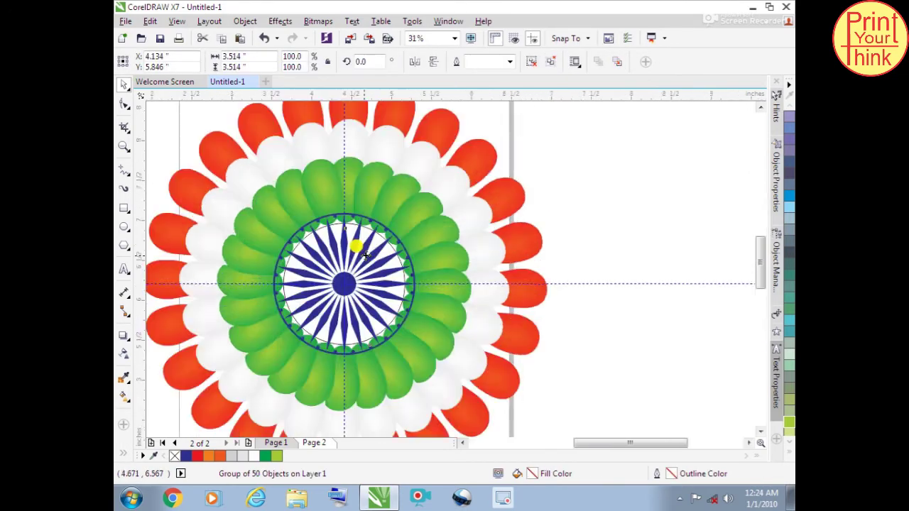
scroll(455, 206, down, 3)
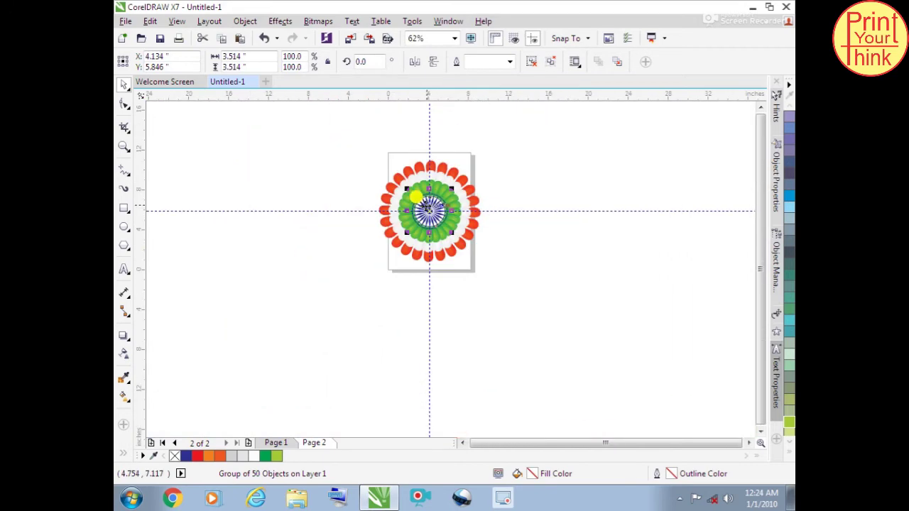
- Move the blue wheel out of the petal ring to the empty area beside the page and ungroup it
scroll(471, 187, up, 2)
drag(329, 290, 657, 245)
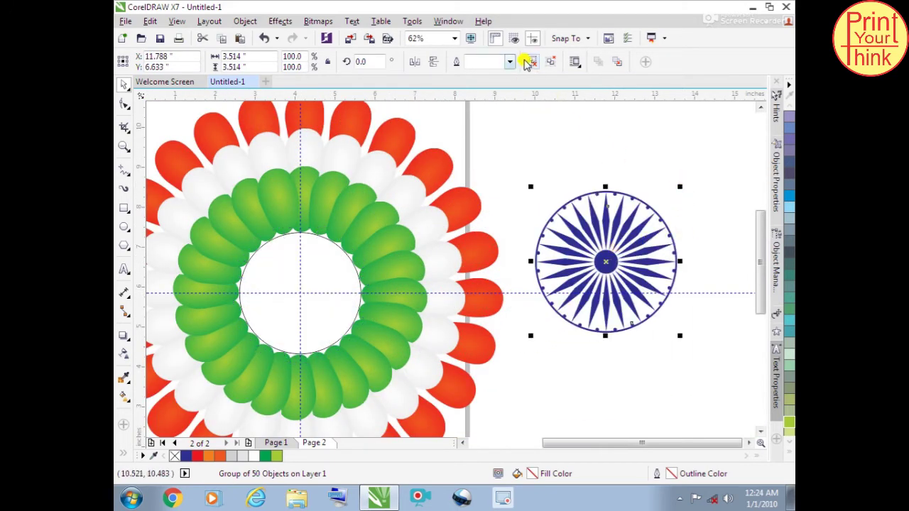
click(544, 116)
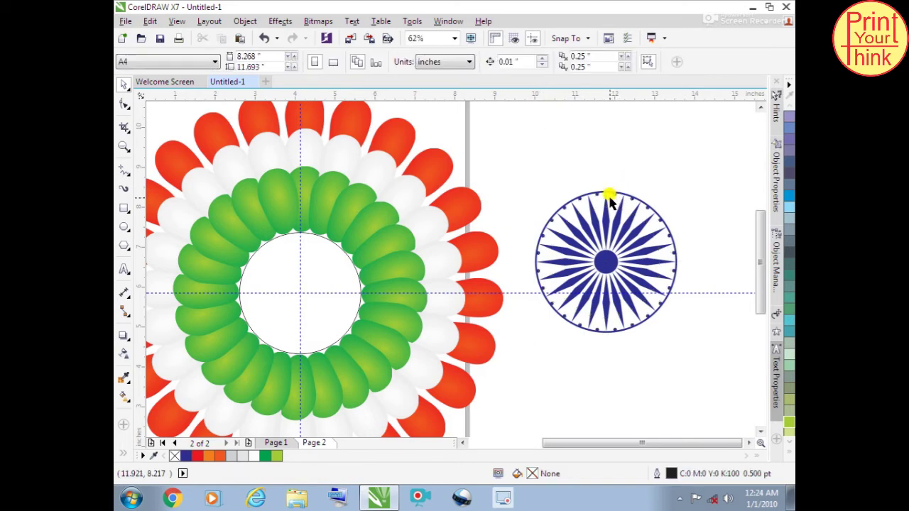
- Fill the wheel's outer circle white behind the spokes and regroup all the wheel's parts
click(609, 195)
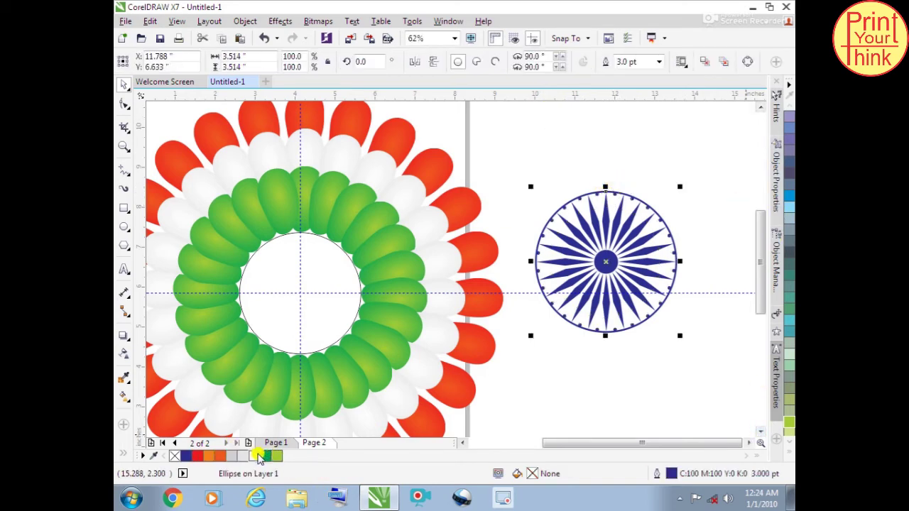
click(258, 456)
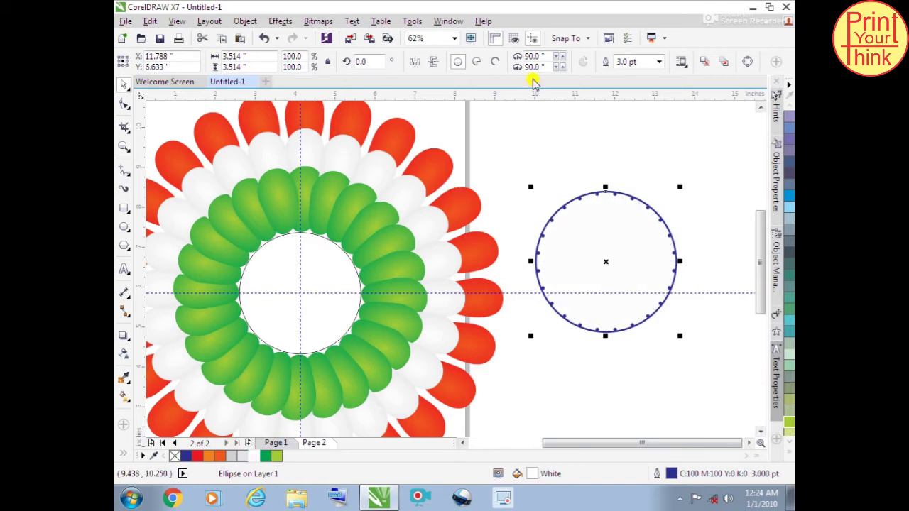
key(shift+Page_Down)
drag(513, 144, 703, 387)
key(ctrl+g)
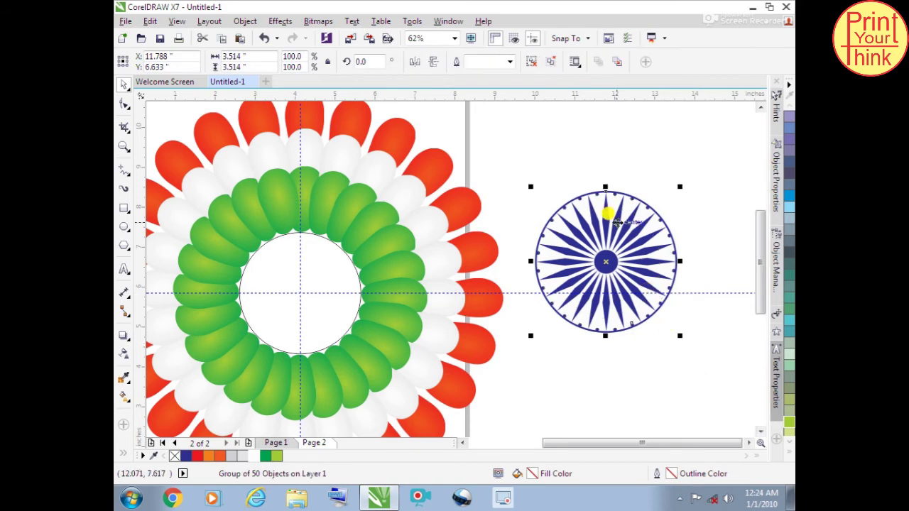
- Enlarge the petal ring's central circle to about 3.27 inches and give it a green fill with no outline
click(278, 241)
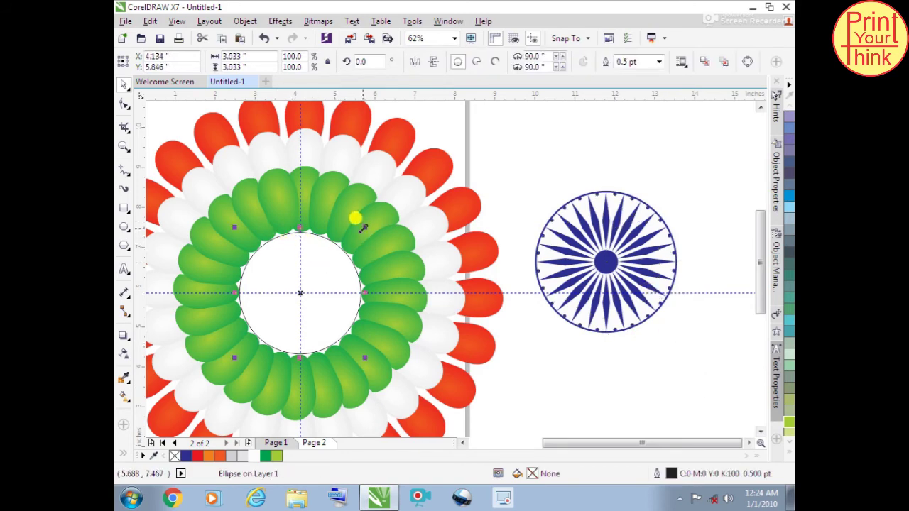
drag(362, 228, 369, 223)
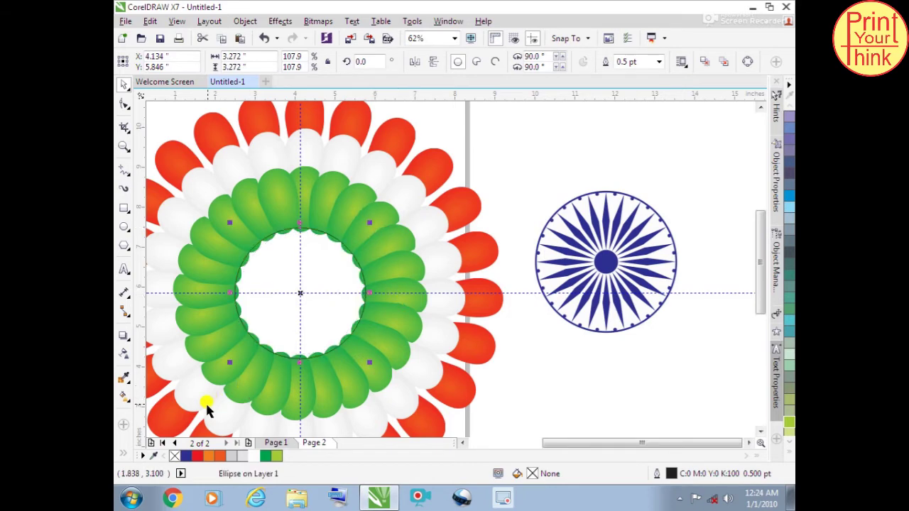
click(275, 456)
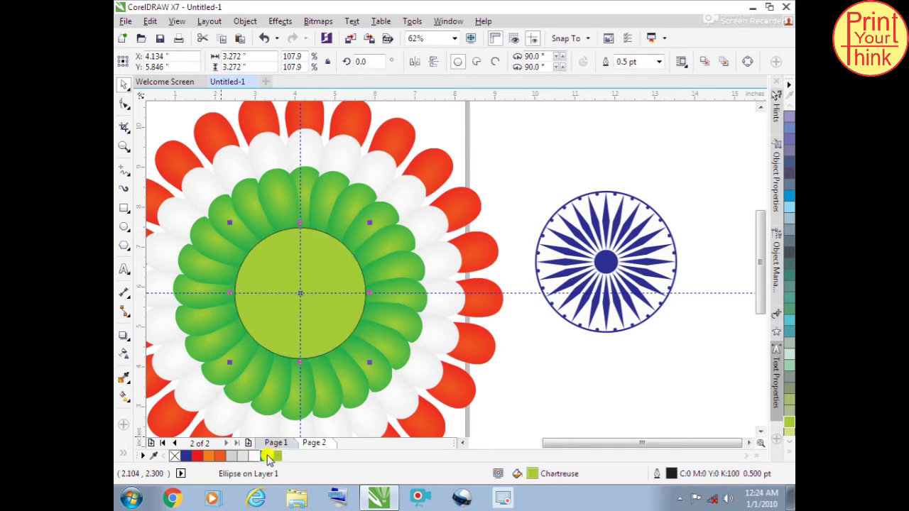
click(265, 456)
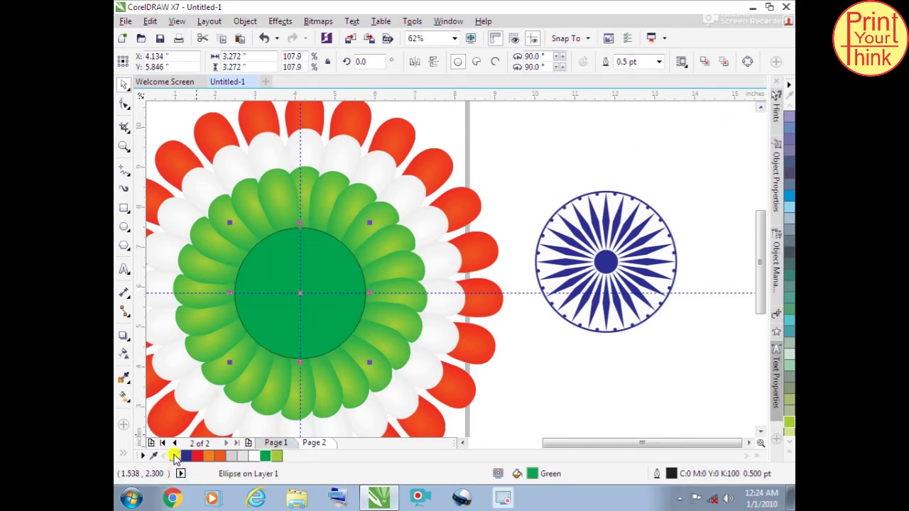
right_click(175, 456)
- Move the blue wheel group onto the green circle at the centre of the petal ring and deselect it
drag(701, 144, 562, 339)
drag(572, 288, 299, 298)
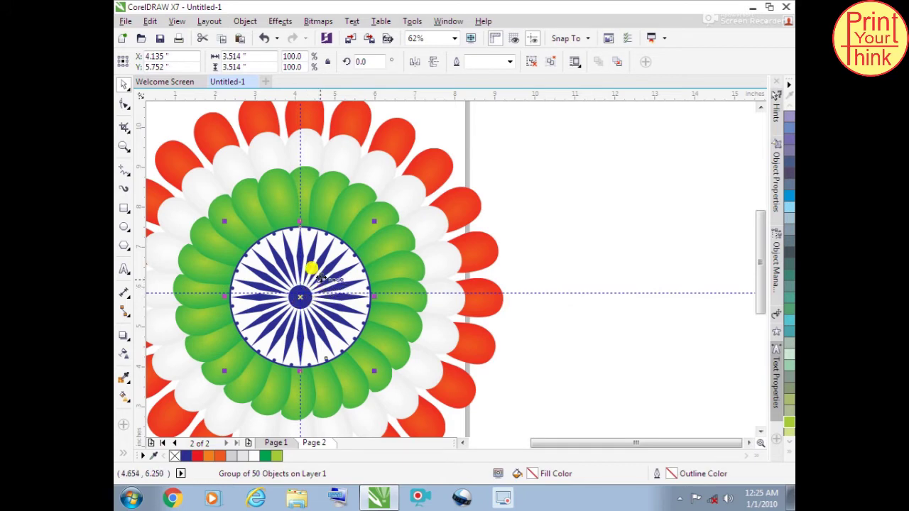
scroll(477, 199, down, 2)
scroll(455, 224, up, 2)
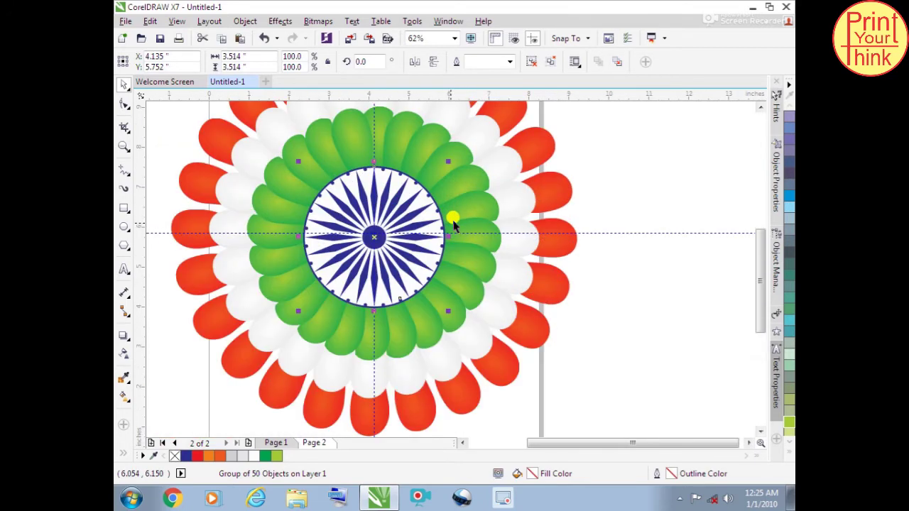
scroll(345, 190, down, 1)
click(561, 195)
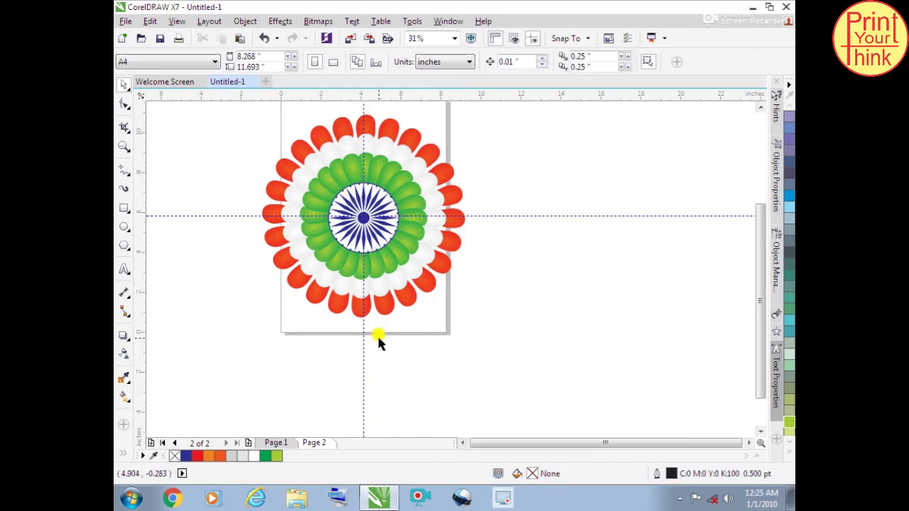
- Group the petal ring with its wheel and scale the group down about its centre to about 5.94 inches
scroll(319, 237, down, 1)
scroll(349, 203, up, 1)
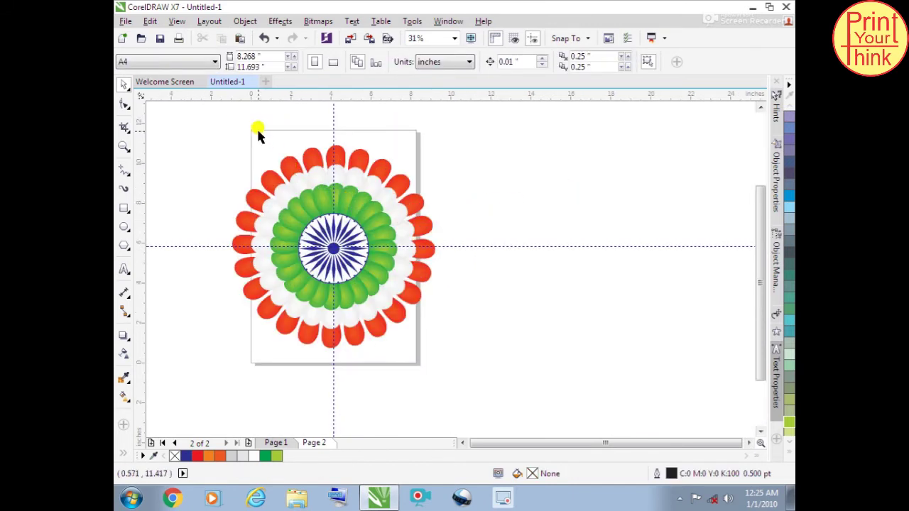
drag(211, 131, 498, 402)
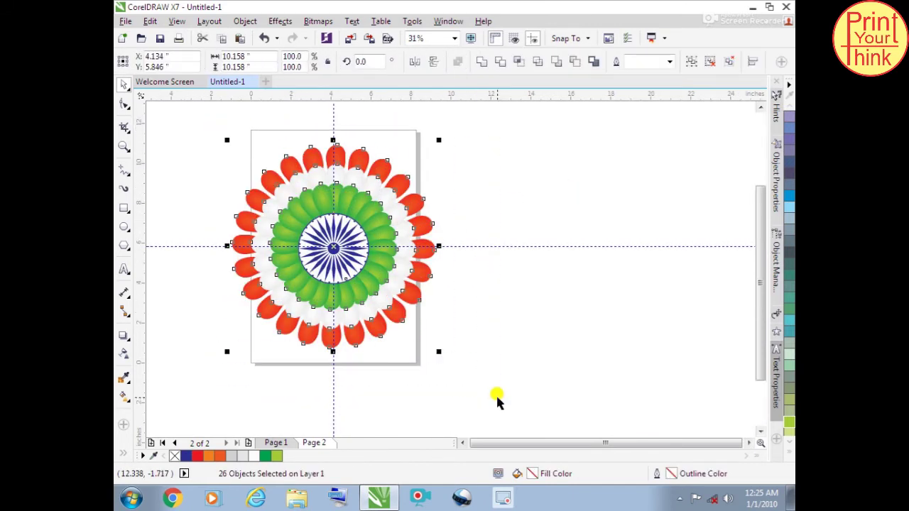
key(ctrl+g)
drag(439, 136, 409, 179)
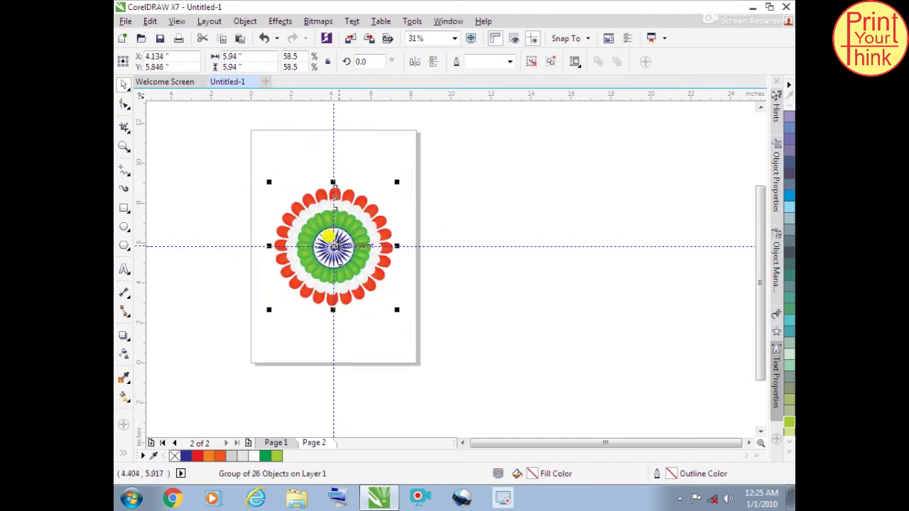
- Move the flower group into the upper half of the page and deselect it
drag(329, 241, 321, 191)
scroll(339, 258, up, 1)
click(350, 300)
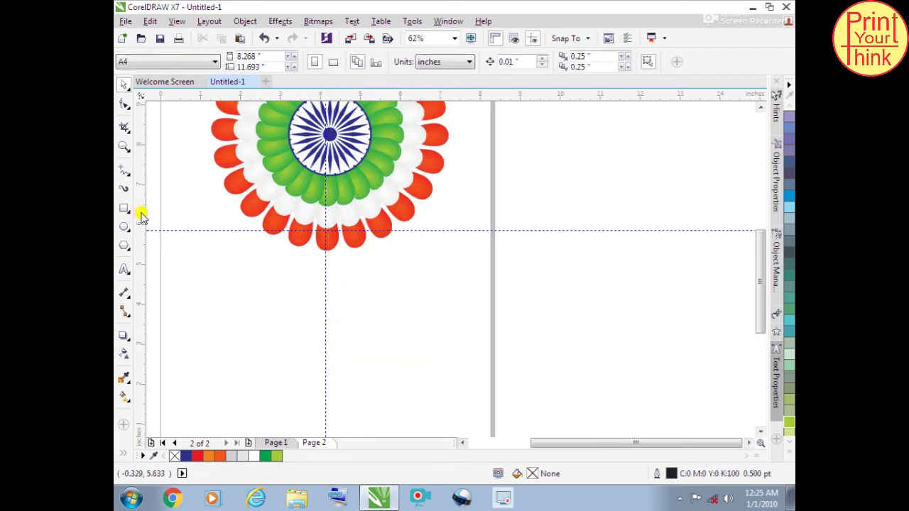
- Draw the two long sides and V-notched lower end of a ribbon tail below the flower, about 1.62 by 2.2 inches
click(125, 172)
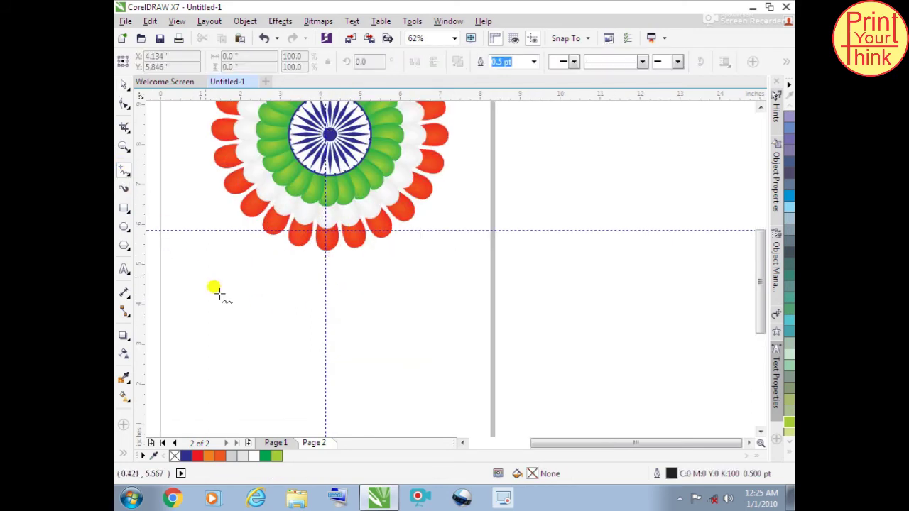
click(292, 291)
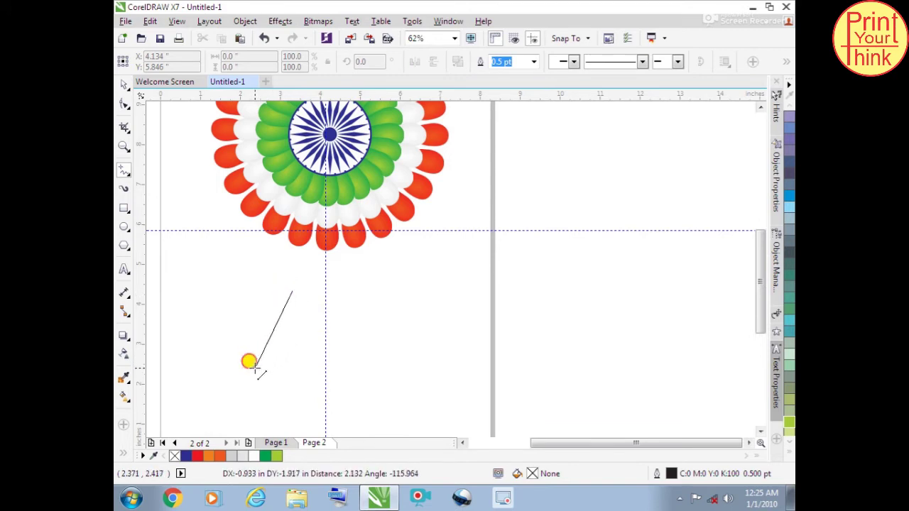
click(257, 367)
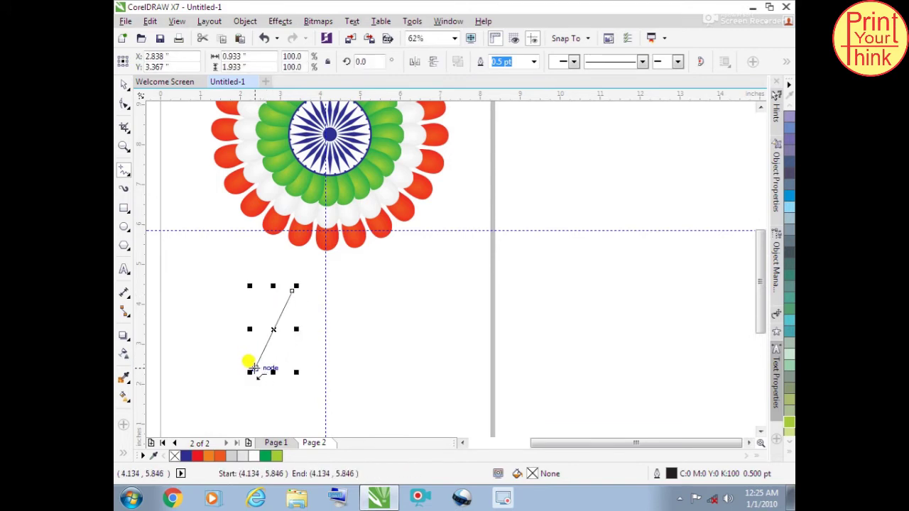
click(254, 368)
click(295, 355)
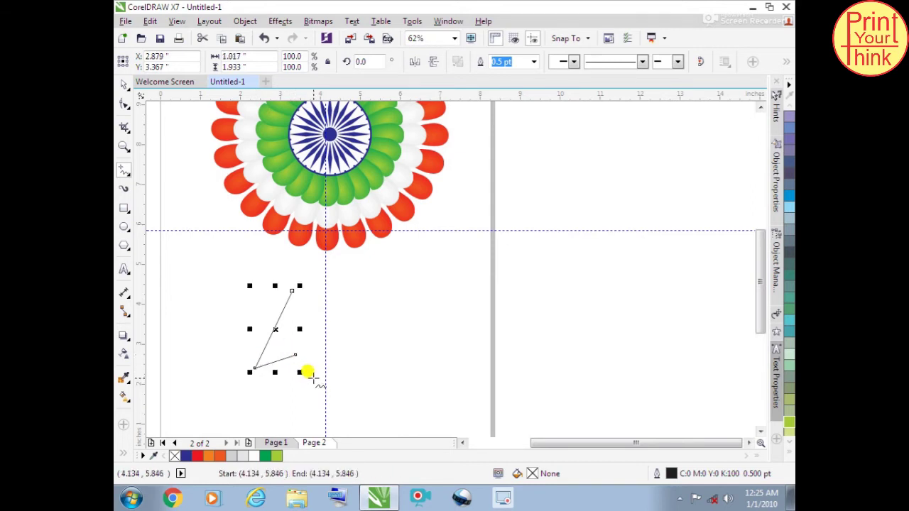
click(295, 355)
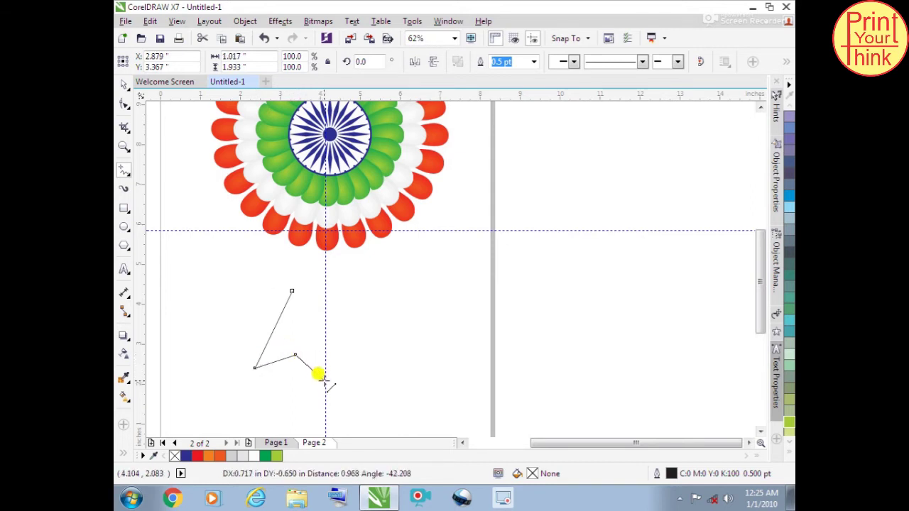
click(321, 380)
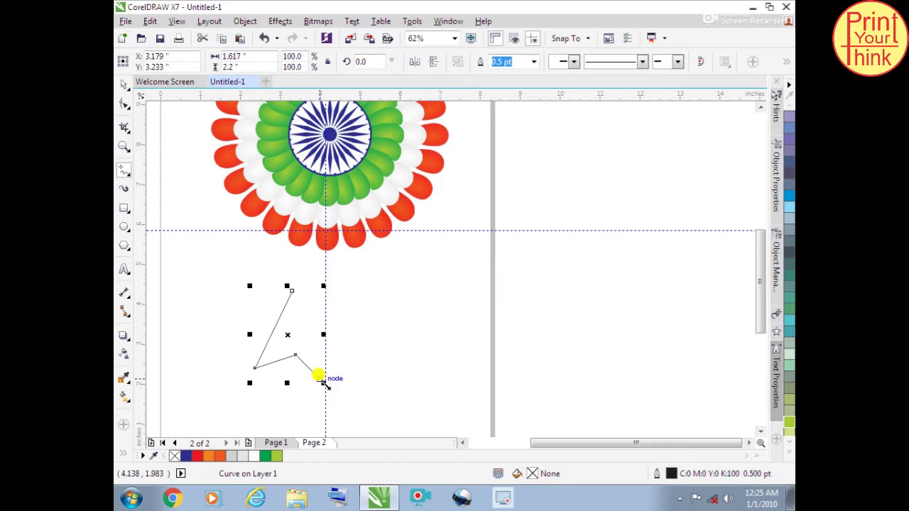
click(316, 289)
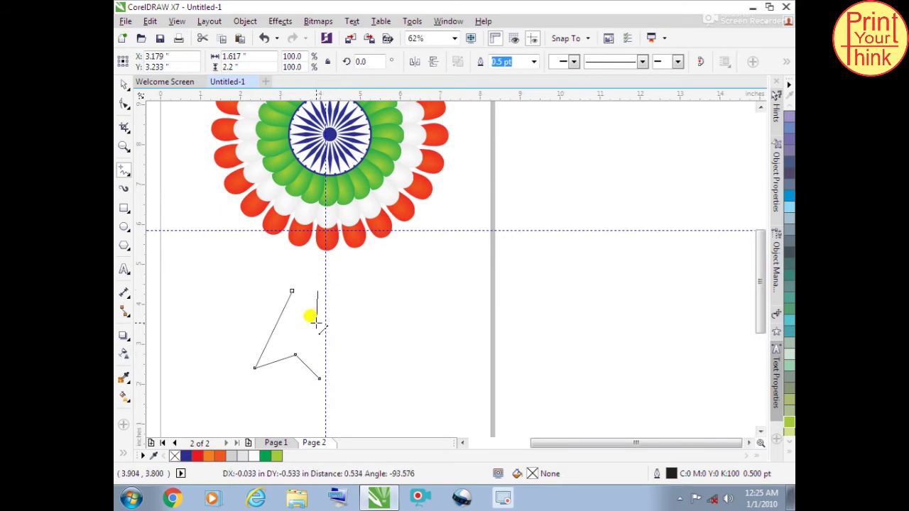
click(318, 378)
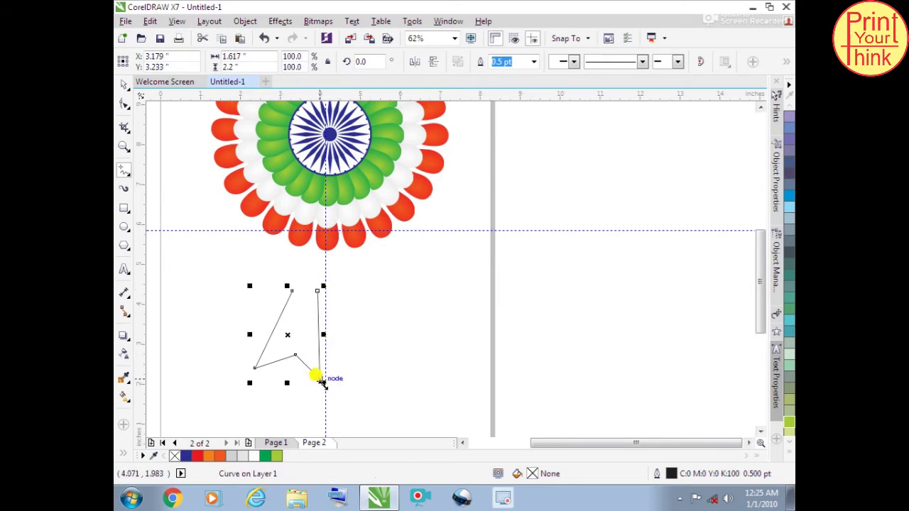
- Close the ribbon tail's outline with a straight segment joining its two open upper ends, and deselect it
scroll(316, 288, up, 3)
click(230, 297)
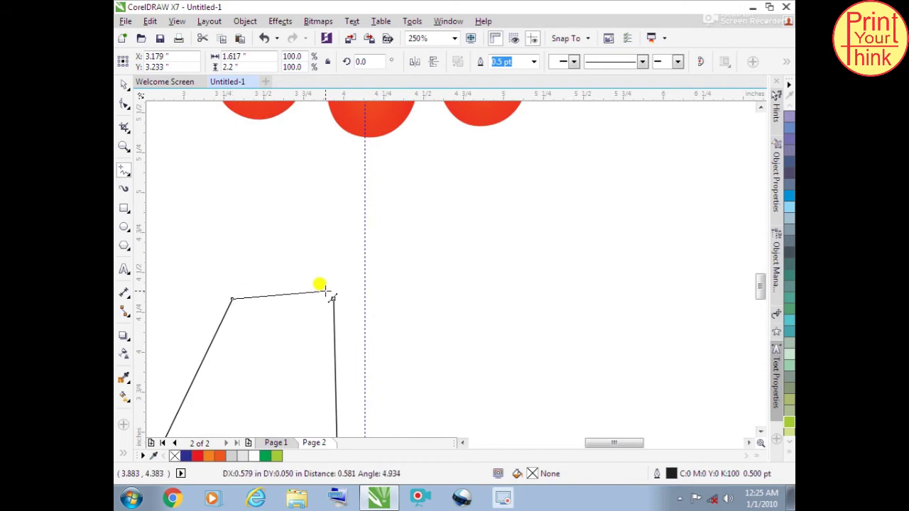
click(331, 298)
scroll(335, 266, down, 3)
scroll(335, 235, down, 3)
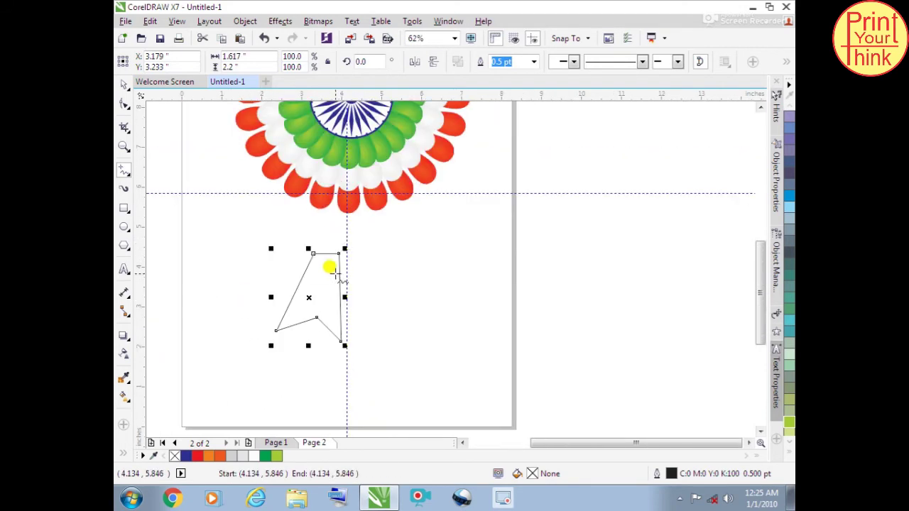
click(122, 84)
click(426, 308)
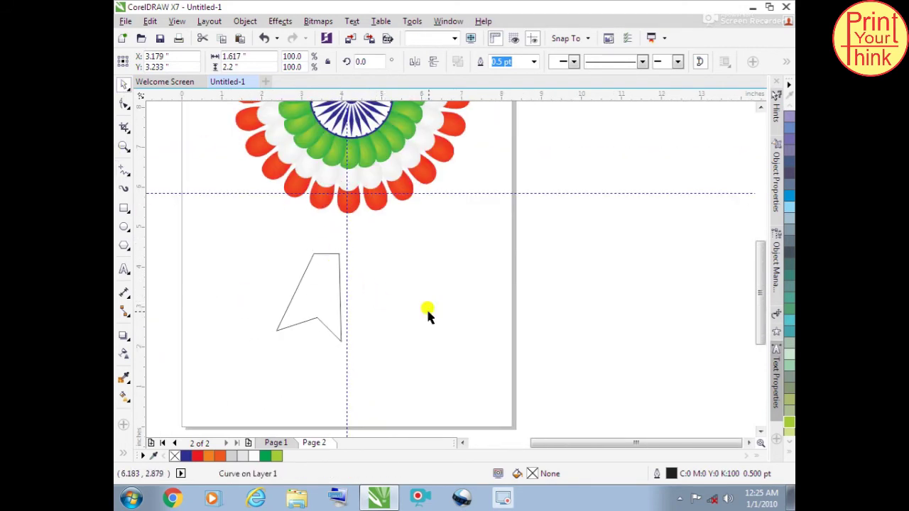
- Convert the ribbon tail's slanted left edge to a curve and bend it slightly inward
click(301, 278)
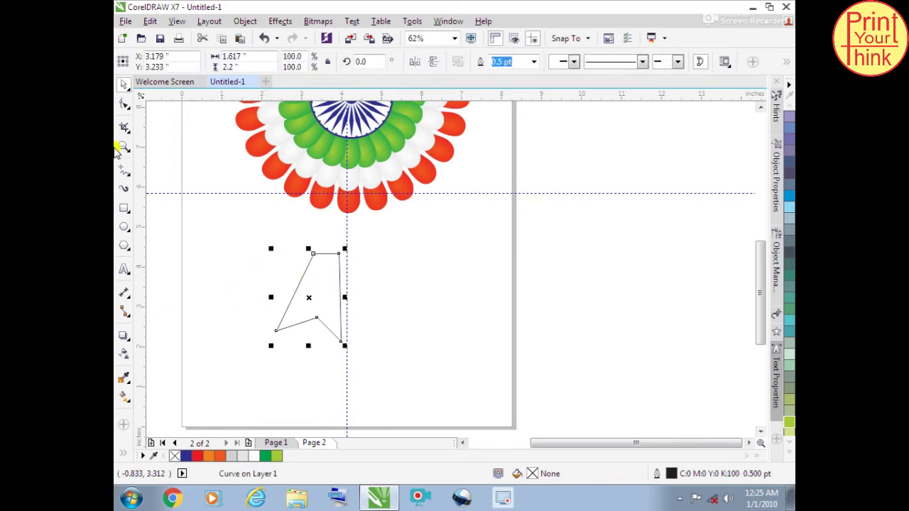
scroll(308, 295, up, 2)
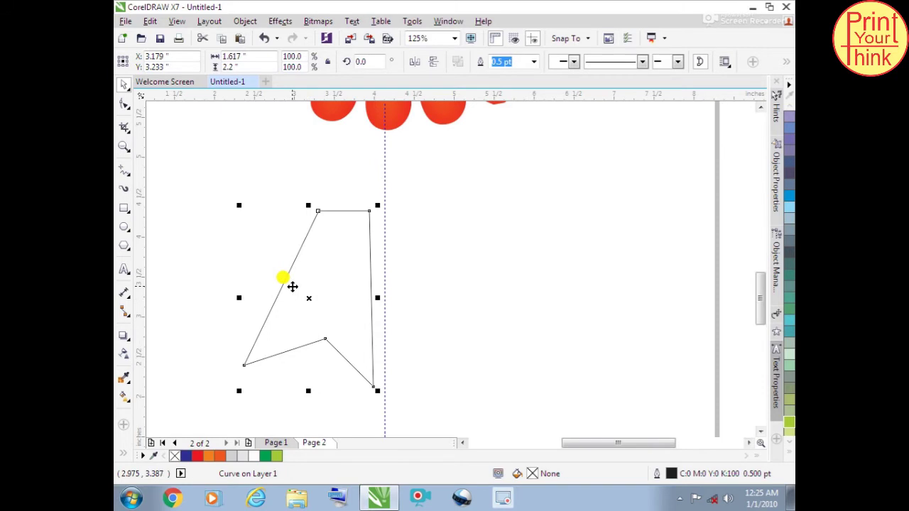
right_click(292, 286)
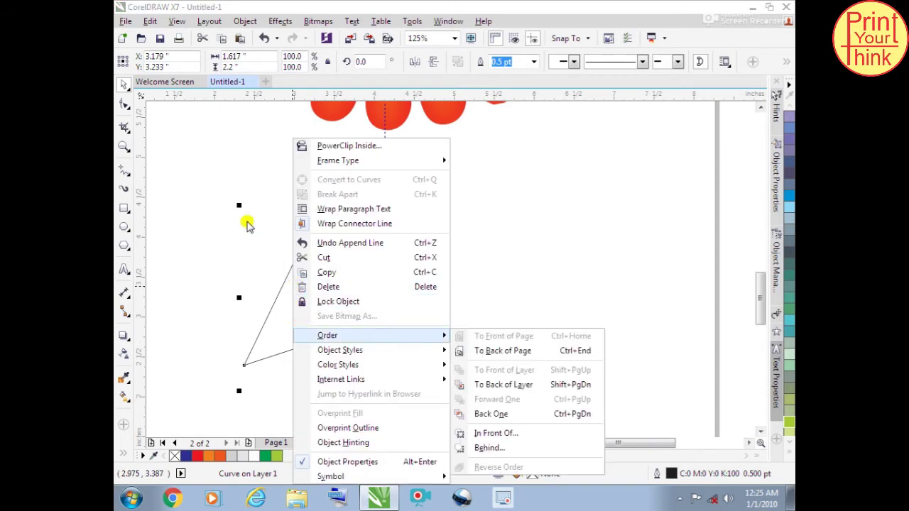
click(171, 138)
click(124, 104)
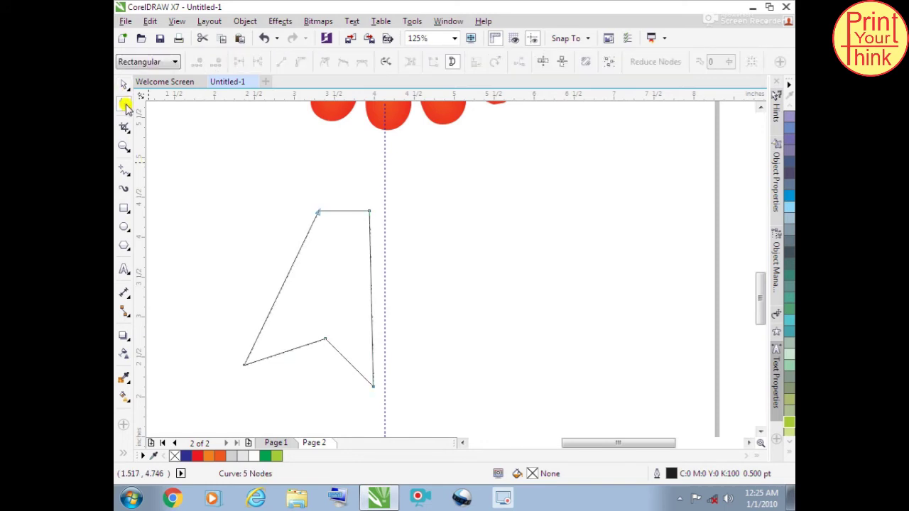
drag(267, 316, 271, 316)
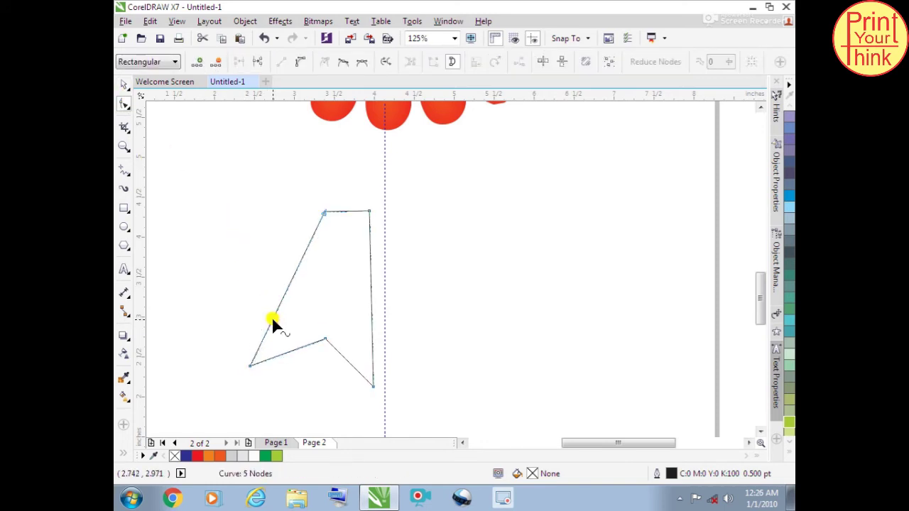
key(ctrl+z)
right_click(265, 319)
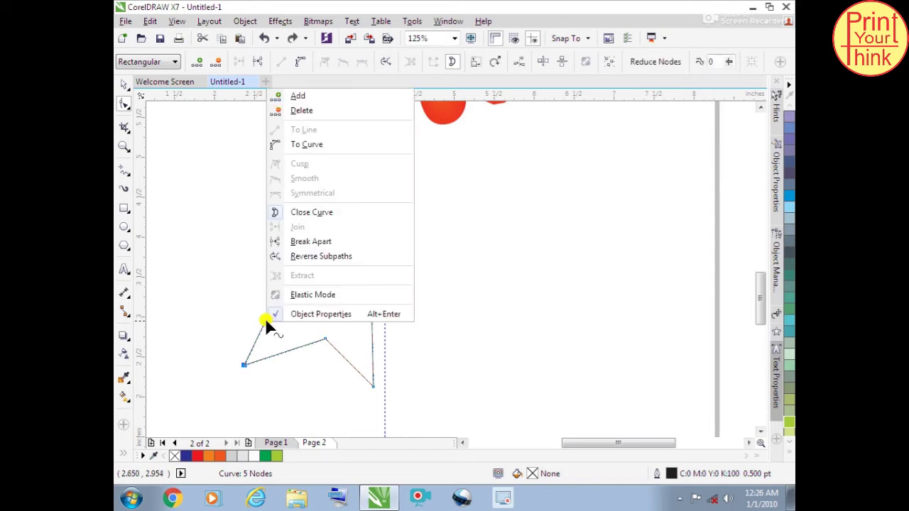
click(300, 144)
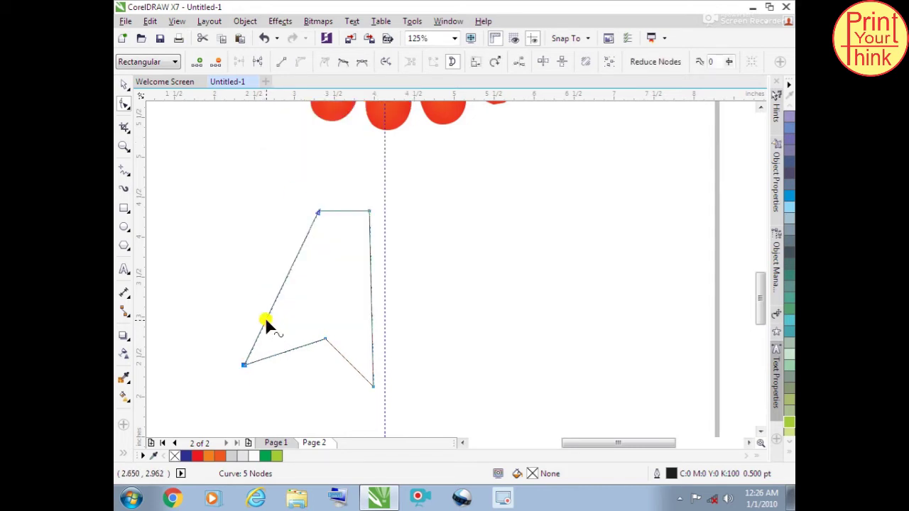
drag(265, 320, 277, 325)
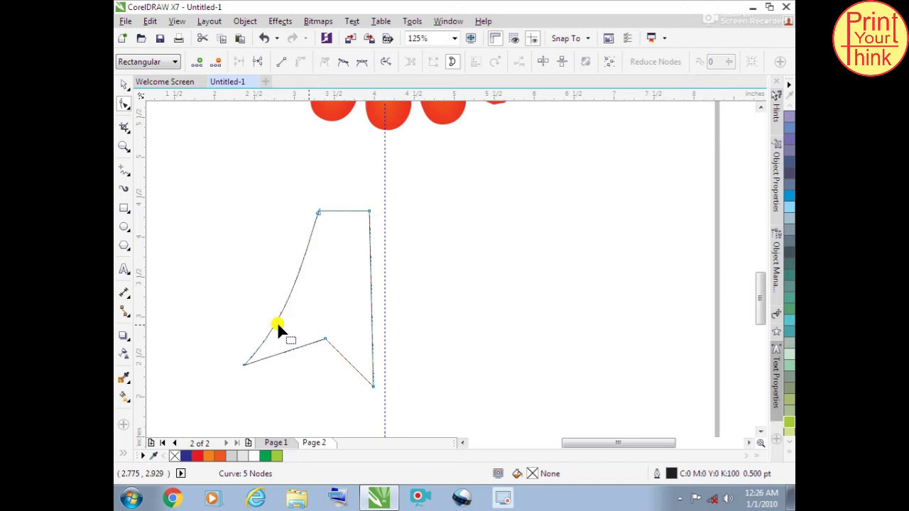
- Convert the ribbon tail's straight right edge to a curve and bend its lower part slightly inward
right_click(372, 338)
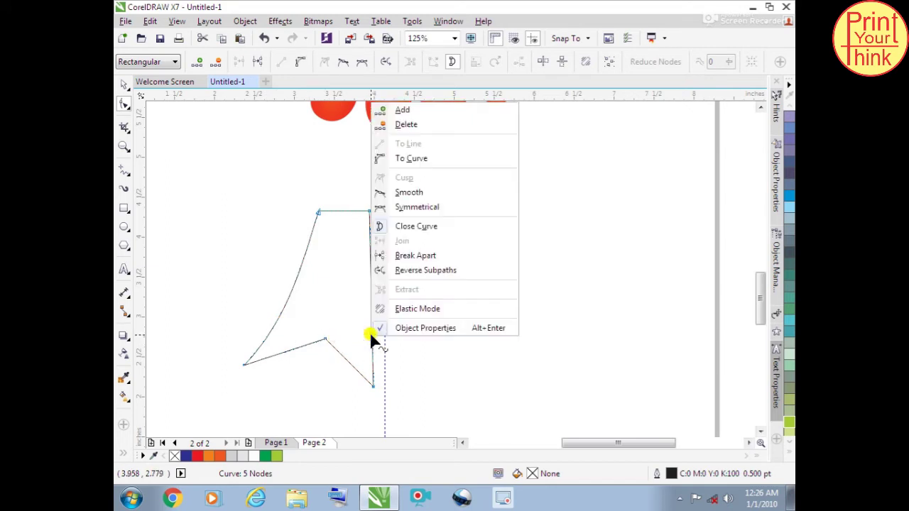
click(399, 158)
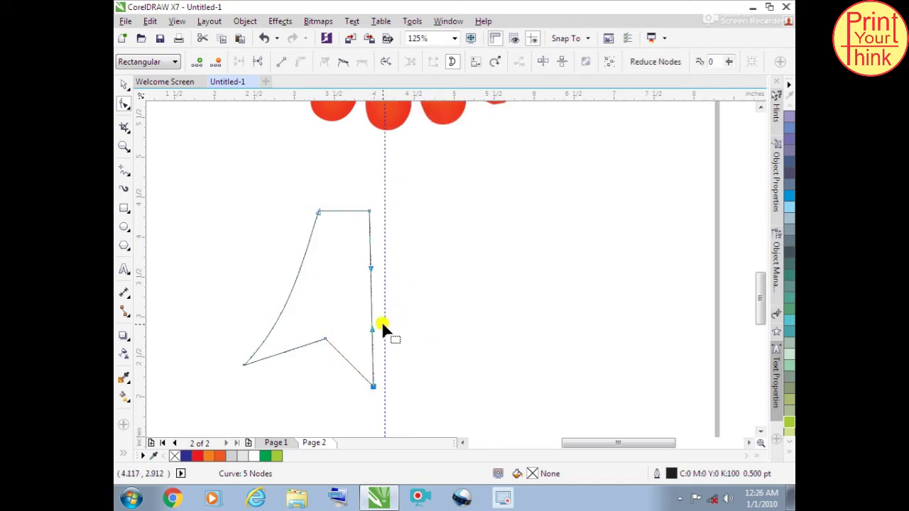
drag(369, 328, 353, 329)
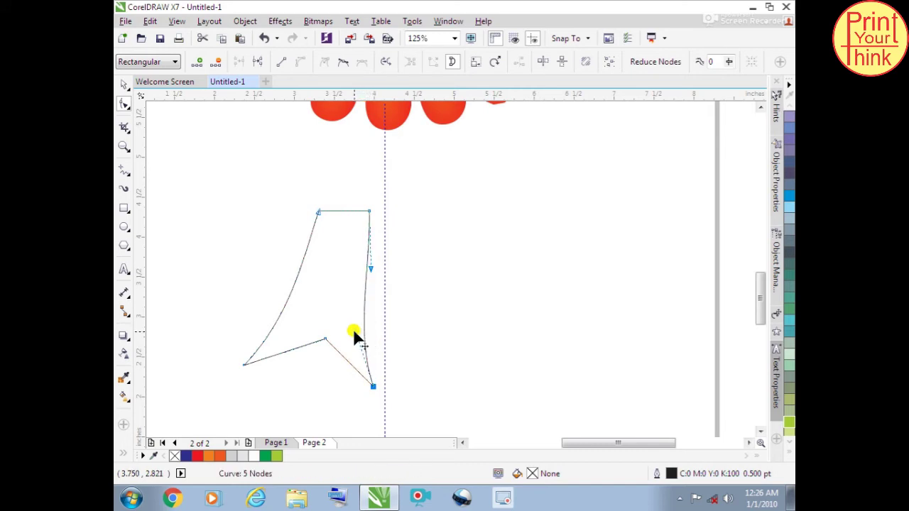
click(123, 85)
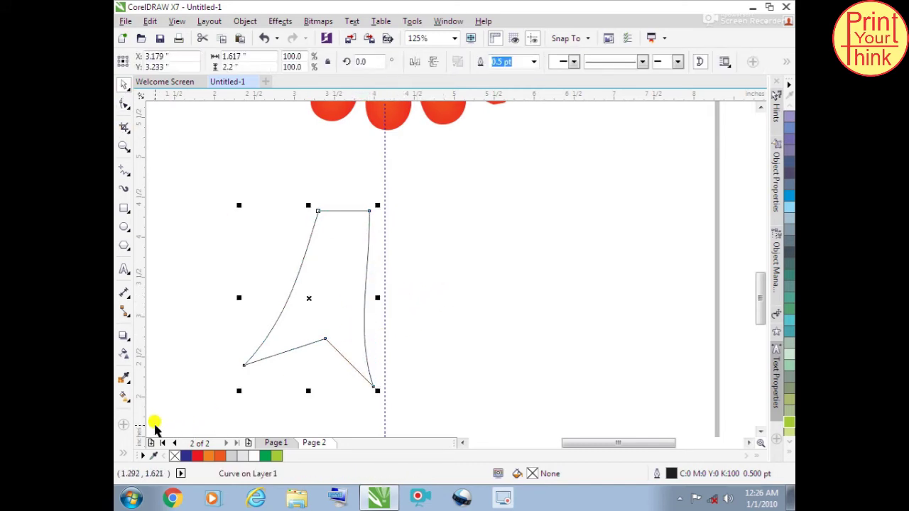
- Smart-fill the ribbon tail outline and colour the filled shape orange (C0 M80 Y100 K0)
click(126, 453)
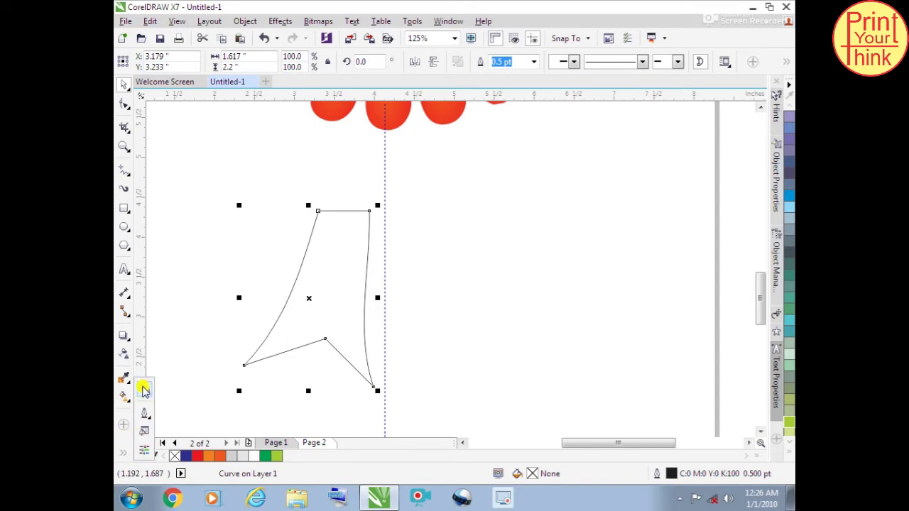
click(142, 390)
click(326, 257)
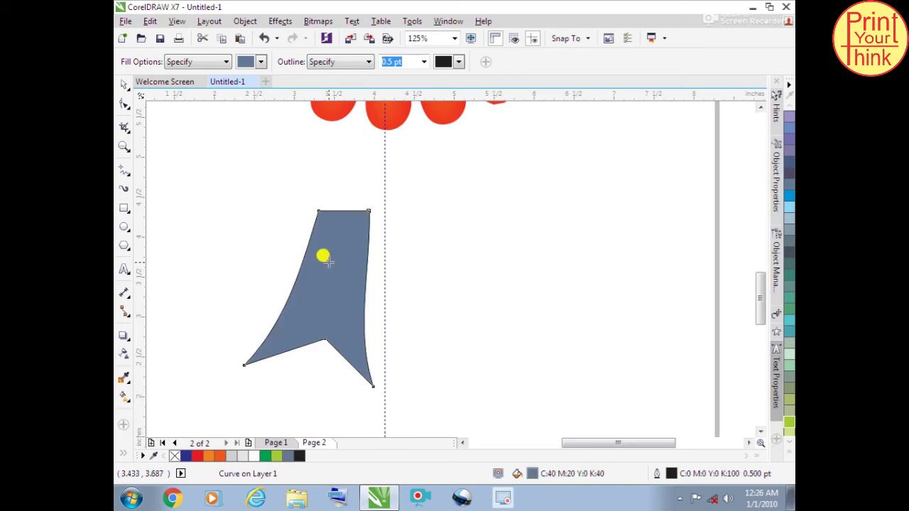
click(122, 86)
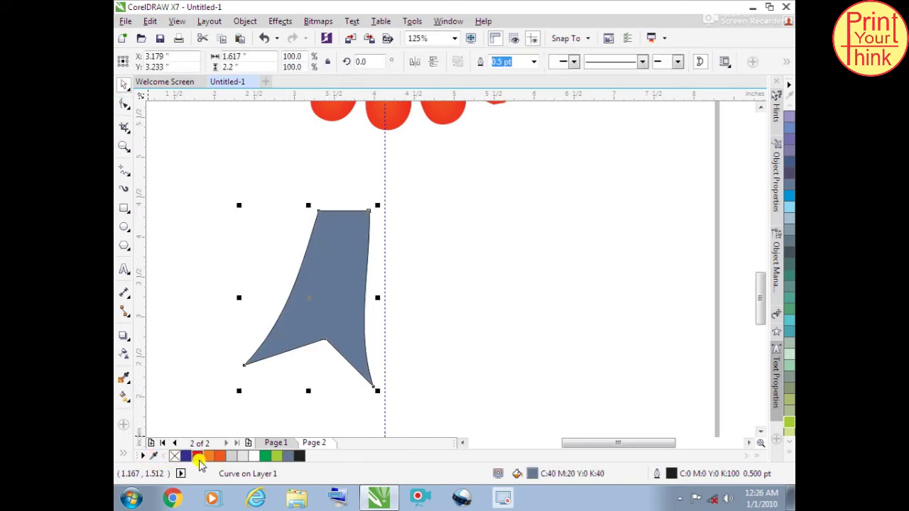
click(218, 457)
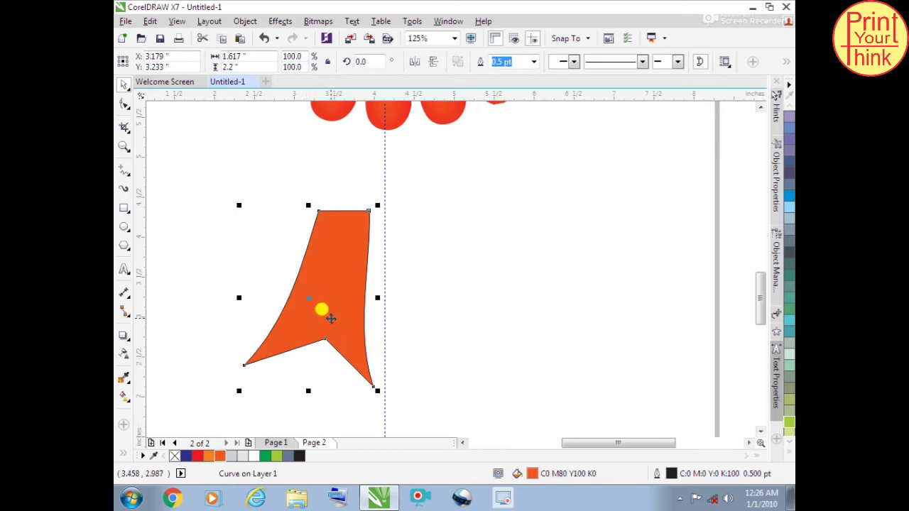
- Duplicate the orange tail, rotate the copy about 9.9° counterclockwise and place it against the original's right side
key(ctrl+d)
drag(350, 279, 398, 291)
click(408, 238)
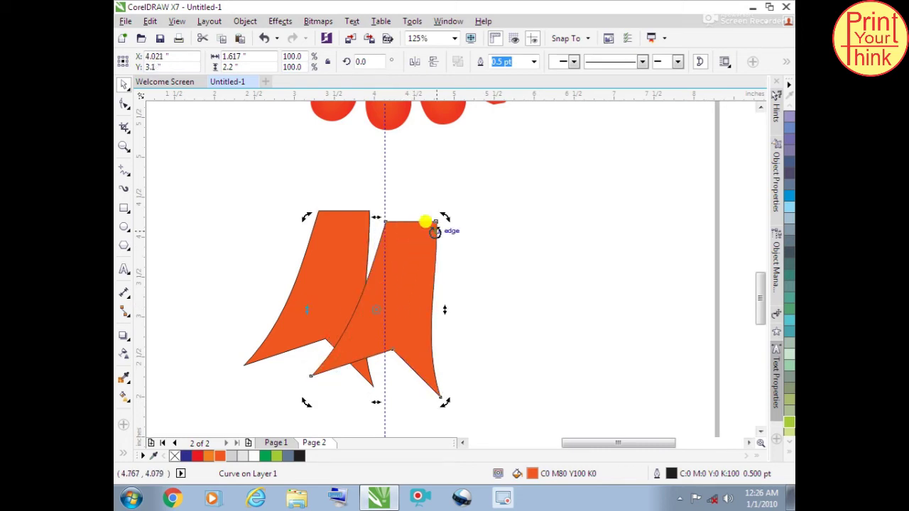
drag(444, 220, 431, 193)
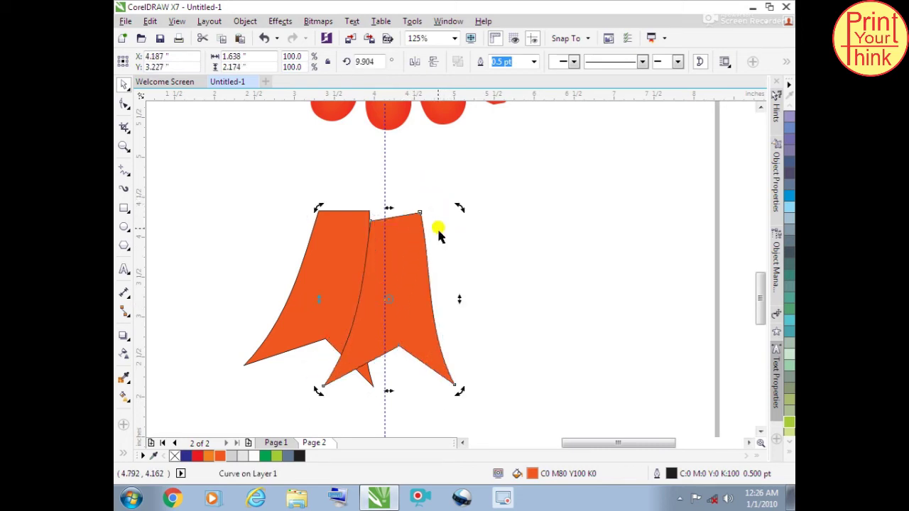
click(503, 250)
drag(405, 294, 396, 277)
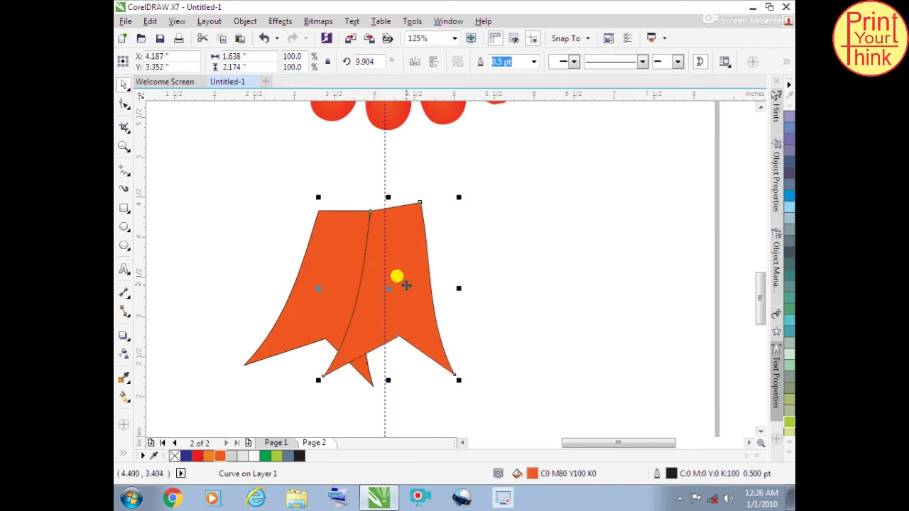
key(Up)
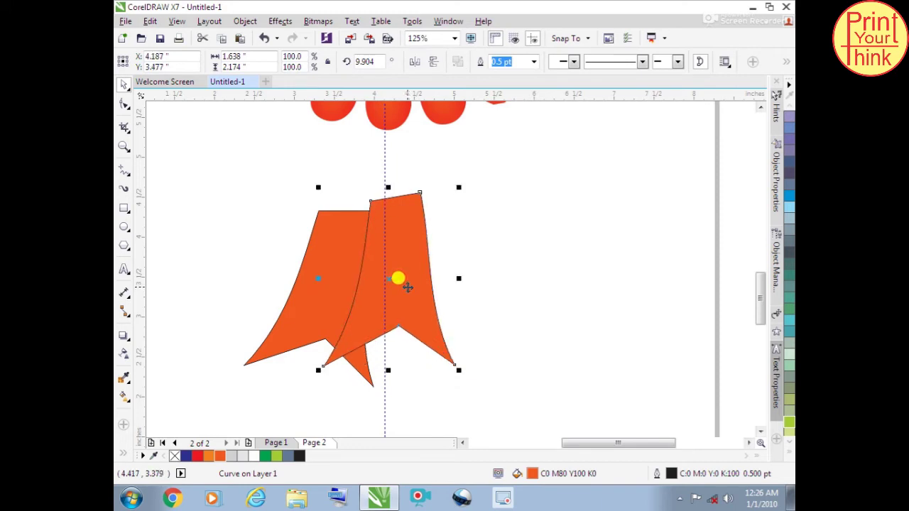
key(ctrl+z)
- Duplicate the rotated tail, place the copy against its right side and skew its lower end to the right
key(ctrl+d)
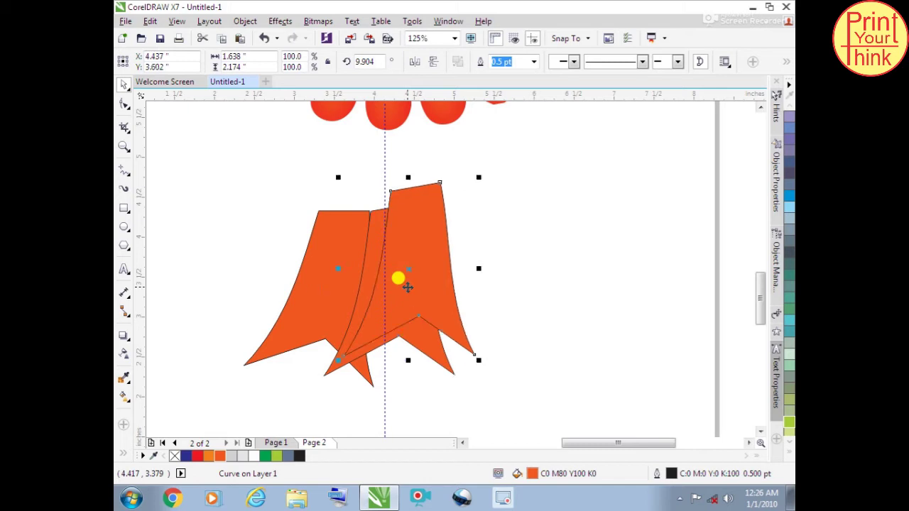
drag(424, 226, 460, 239)
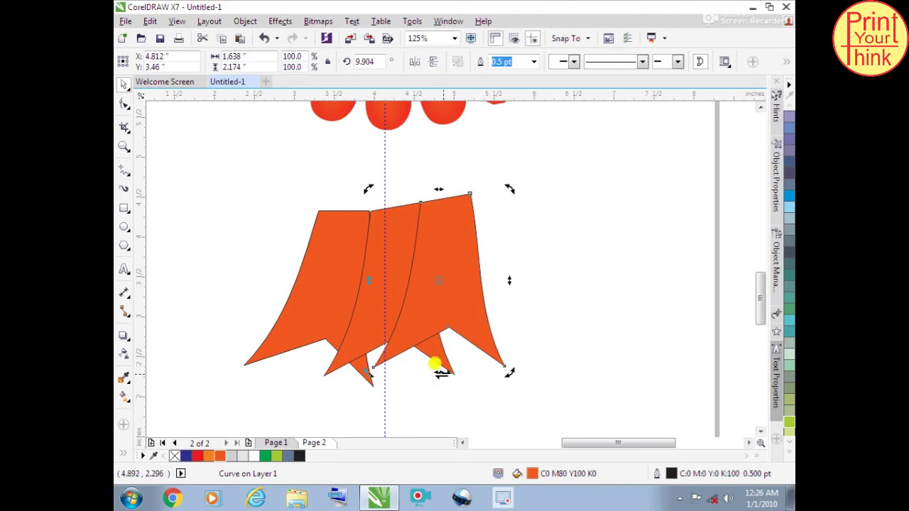
drag(433, 366, 458, 374)
click(547, 302)
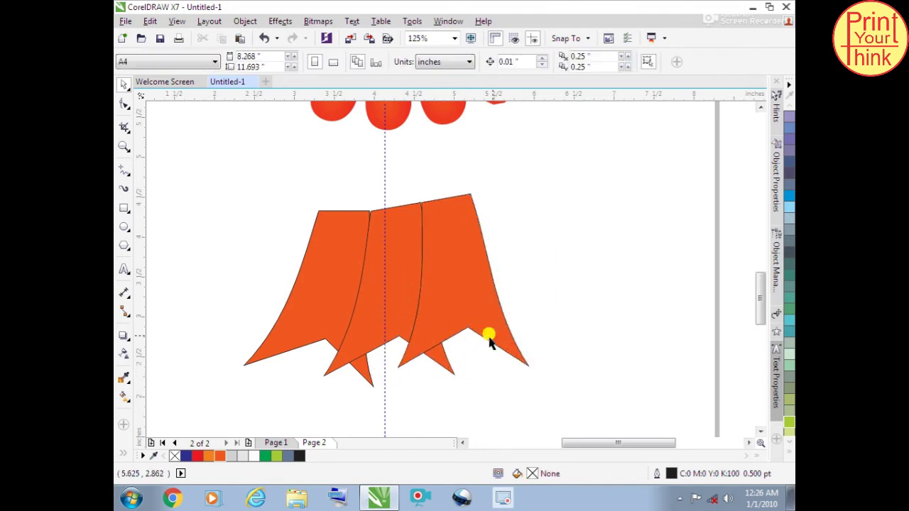
- Fill the middle ribbon tail with 10% Black and the right ribbon tail with Green
click(399, 235)
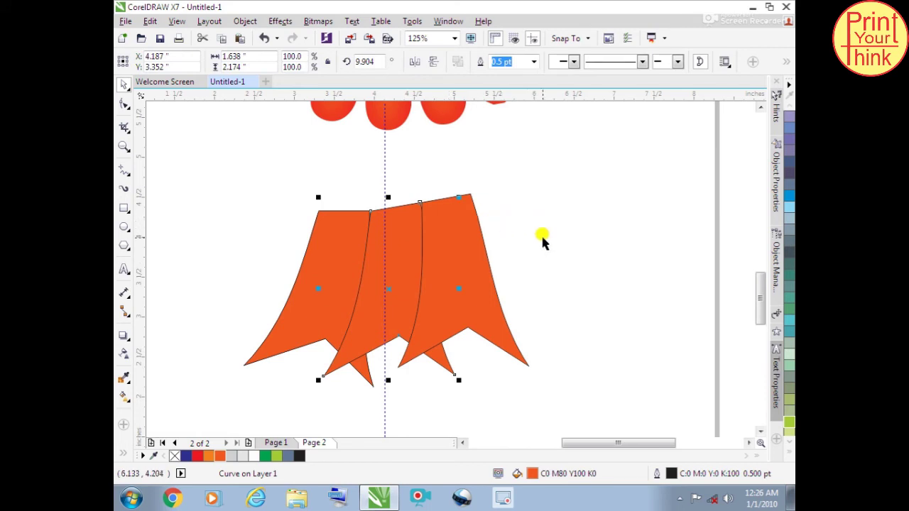
click(245, 459)
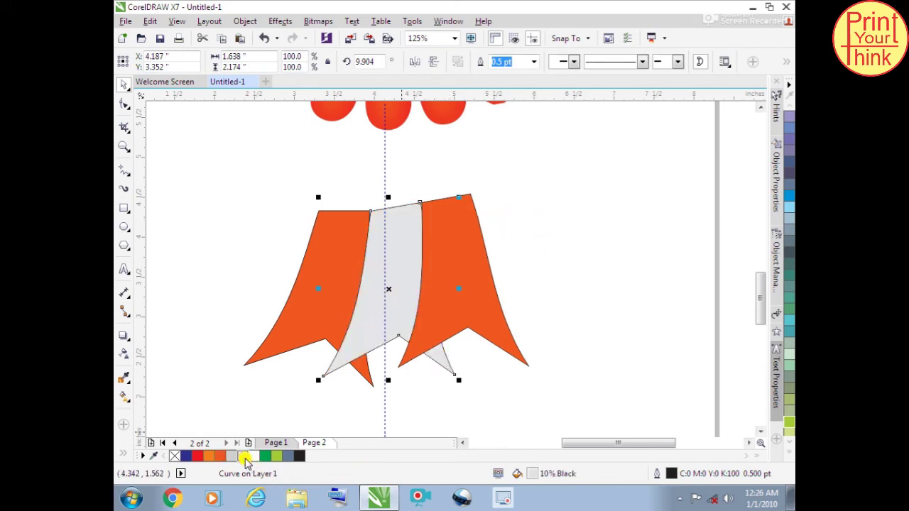
click(455, 269)
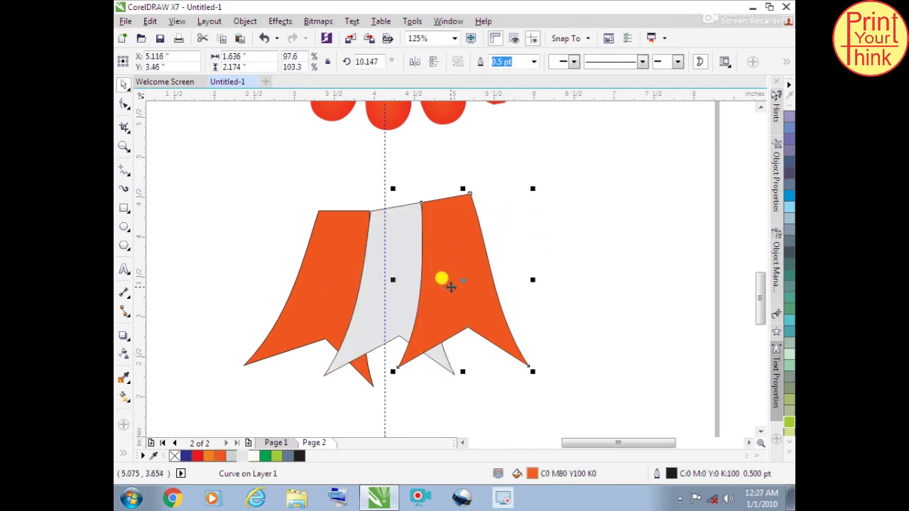
click(263, 458)
click(537, 216)
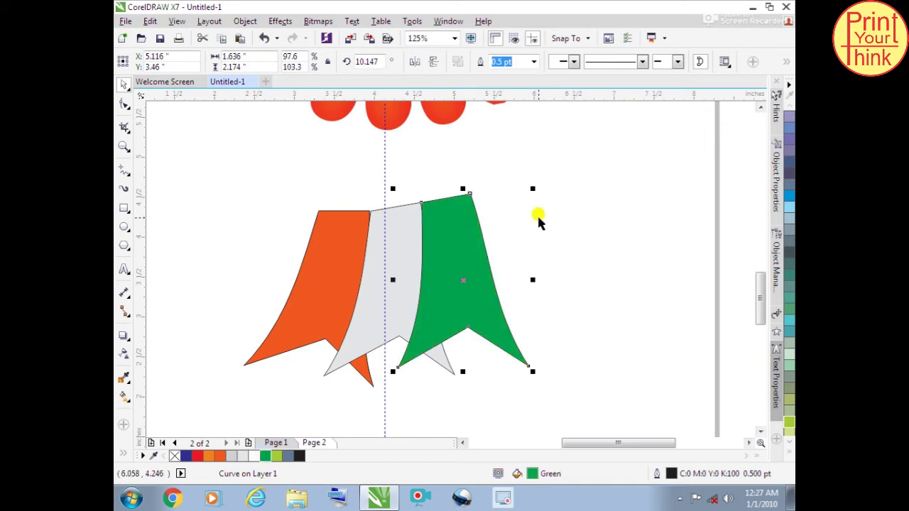
- Remove the outlines from all the ribbon tail shapes and group them
drag(241, 174, 584, 430)
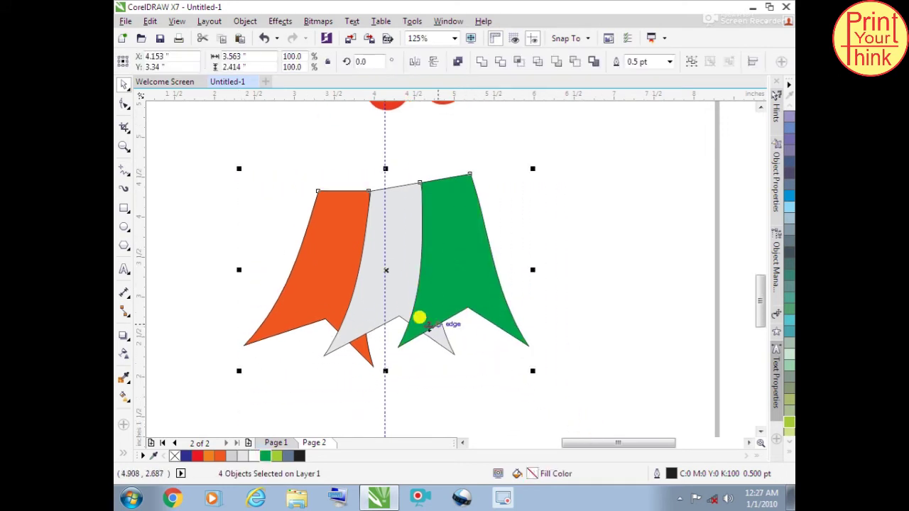
scroll(367, 337, up, 4)
scroll(402, 307, down, 4)
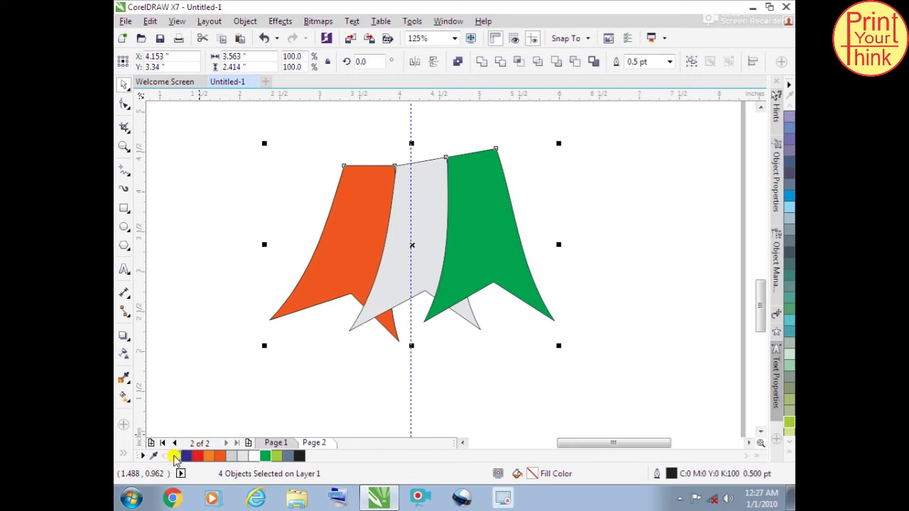
right_click(175, 458)
scroll(300, 197, down, 2)
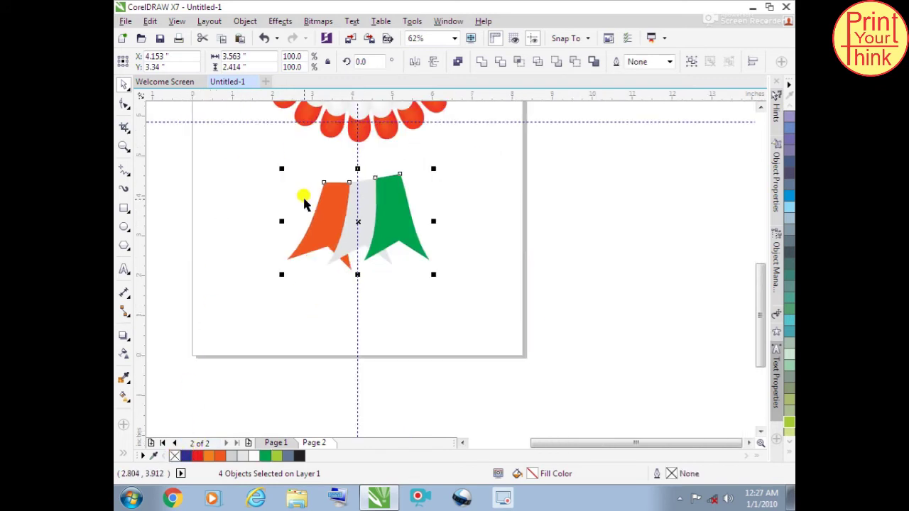
key(ctrl+g)
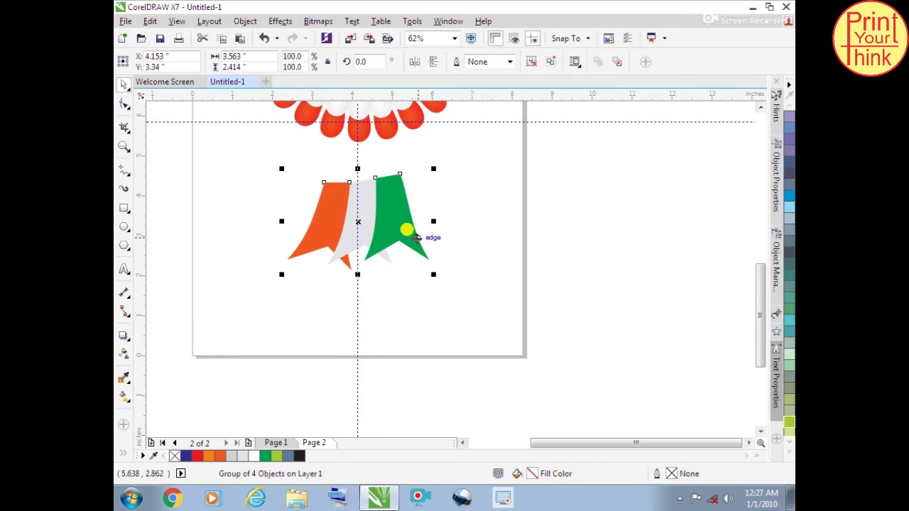
- Move the ribbon group up over the flower's lower petals and stretch it downward to about 3.47 inches high
scroll(398, 245, down, 2)
scroll(383, 234, up, 2)
drag(384, 234, 410, 181)
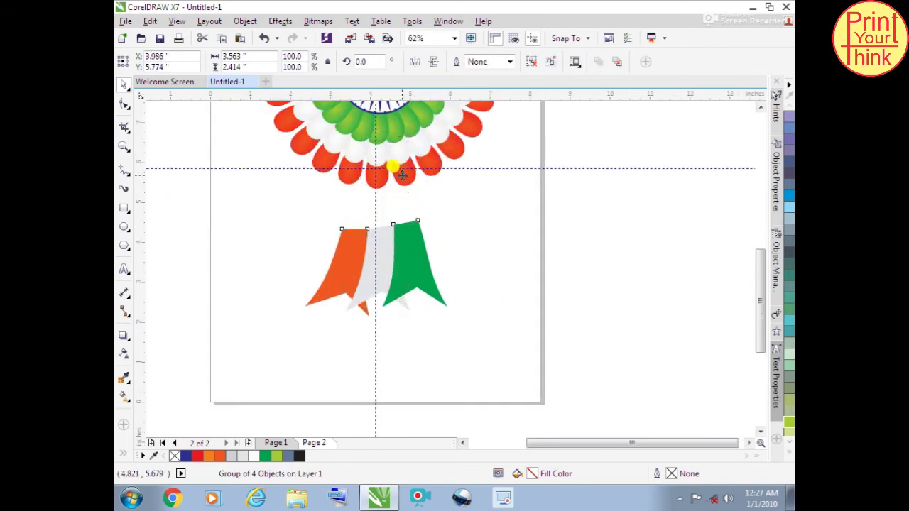
drag(368, 222, 379, 267)
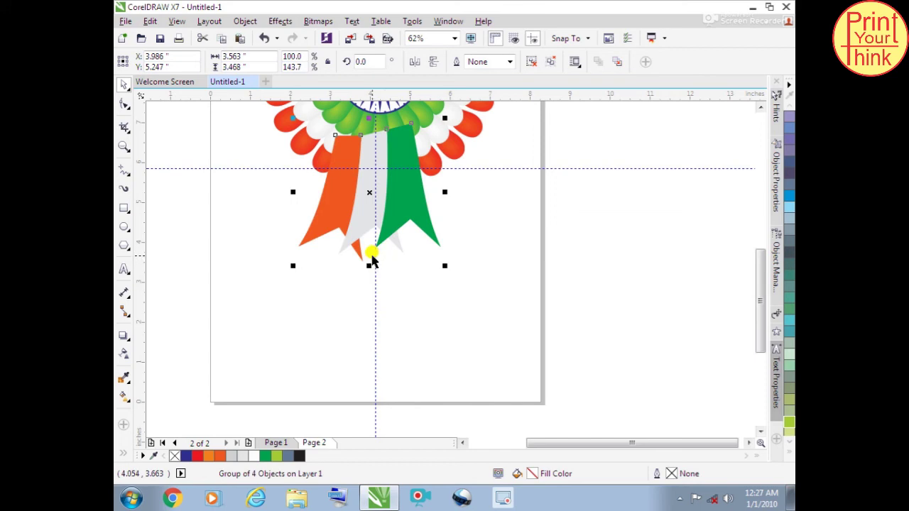
- Send the ribbon group behind the flower and align the two on their vertical centre line
key(shift+Page_Down)
scroll(373, 261, down, 4)
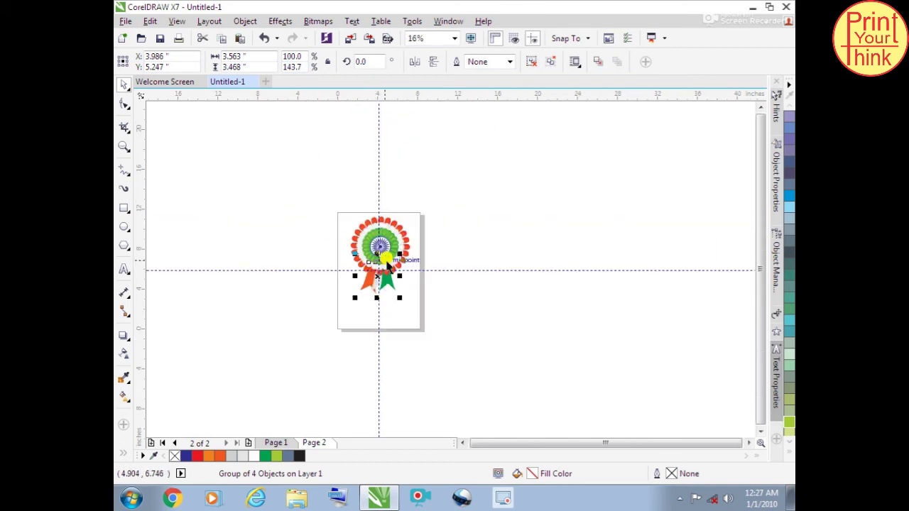
scroll(377, 263, up, 4)
drag(391, 321, 408, 344)
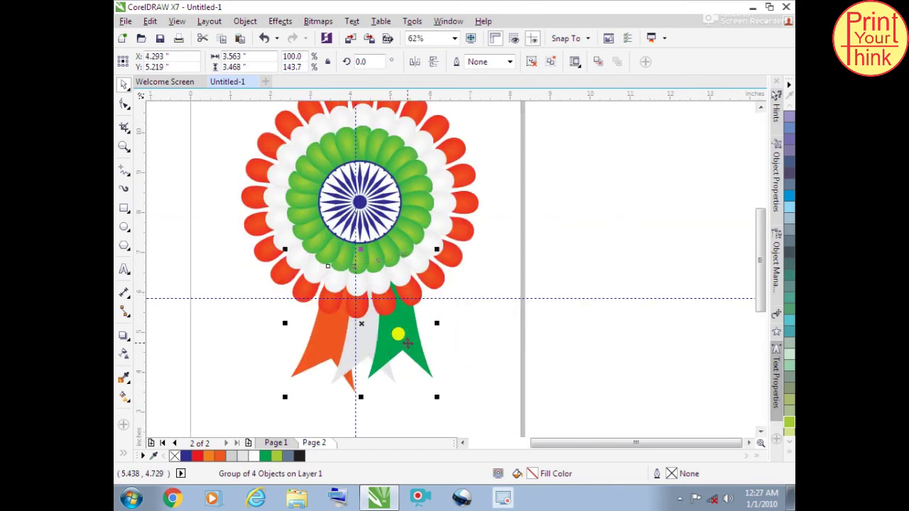
key(Escape)
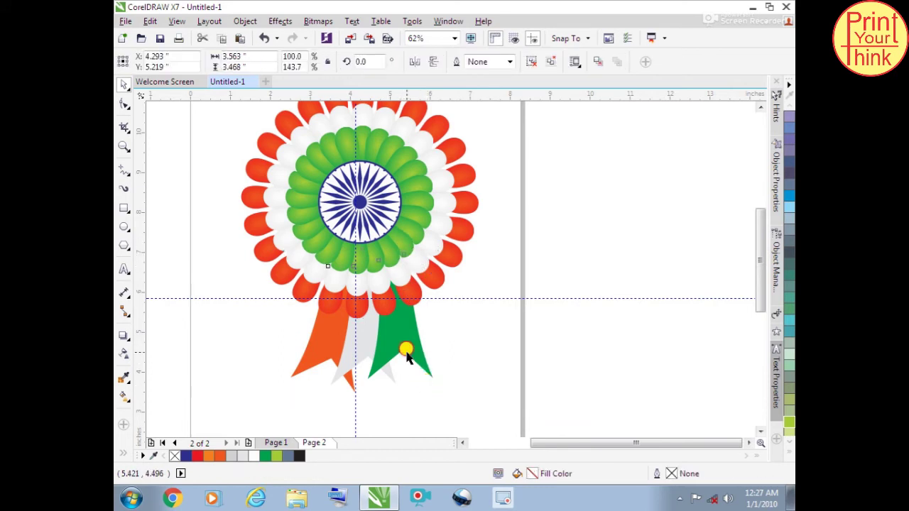
shift+click(369, 236)
key(c)
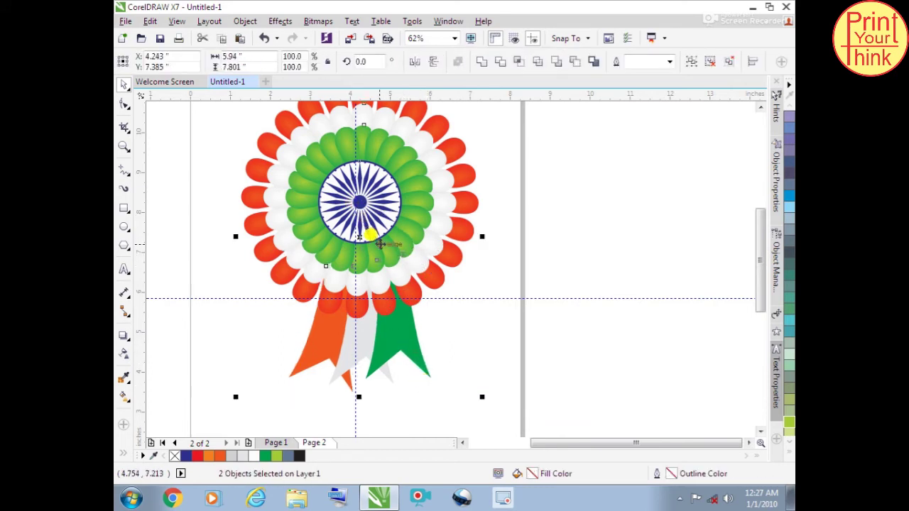
click(498, 280)
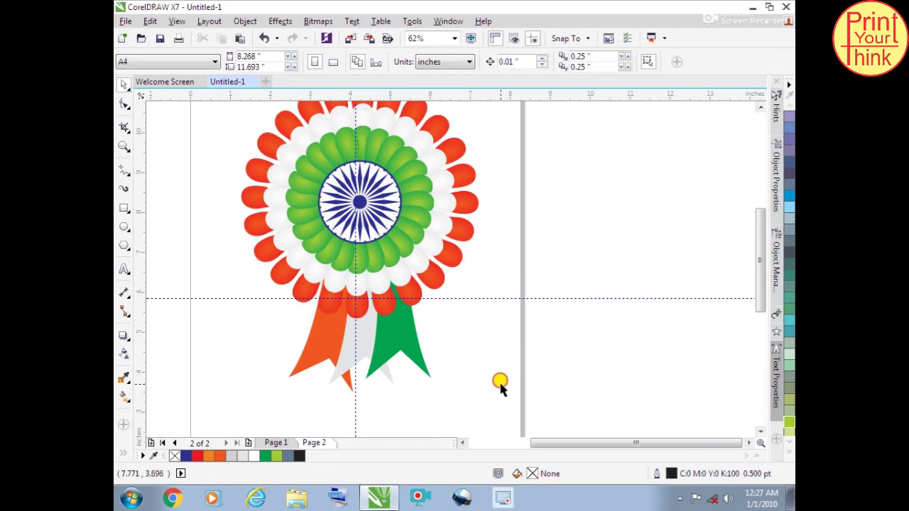
- Delete all the guidelines from the page
click(487, 298)
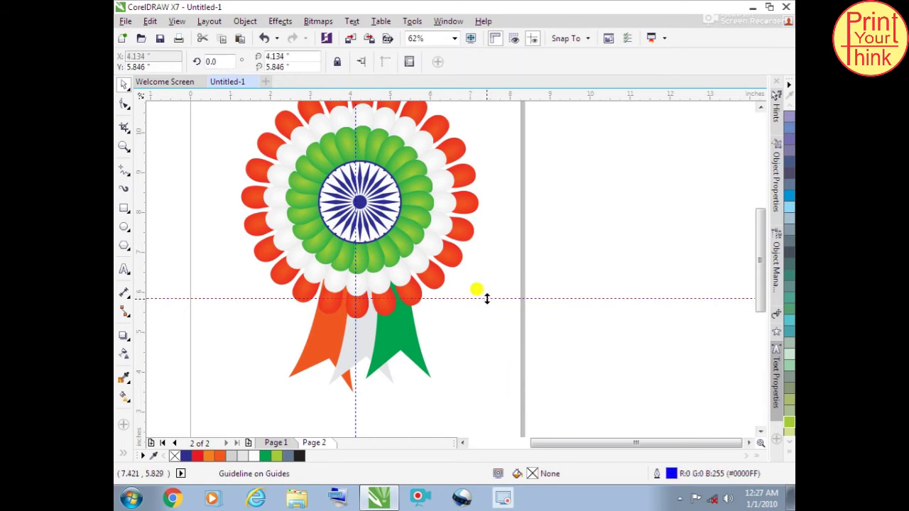
key(ctrl+a)
key(Delete)
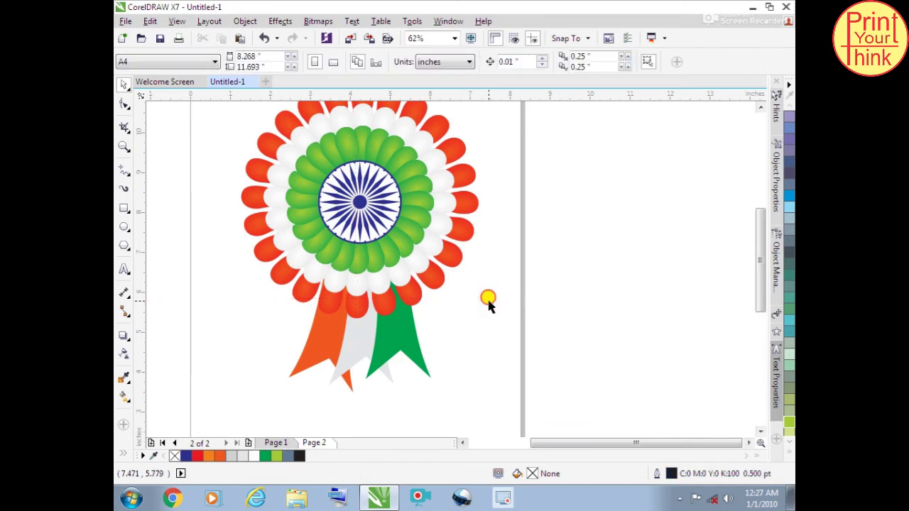
- Apply a Flat Bottom Right drop shadow to the ribbon group and pull it in to an offset of about 0.019, -0.155 inches
click(384, 352)
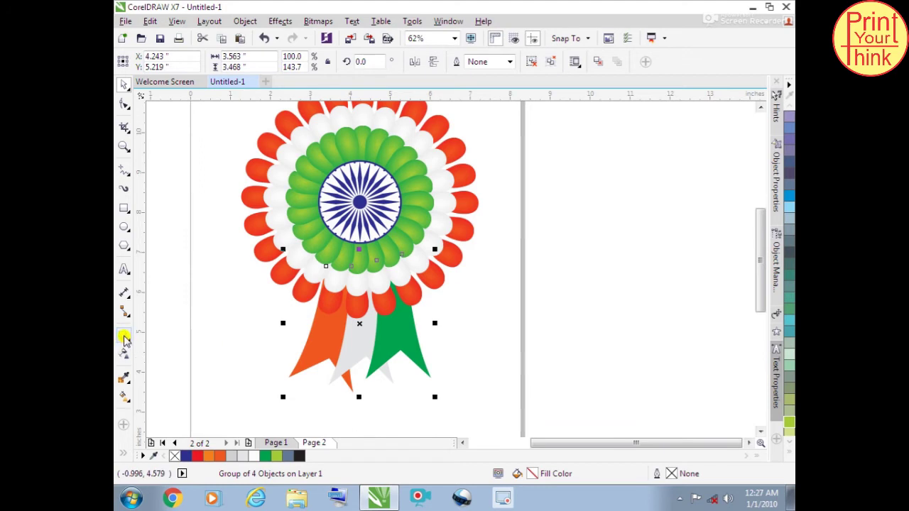
click(124, 338)
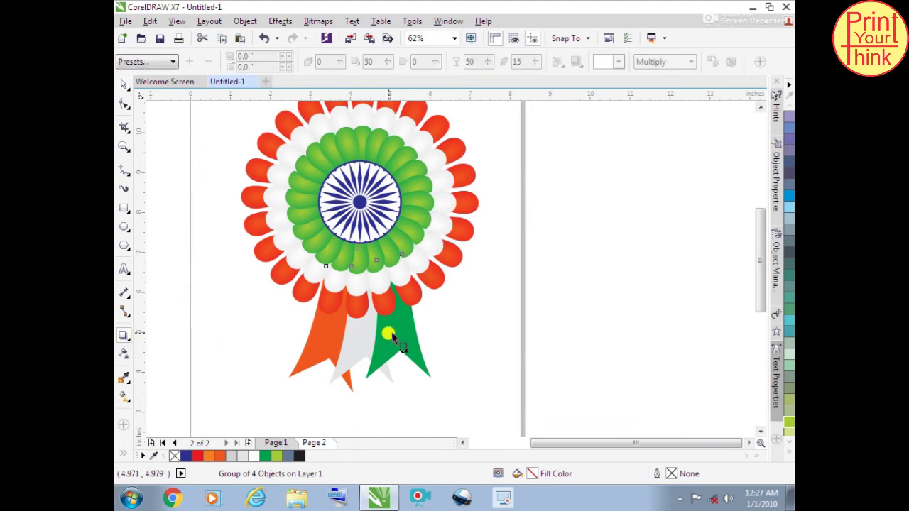
click(142, 62)
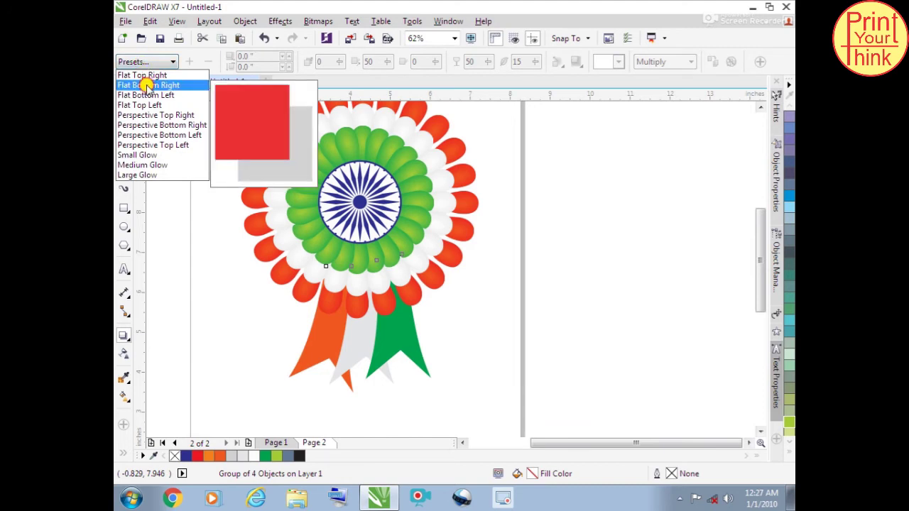
click(147, 85)
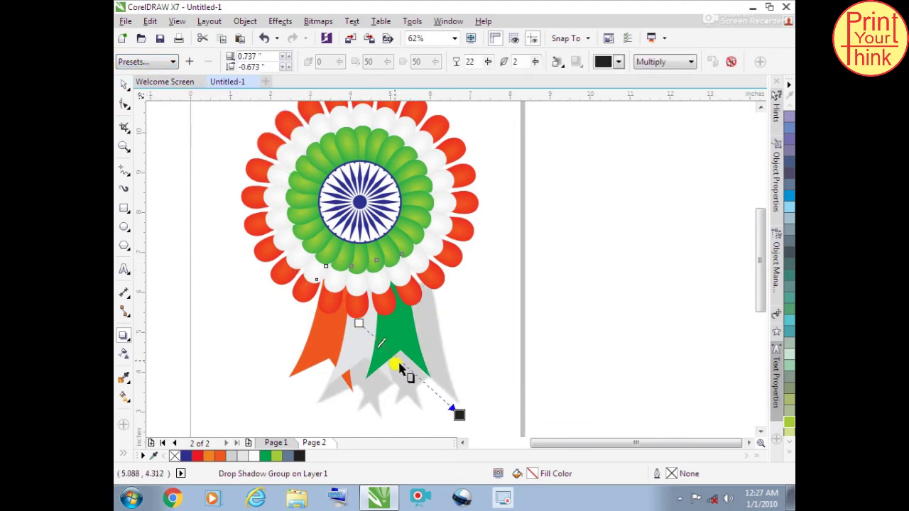
drag(458, 414, 368, 392)
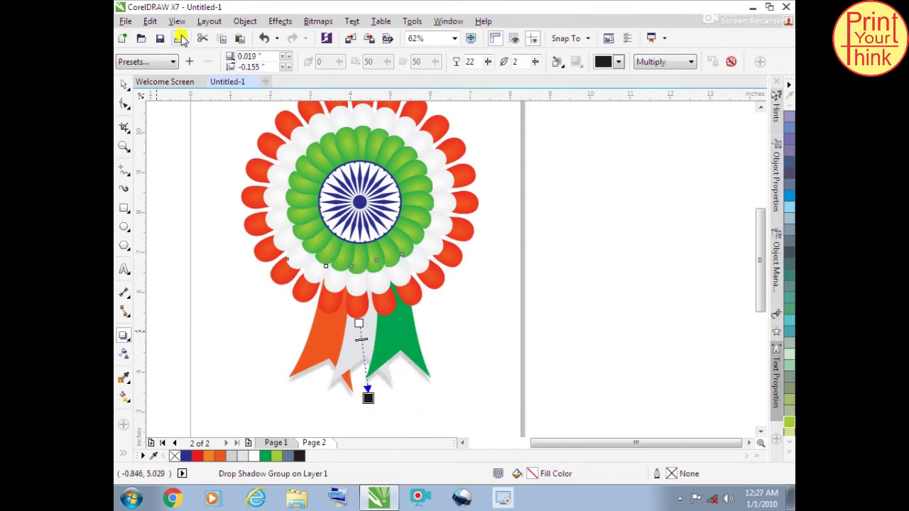
click(122, 85)
- Group the flower, wheel and shadowed ribbons into one badge and centre it on the page
scroll(274, 263, down, 3)
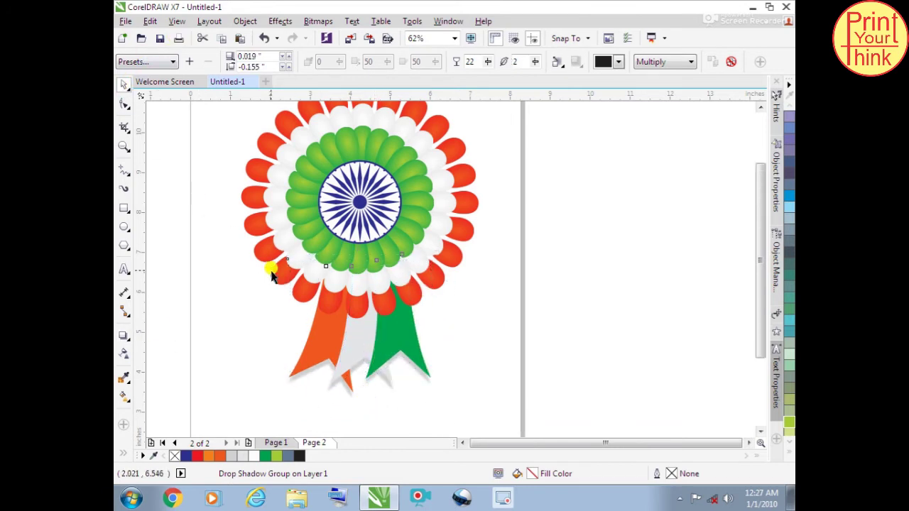
drag(220, 154, 412, 383)
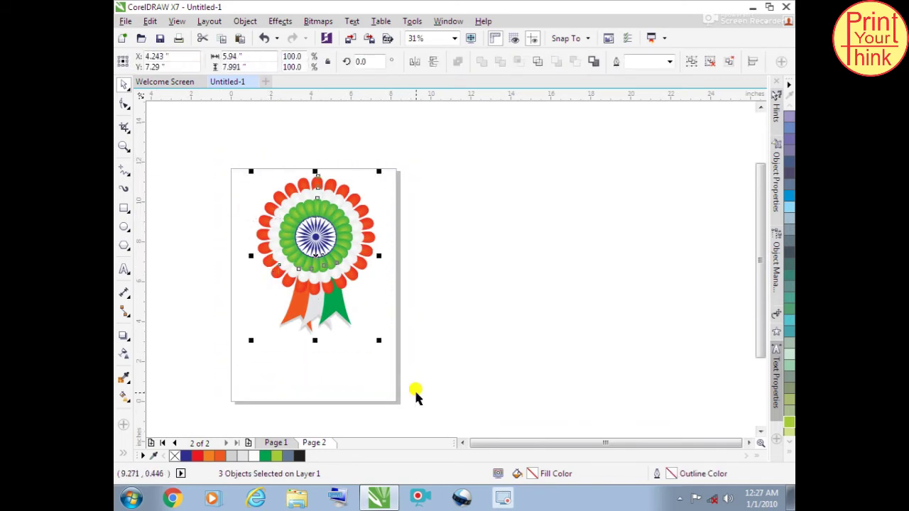
key(ctrl+g)
key(p)
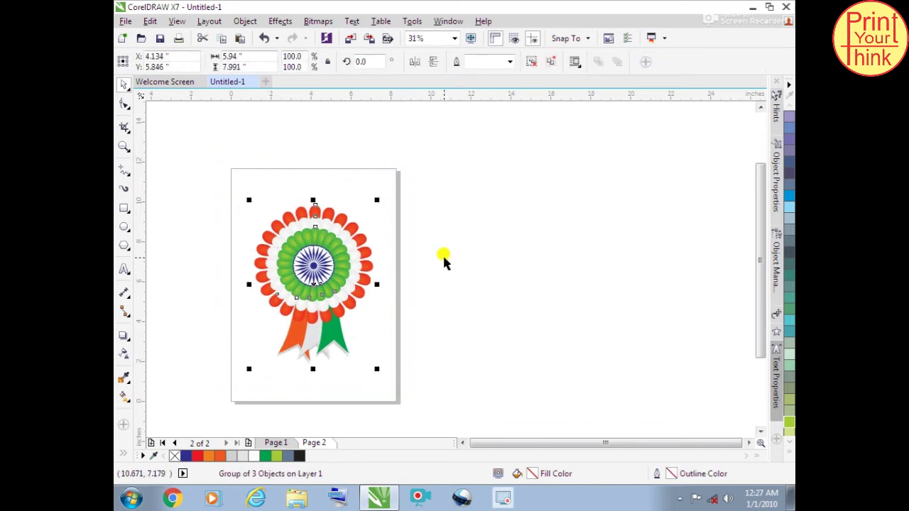
click(442, 260)
- Add a page-sized rectangle behind the badge, trying grey-green and turquoise fills before filling it with blue C60 M40 Y0 K0
click(124, 208)
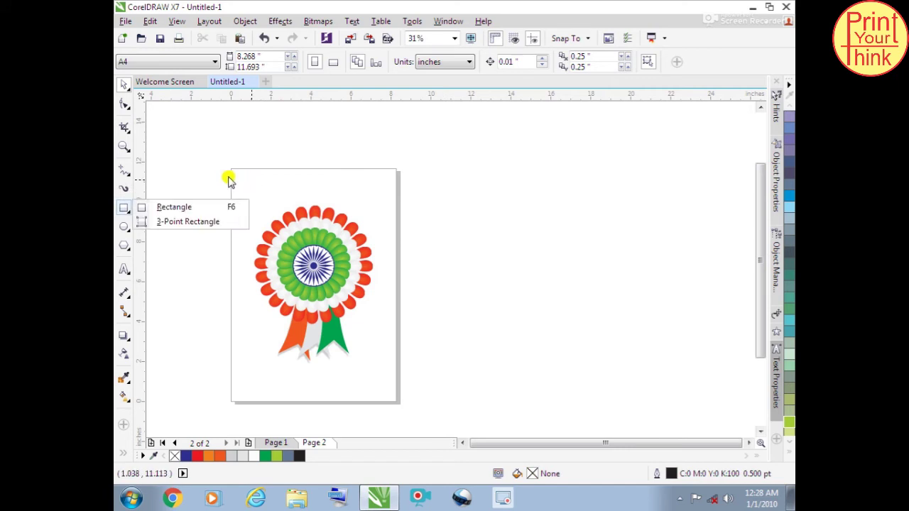
click(179, 205)
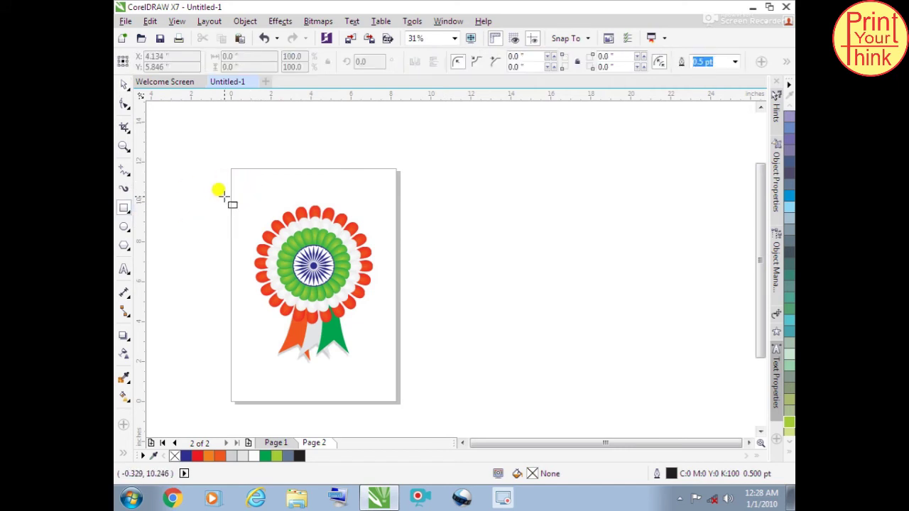
double_click(123, 207)
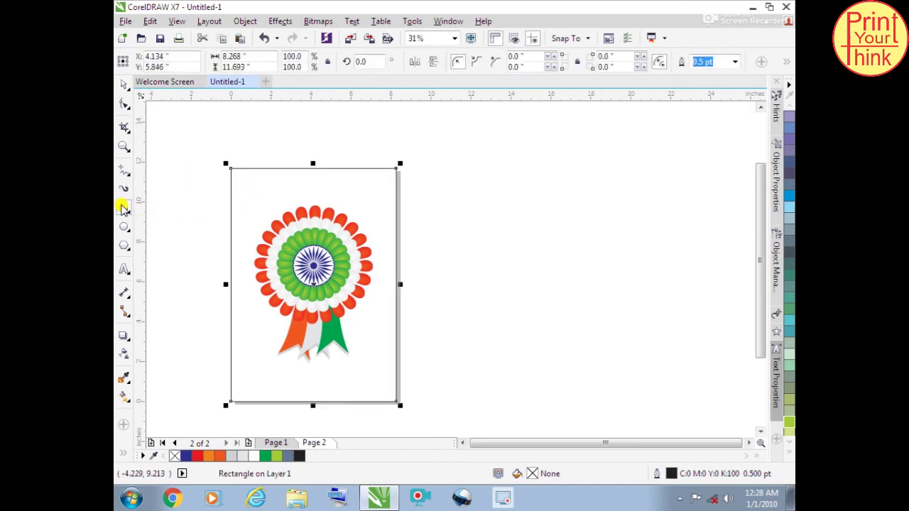
click(789, 377)
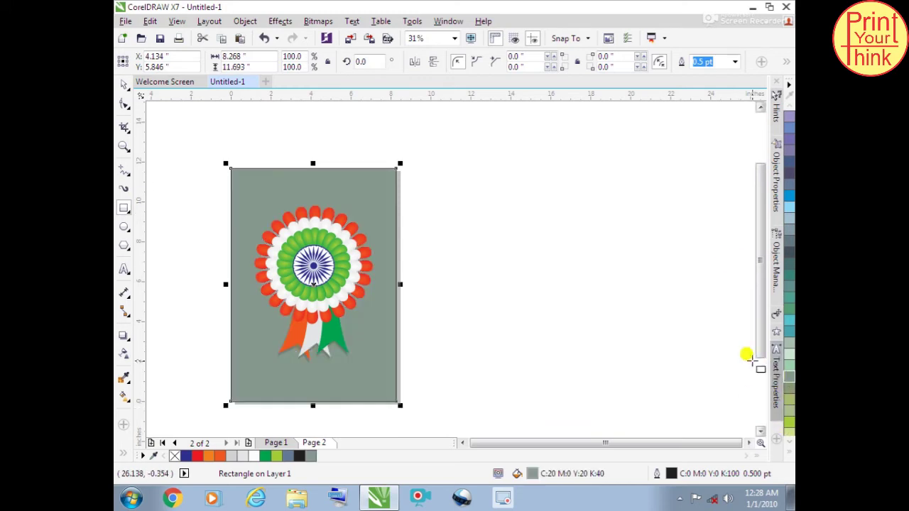
click(789, 323)
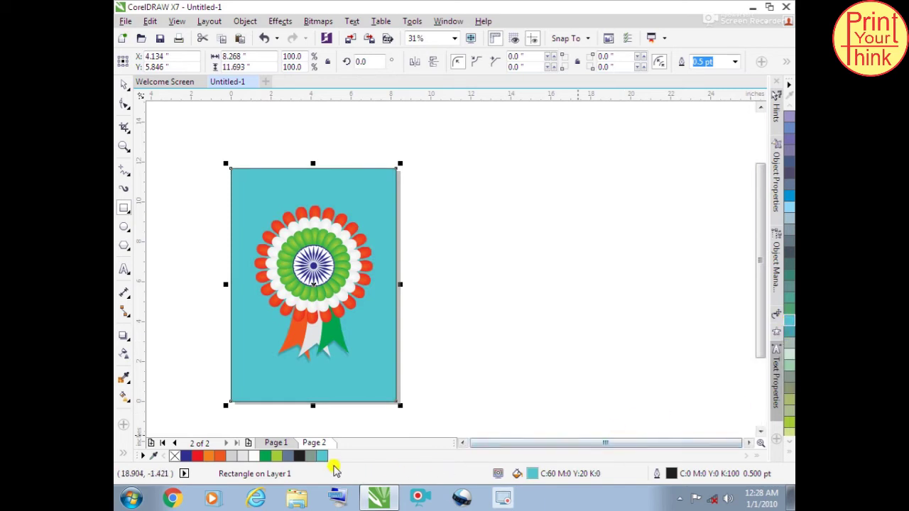
click(788, 128)
- Examine the badge and its ribbon shadow against the blue background, both close up and as a whole page
scroll(317, 282, up, 1)
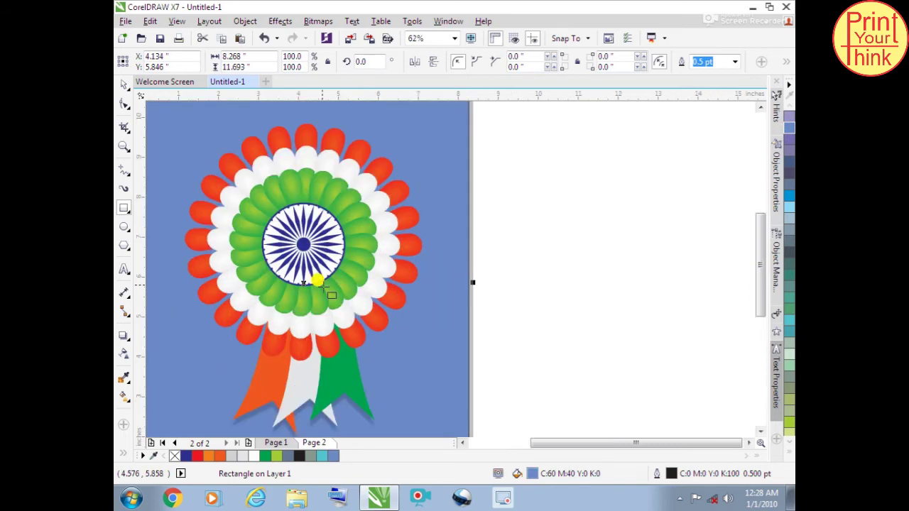
scroll(345, 264, down, 1)
scroll(345, 264, up, 1)
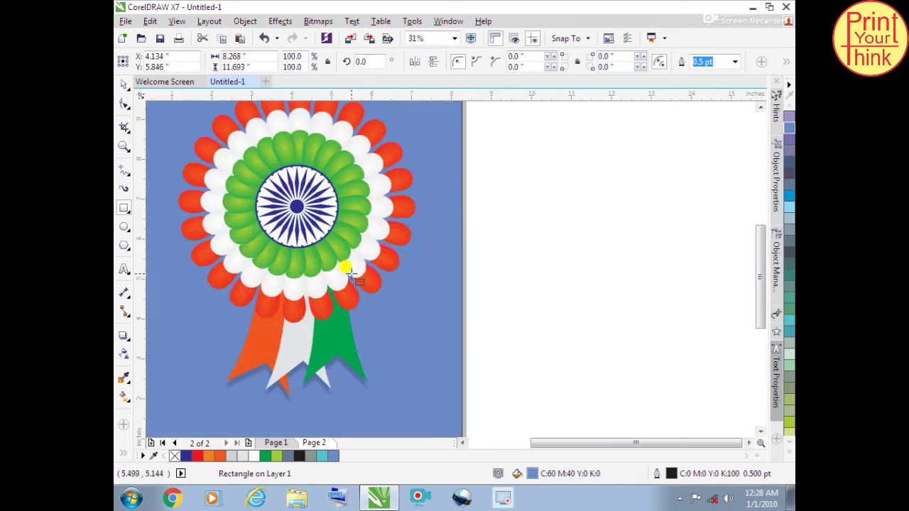
scroll(398, 296, down, 2)
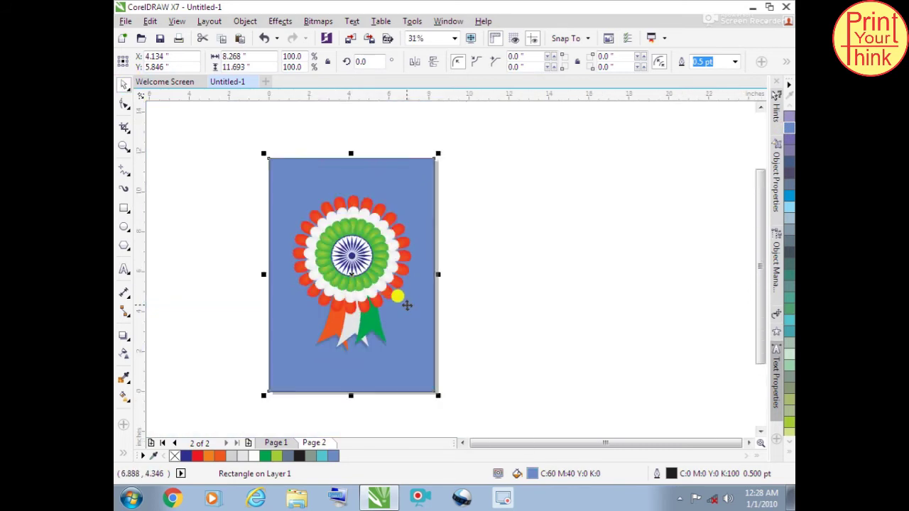
scroll(393, 299, up, 1)
scroll(393, 300, up, 1)
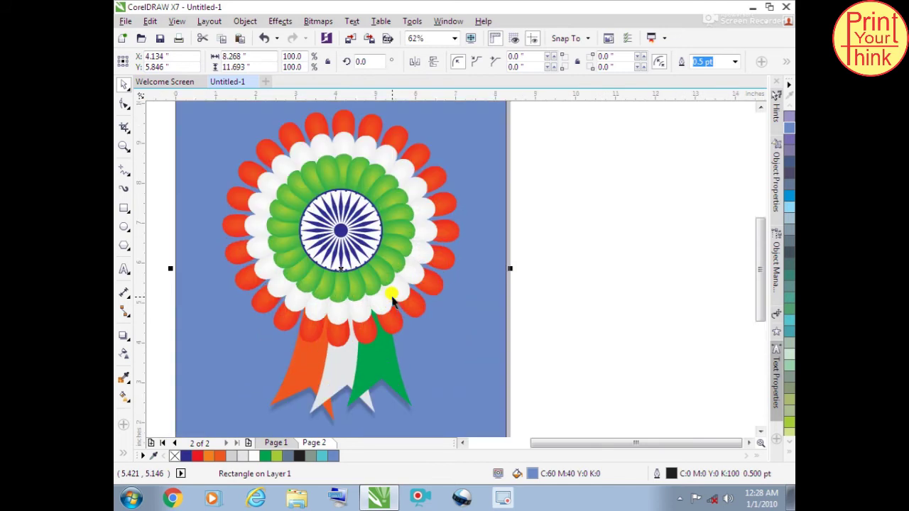
click(582, 187)
scroll(582, 187, down, 1)
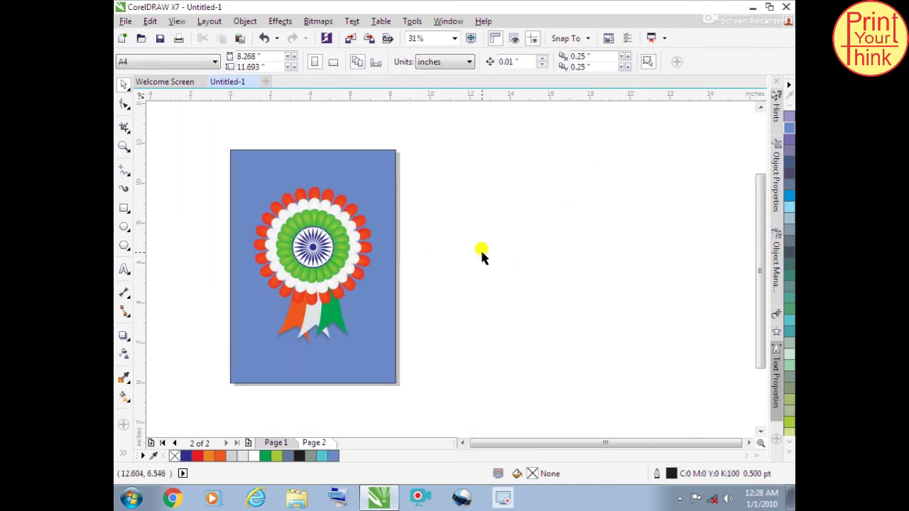
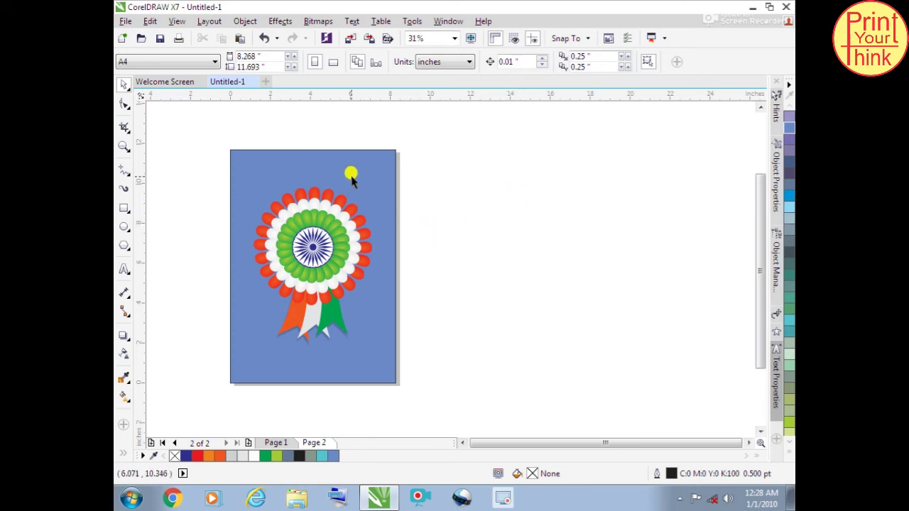
- Switch the page to landscape and clear it by moving the blue rectangle off its right side and the badge off its left
click(333, 62)
drag(351, 168, 606, 158)
click(344, 226)
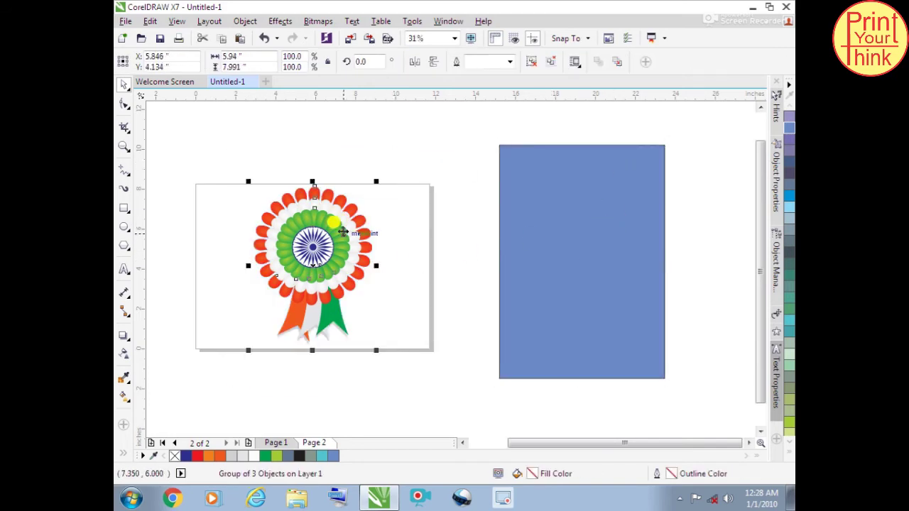
drag(335, 222, 349, 284)
key(Escape)
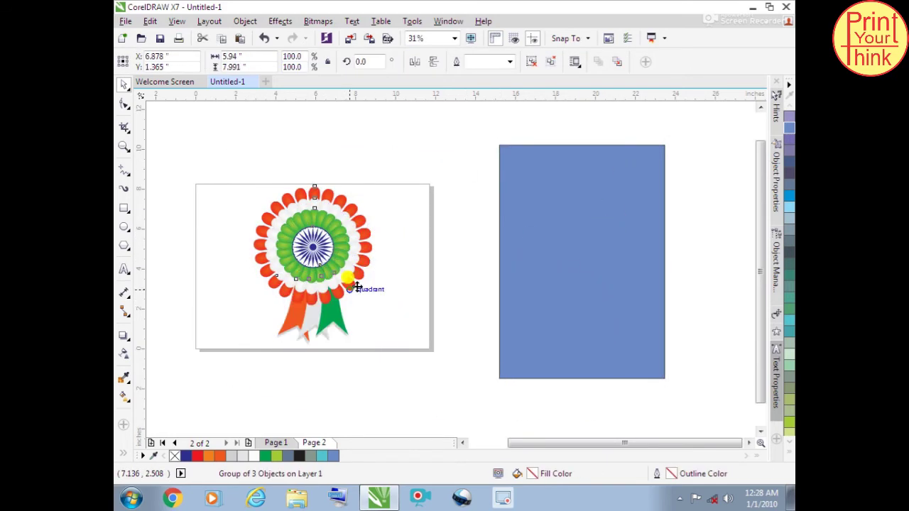
scroll(345, 270, down, 3)
scroll(345, 270, up, 3)
drag(506, 253, 284, 203)
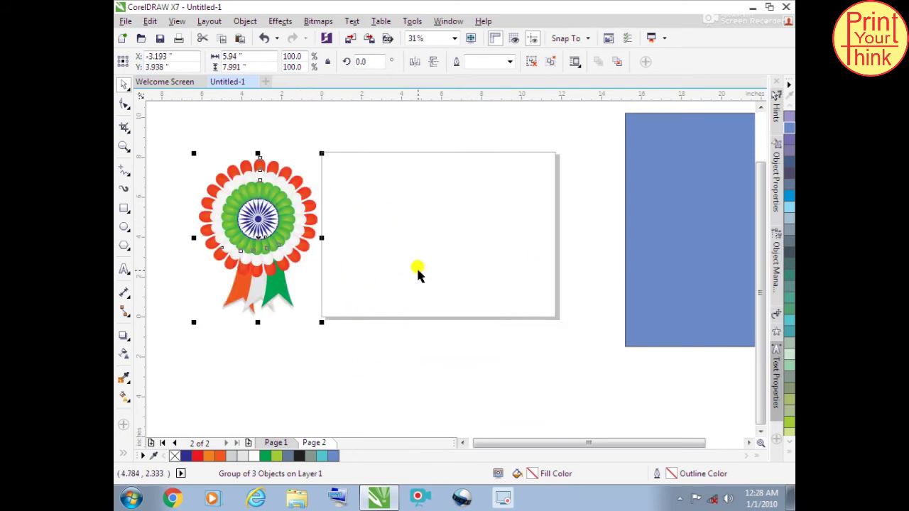
- Delete the blue rectangle and add a new unfilled rectangle matching the 11.693 by 8.268 inch landscape page
click(621, 201)
click(650, 199)
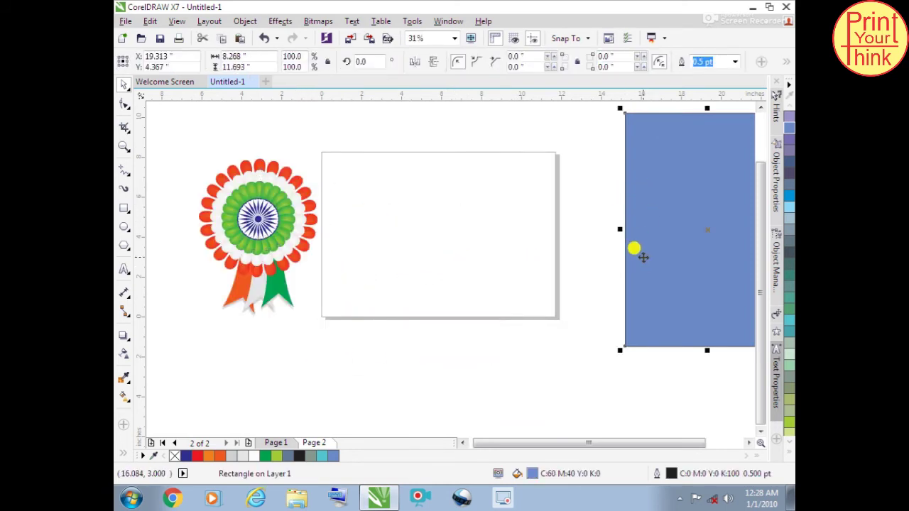
key(Delete)
double_click(126, 208)
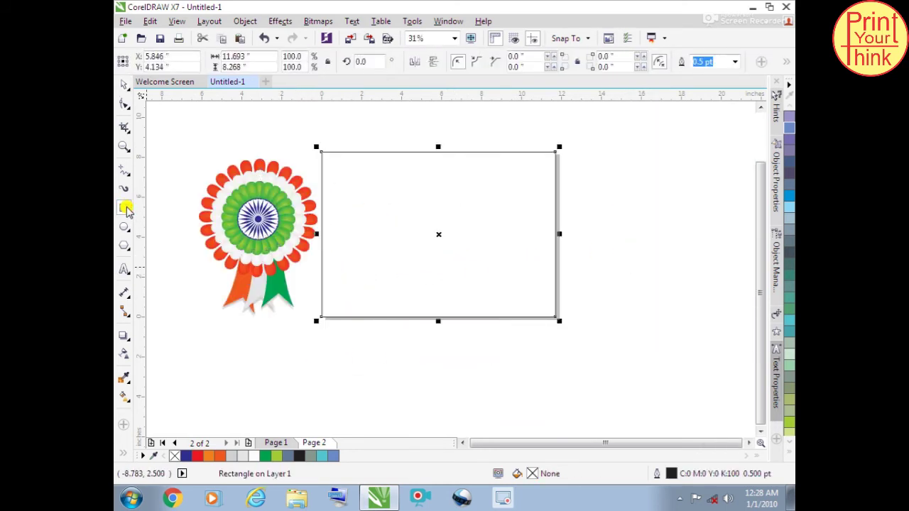
click(142, 91)
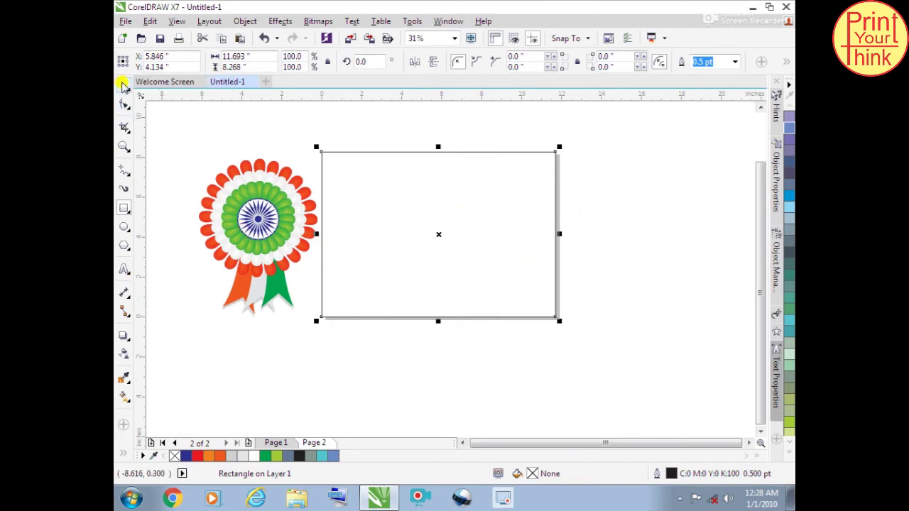
click(196, 351)
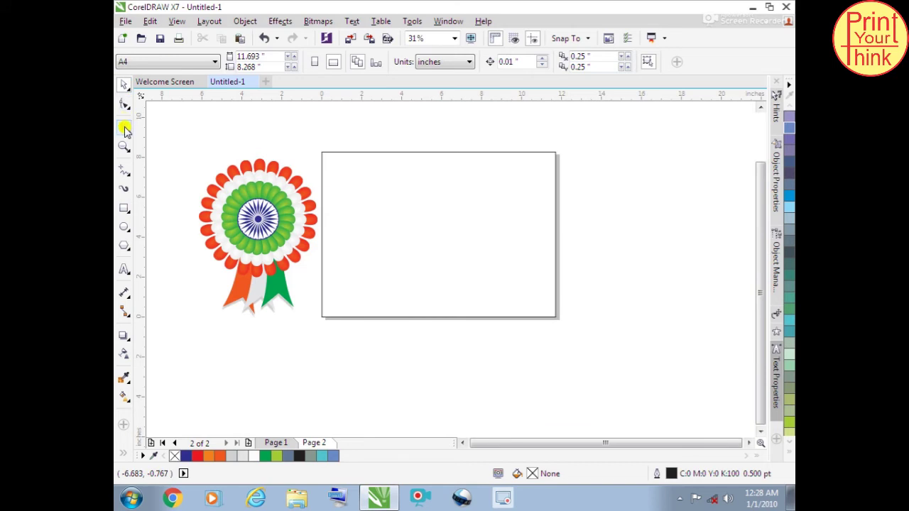
- Draw a slanted straight line about 6.23 by 9.83 inches across the page, from above its upper edge to below its lower edge
click(125, 175)
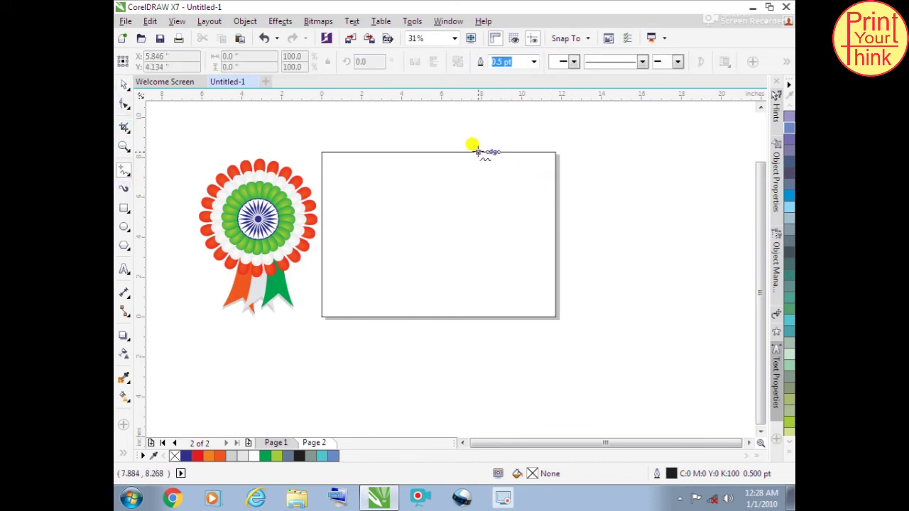
click(490, 146)
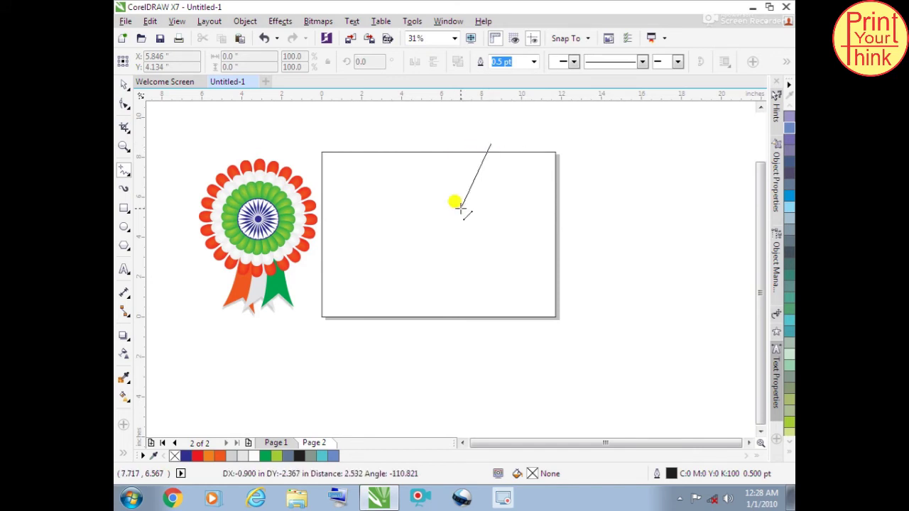
click(365, 340)
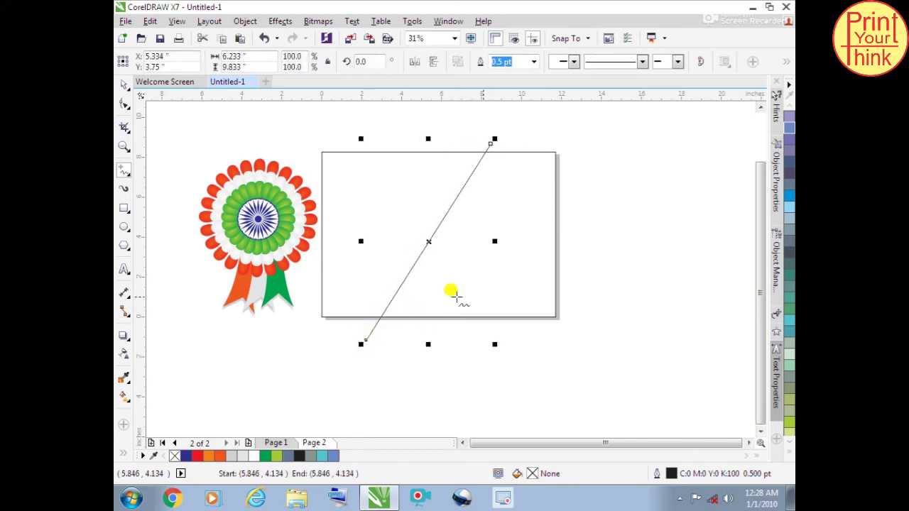
- Convert the slanted line to a curve and bend it into an S-shape about 6.91 inches wide and 9.83 inches high
click(123, 104)
right_click(449, 211)
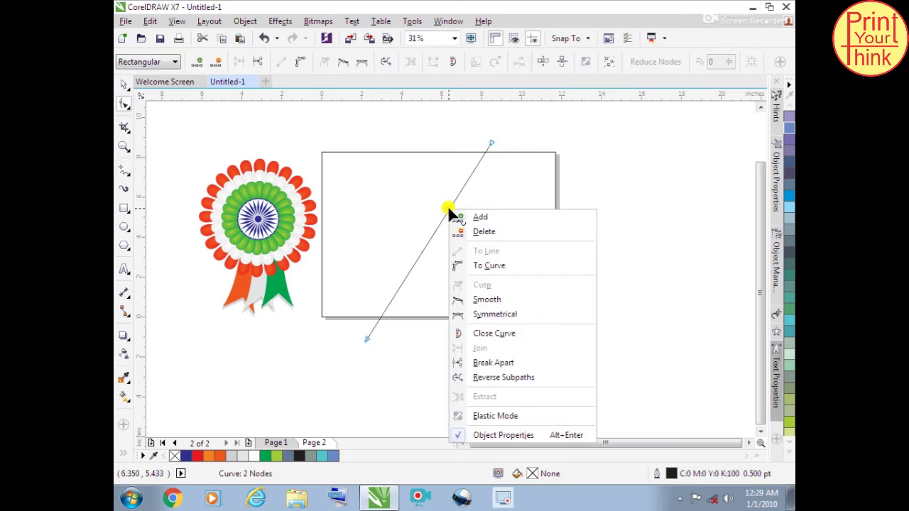
click(460, 266)
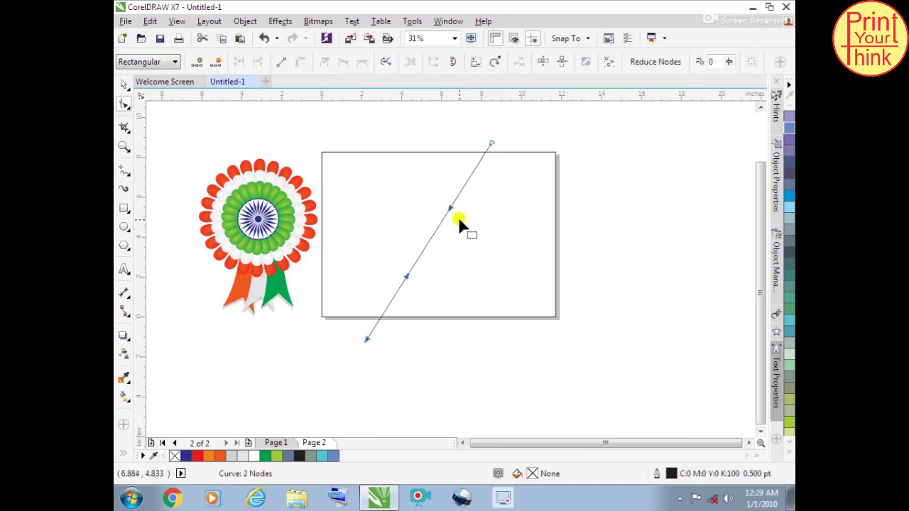
drag(449, 207, 539, 226)
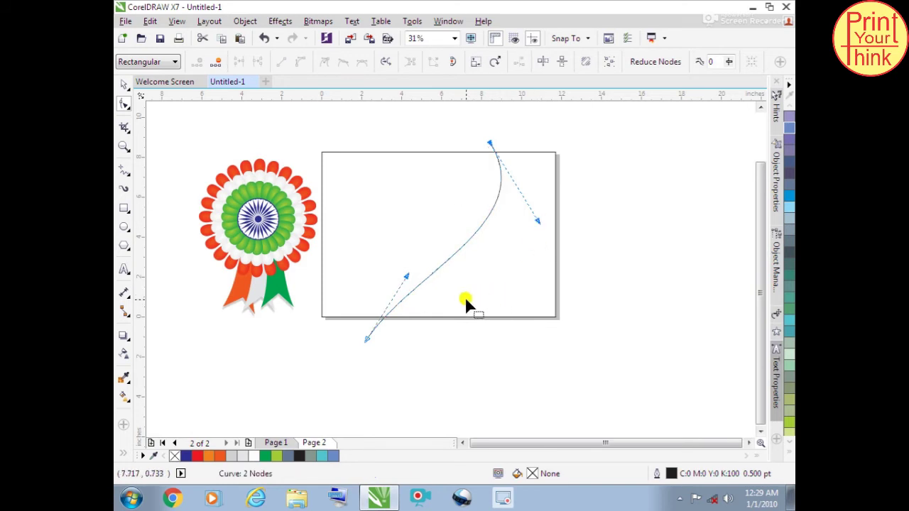
drag(407, 279, 362, 258)
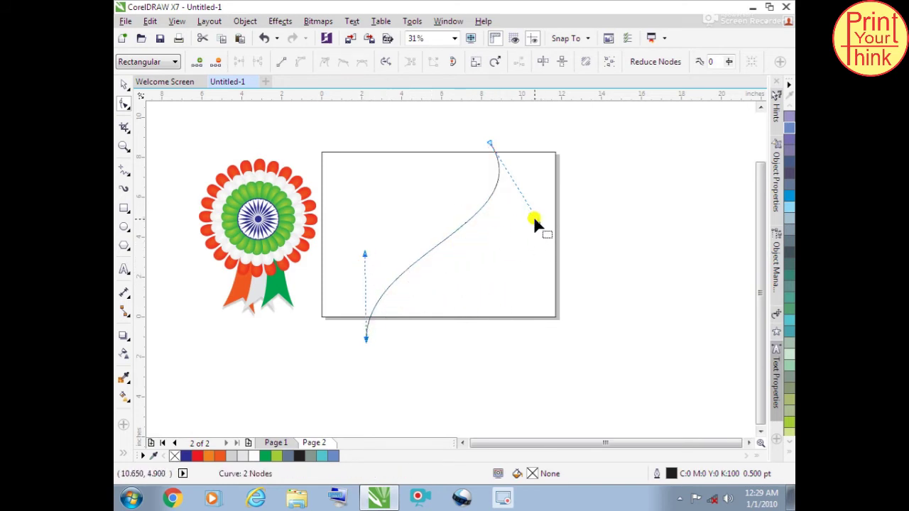
drag(535, 220, 555, 225)
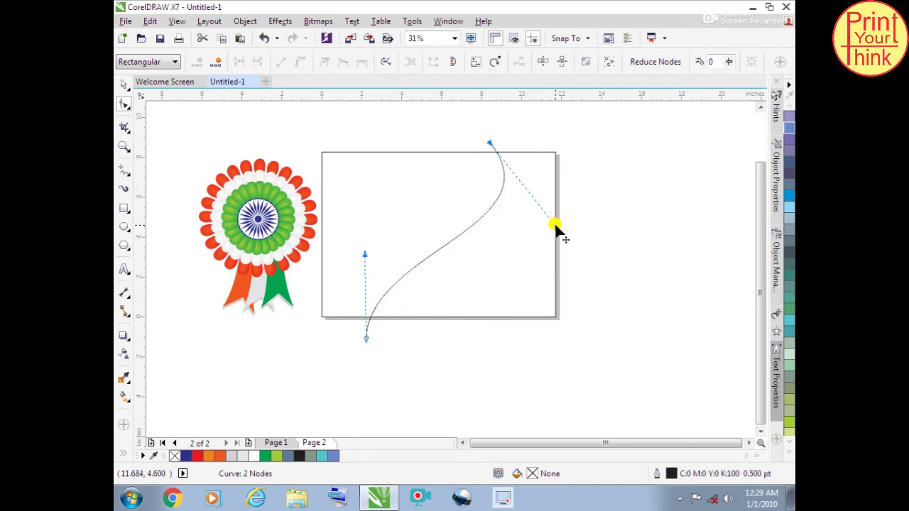
click(123, 86)
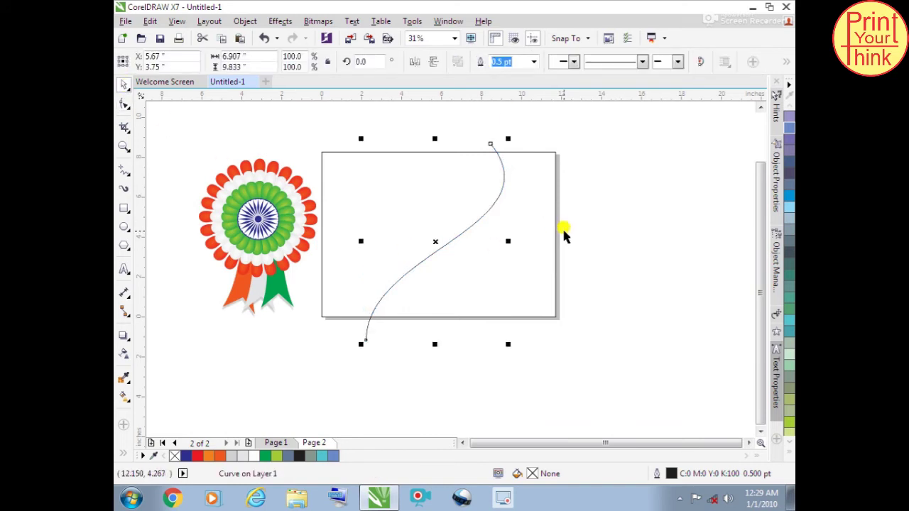
- Create three copies of the S-shaped curve, each offset about 1.38 inches right and 0.28 inch down from the previous one
drag(437, 240, 462, 248)
right_click(462, 248)
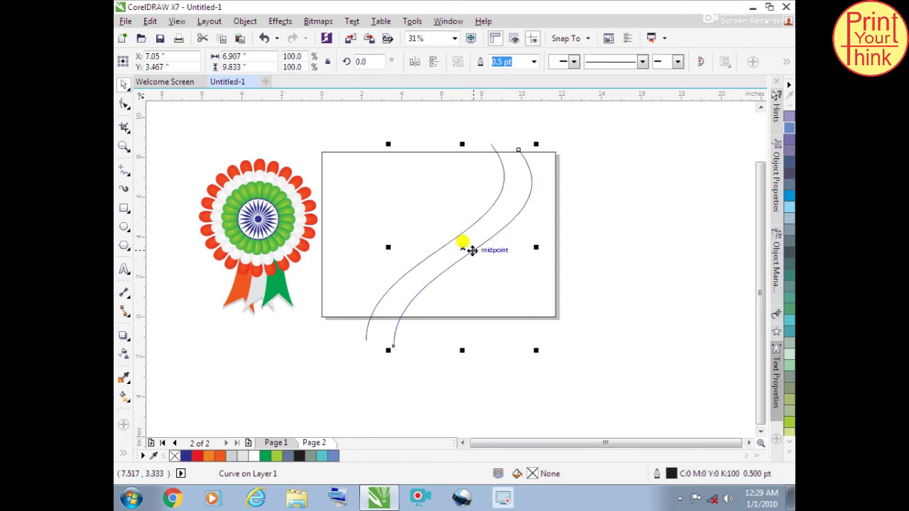
key(ctrl+r)
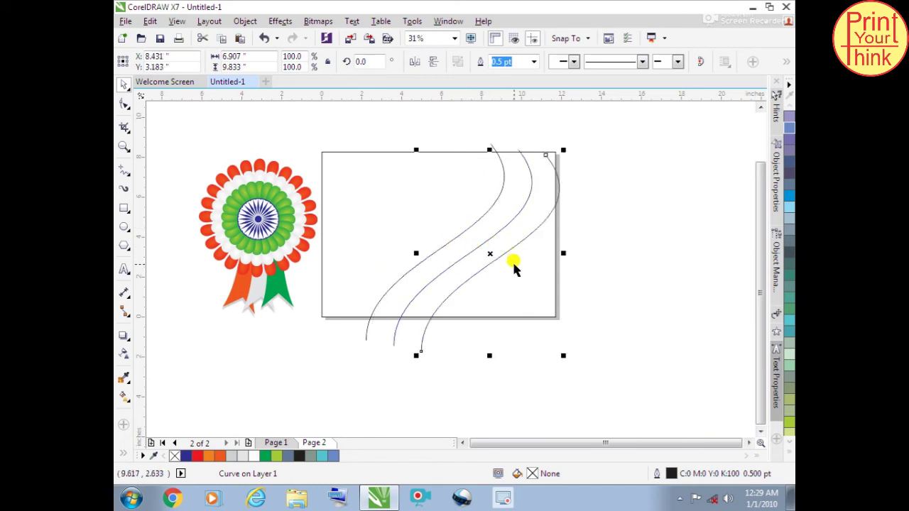
key(ctrl+r)
click(629, 132)
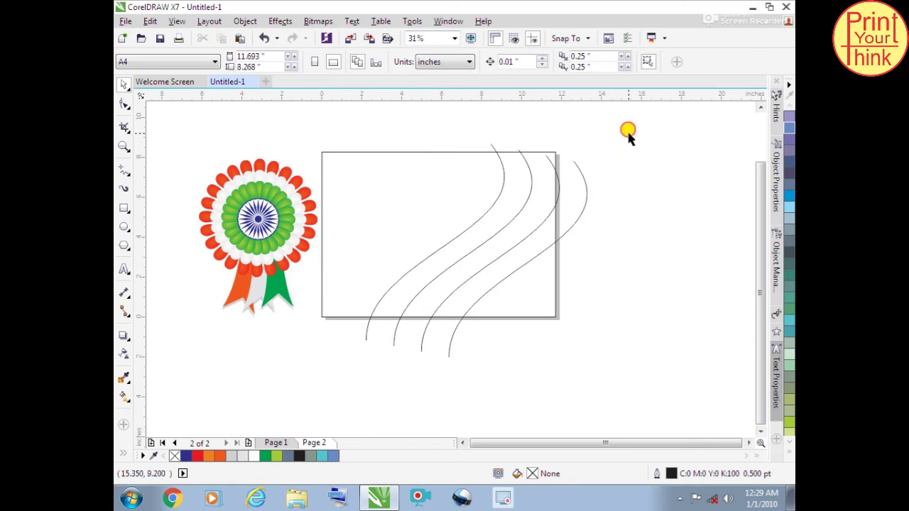
- Skew all four S-curves horizontally so their upper ends lean further right, and rotate them clockwise to about 353.17 degrees
drag(630, 132, 343, 401)
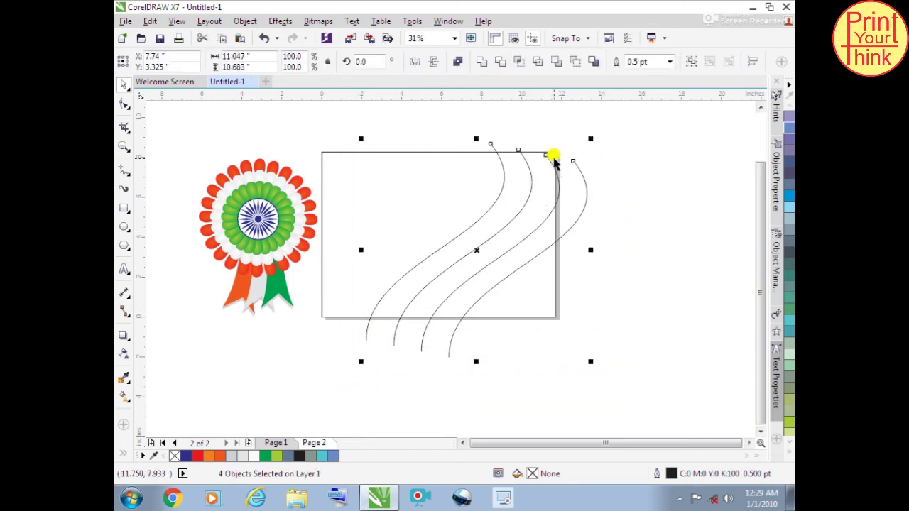
click(489, 145)
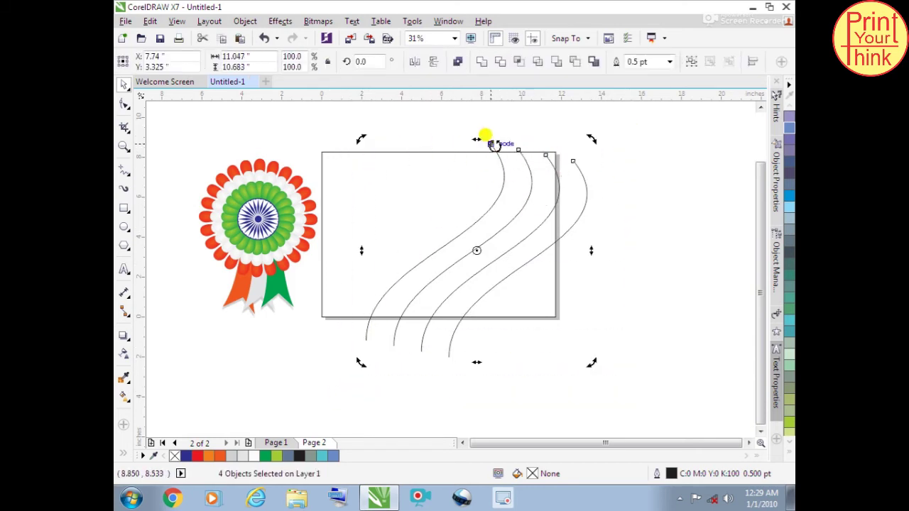
drag(478, 140, 502, 140)
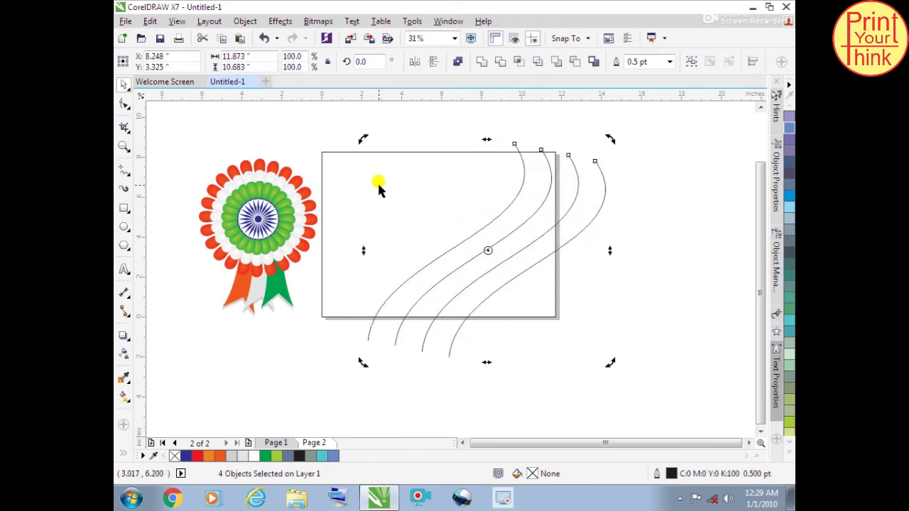
drag(364, 364, 357, 348)
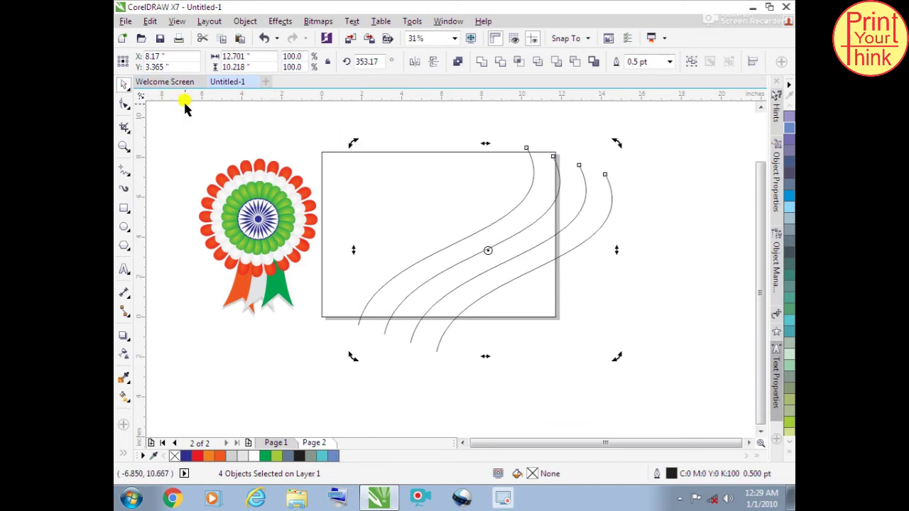
- Reposition the four curves together, centred at about X 8.49 and Y 3.41 inches, so they cross the page's right and lower edges
click(524, 177)
drag(678, 132, 347, 361)
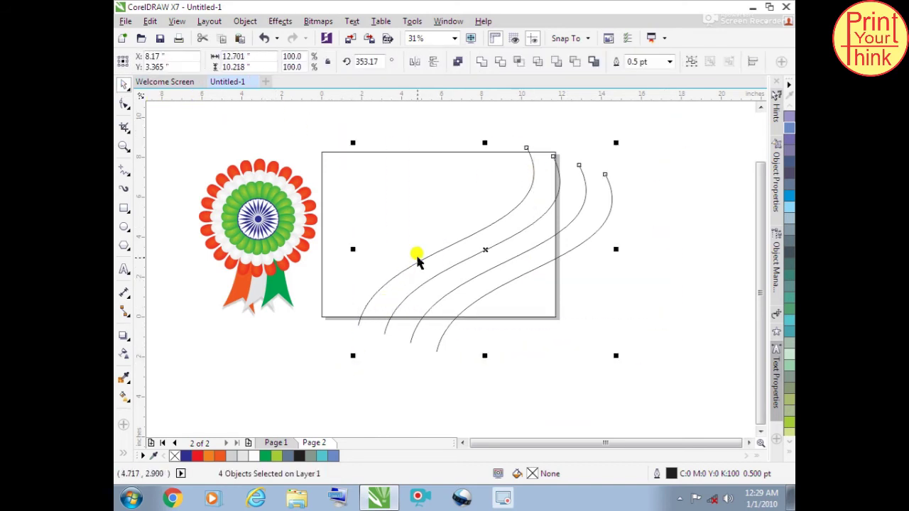
drag(420, 246, 416, 242)
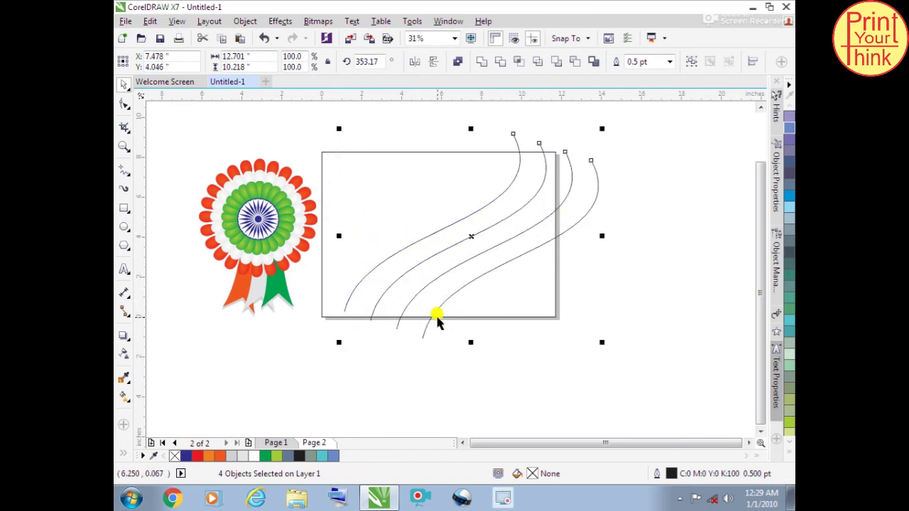
drag(365, 280, 395, 284)
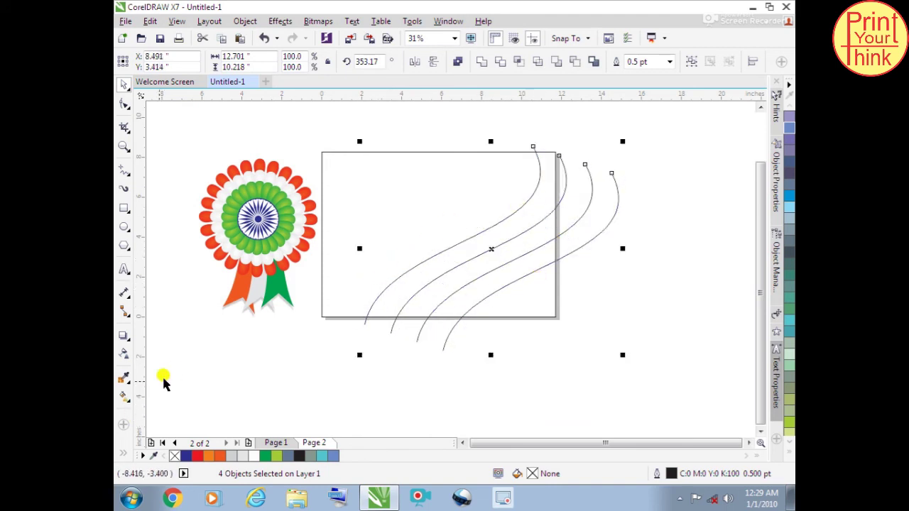
click(161, 410)
- Use Smart Fill to create three filled shapes from the bands between the four curves inside the page rectangle
click(122, 455)
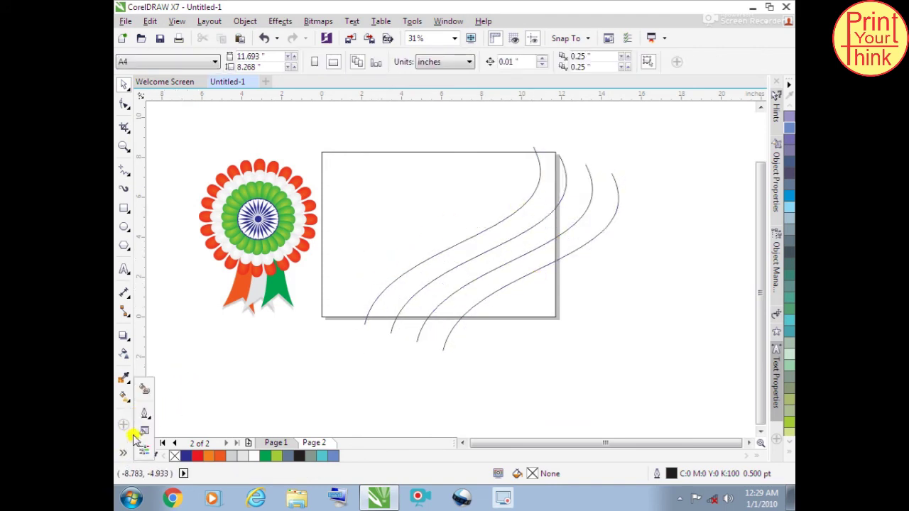
click(143, 390)
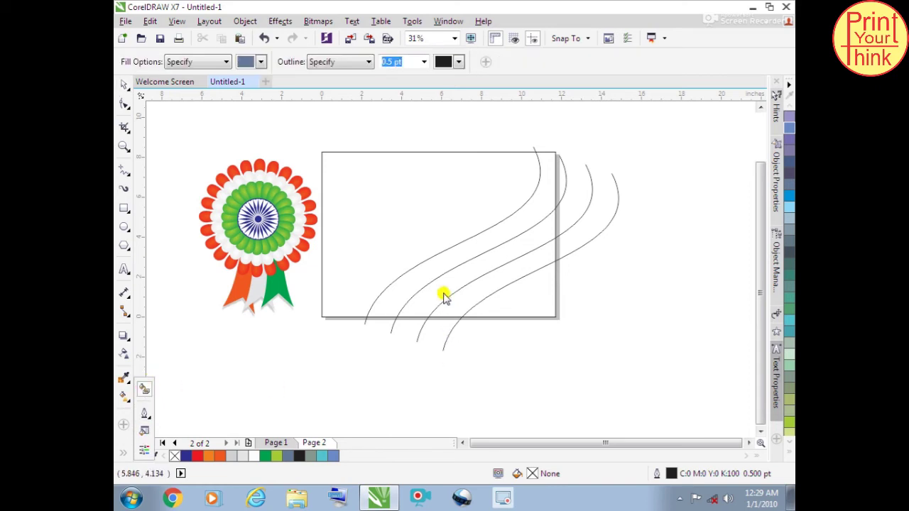
click(412, 269)
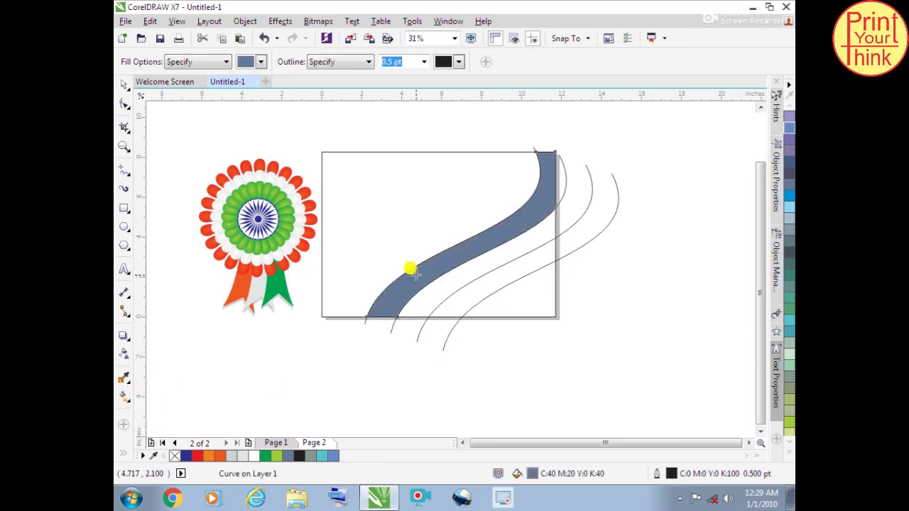
click(460, 270)
click(488, 275)
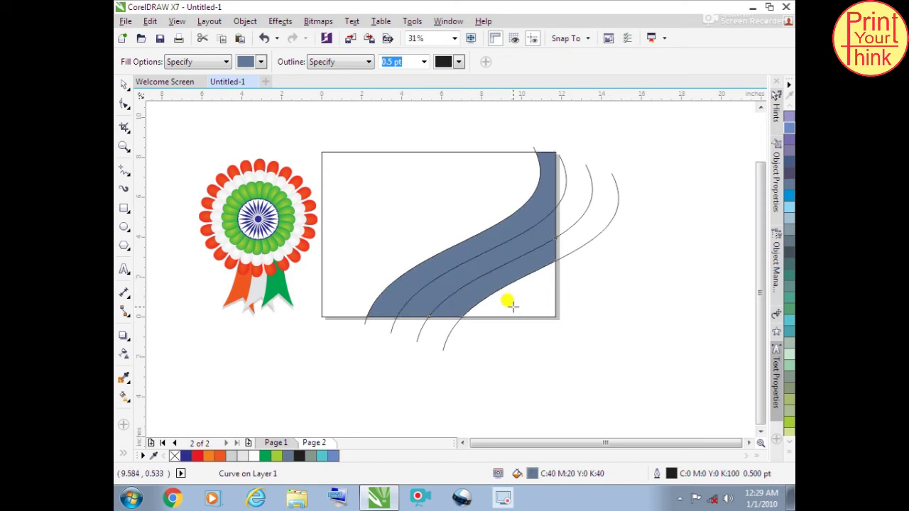
- Recolour the three wavy bands orange, 10% Black and green, from the uppermost to the lowest
click(123, 85)
click(473, 376)
click(466, 242)
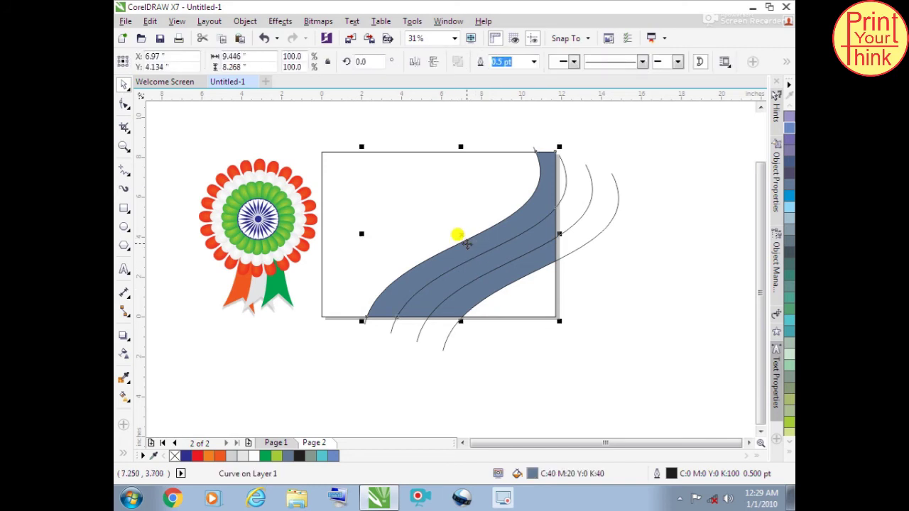
click(223, 458)
click(490, 252)
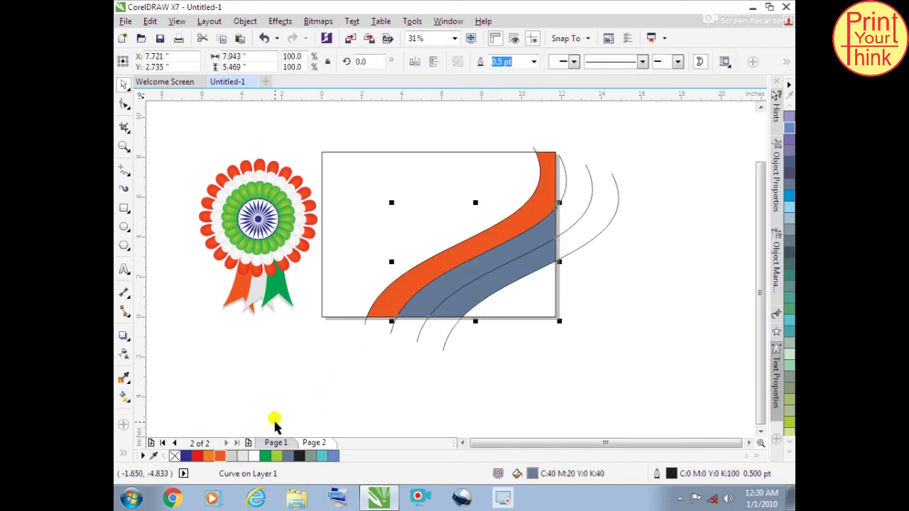
click(242, 457)
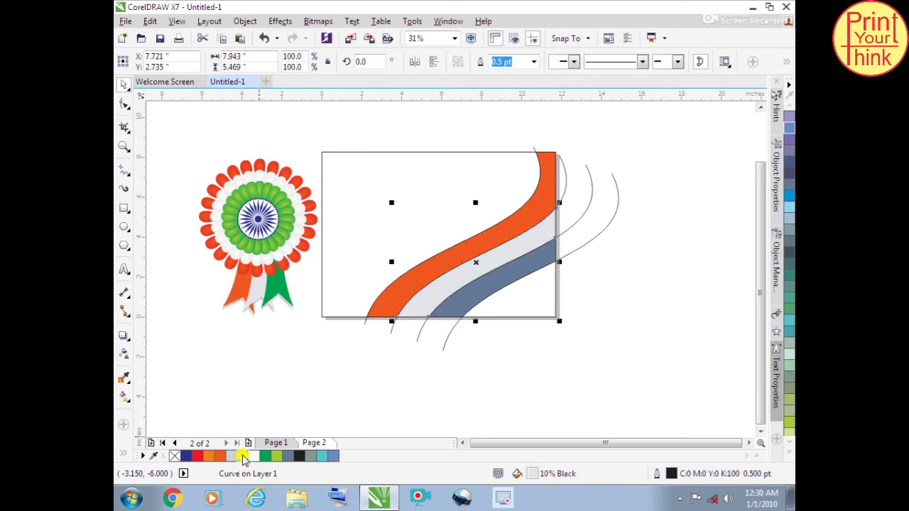
click(502, 282)
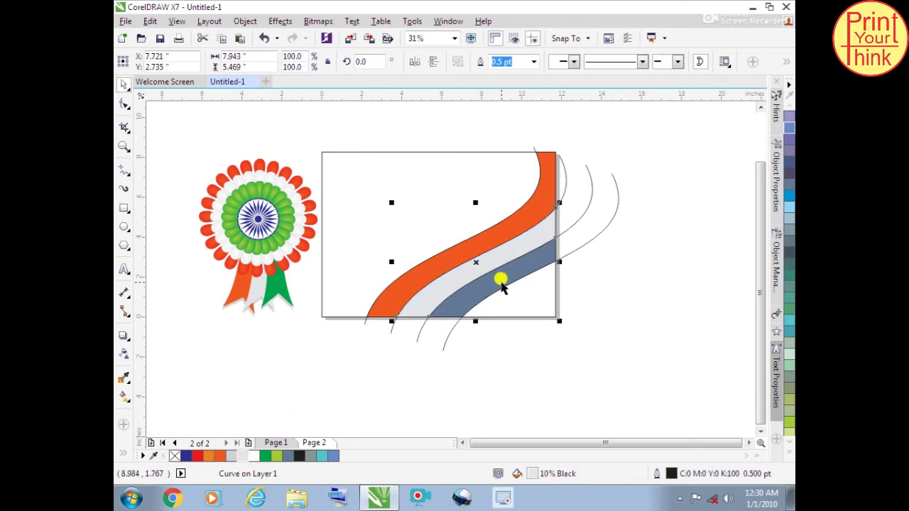
click(264, 457)
click(589, 308)
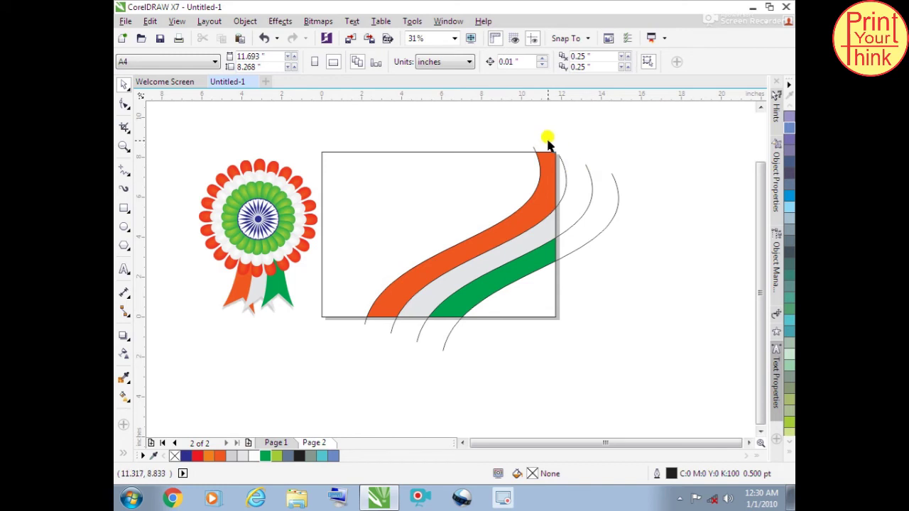
- Delete the four S-shaped guide curves, leaving only the coloured bands and the page rectangle
drag(538, 130, 652, 301)
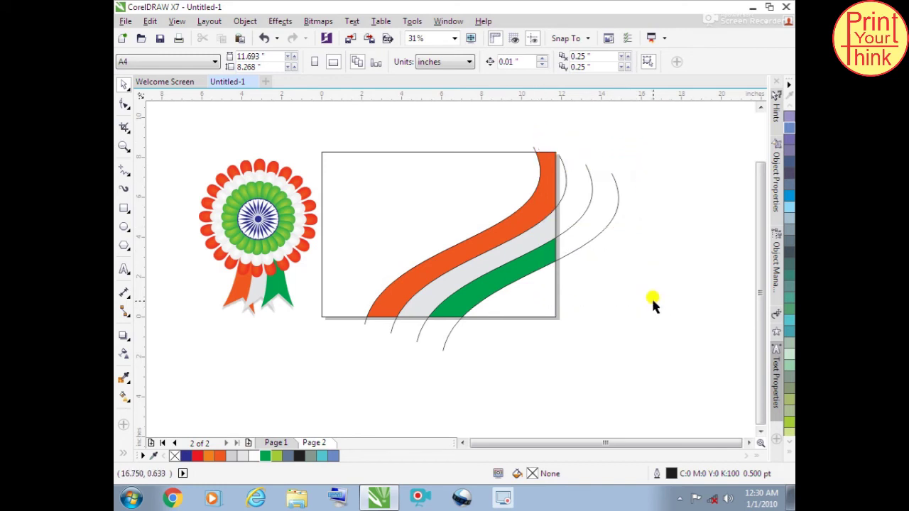
click(592, 183)
drag(592, 184, 566, 176)
click(397, 353)
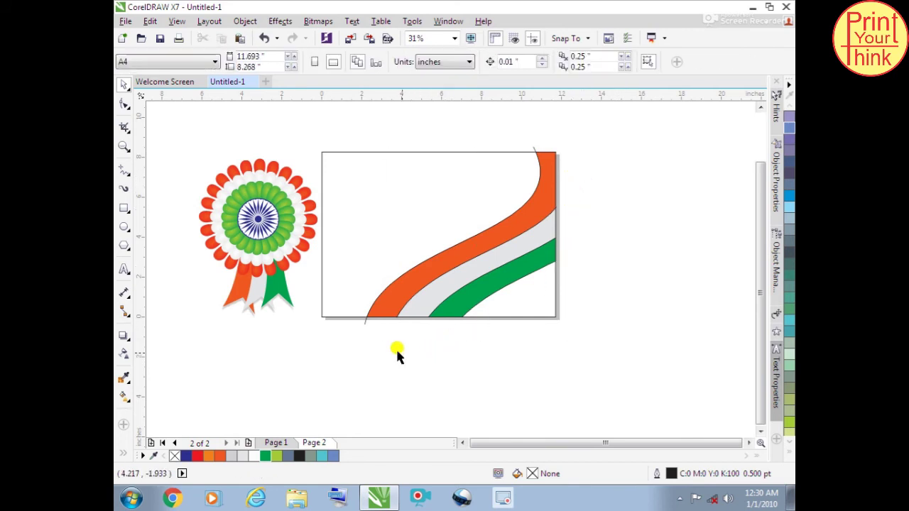
click(364, 328)
key(Delete)
- Remove the outlines from the orange, light grey and green bands
drag(348, 139, 600, 409)
scroll(462, 274, up, 4)
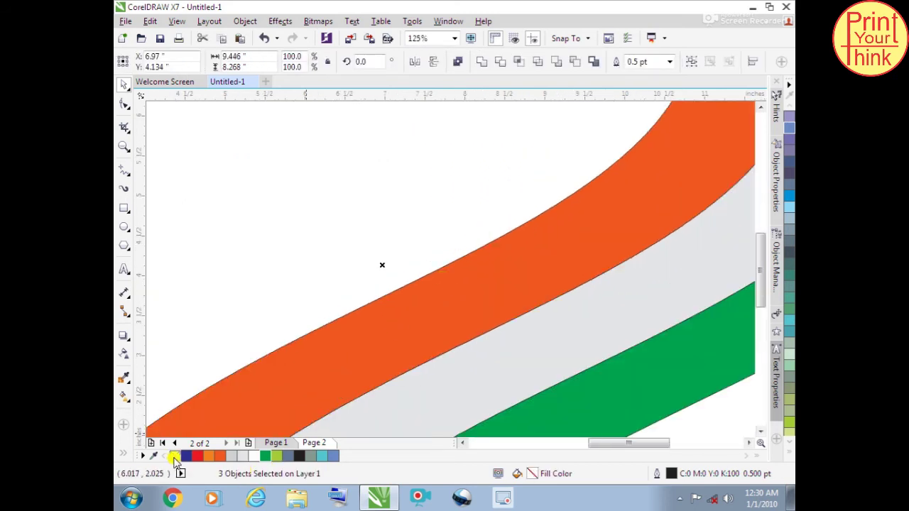
right_click(175, 456)
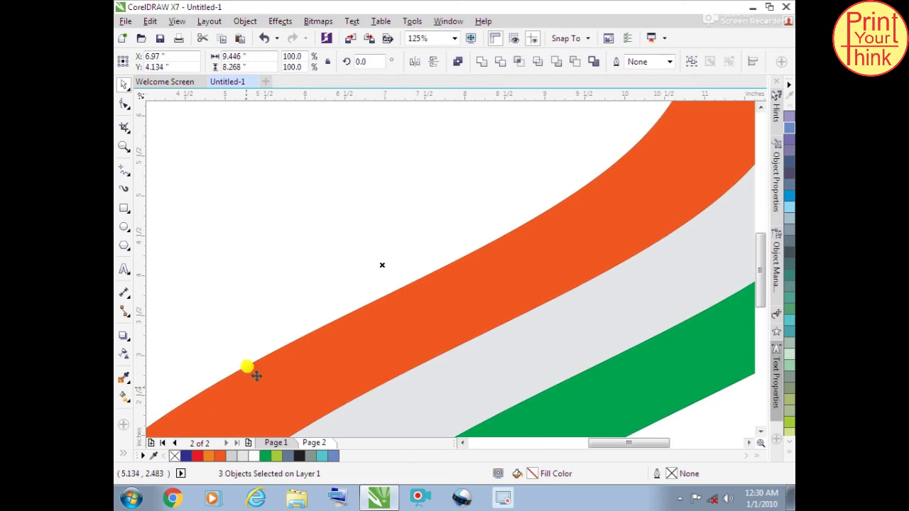
scroll(300, 304, down, 4)
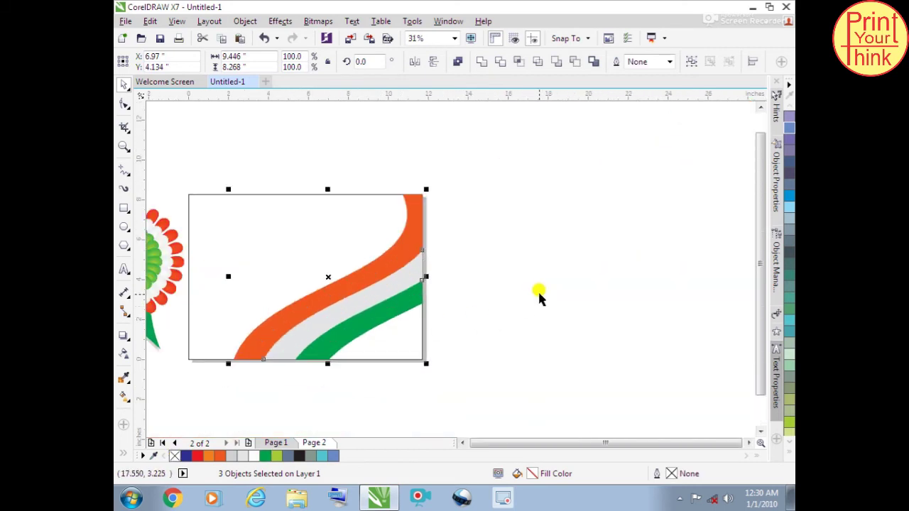
- Add a black drop shadow to the three bands together, offset about 0.11 inch right and 0.21 inch down
click(123, 338)
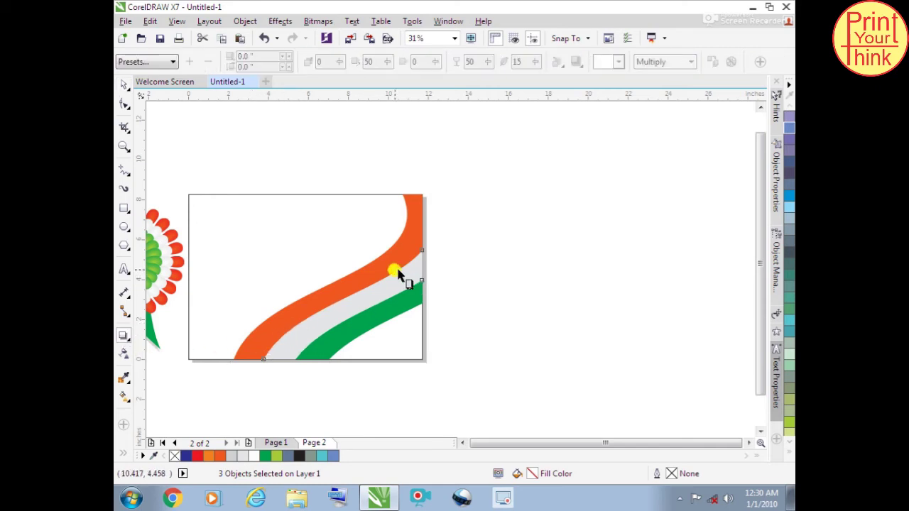
drag(326, 277, 374, 363)
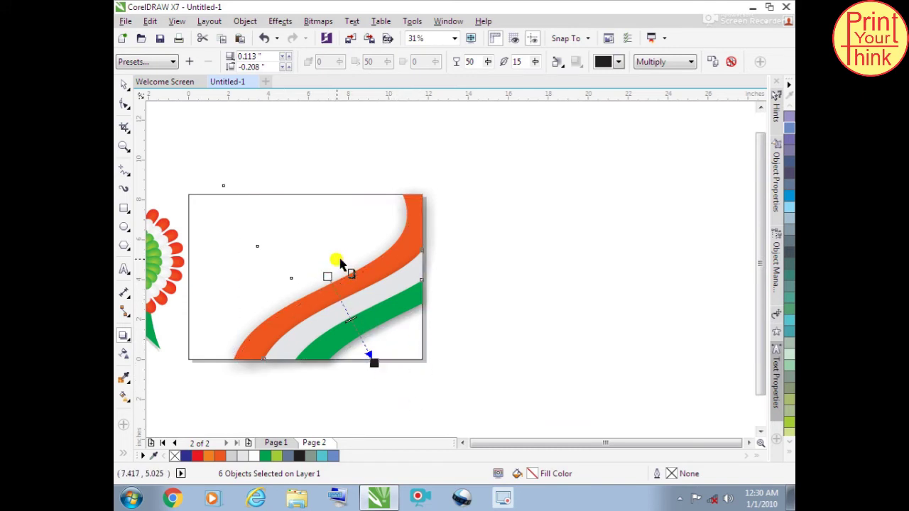
scroll(263, 330, up, 1)
scroll(436, 263, down, 1)
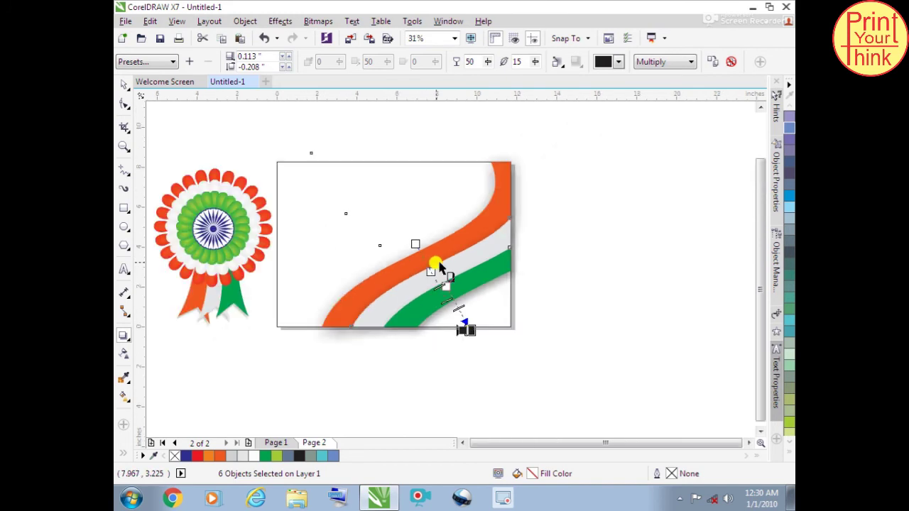
click(123, 85)
click(572, 151)
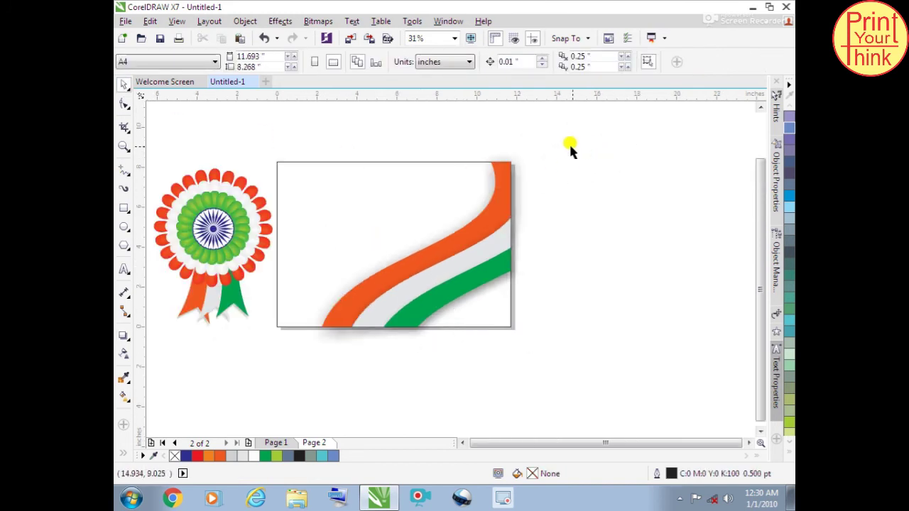
- Fill the page-sized rectangle behind the bands with blue C100 M20 Y0 K0
click(382, 203)
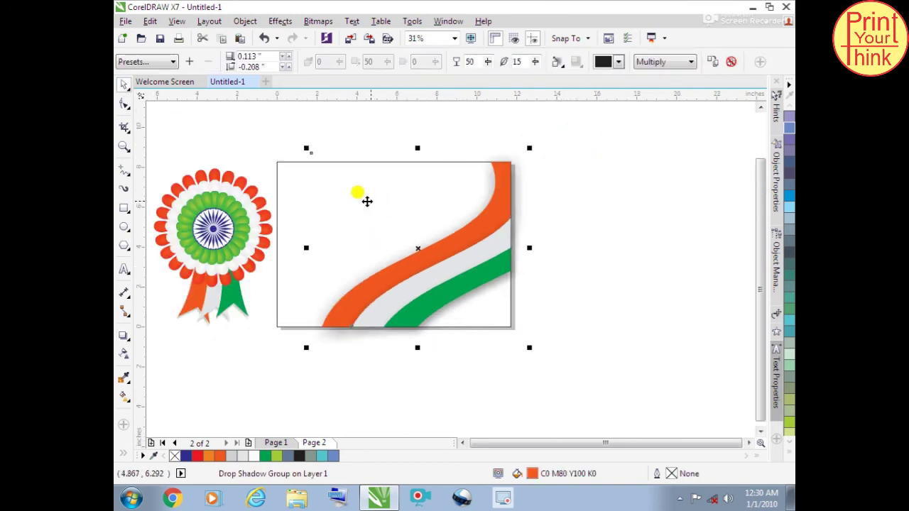
click(287, 178)
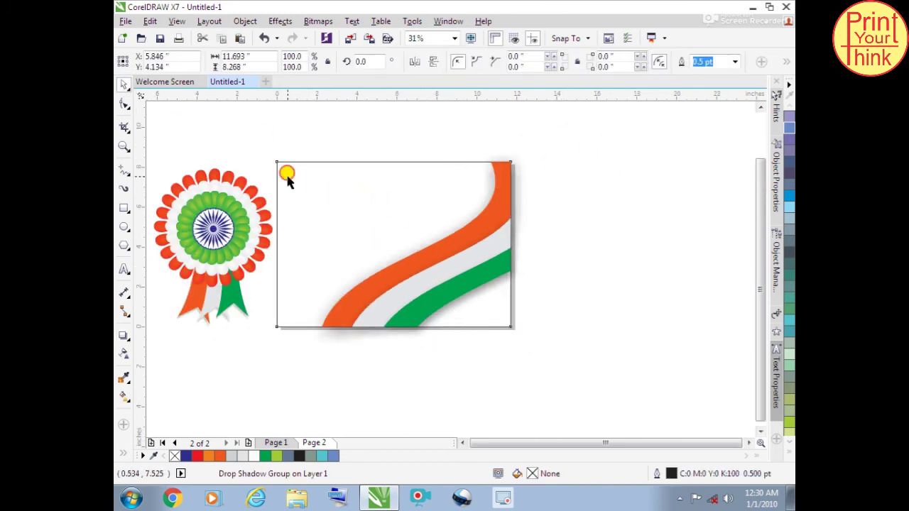
click(787, 198)
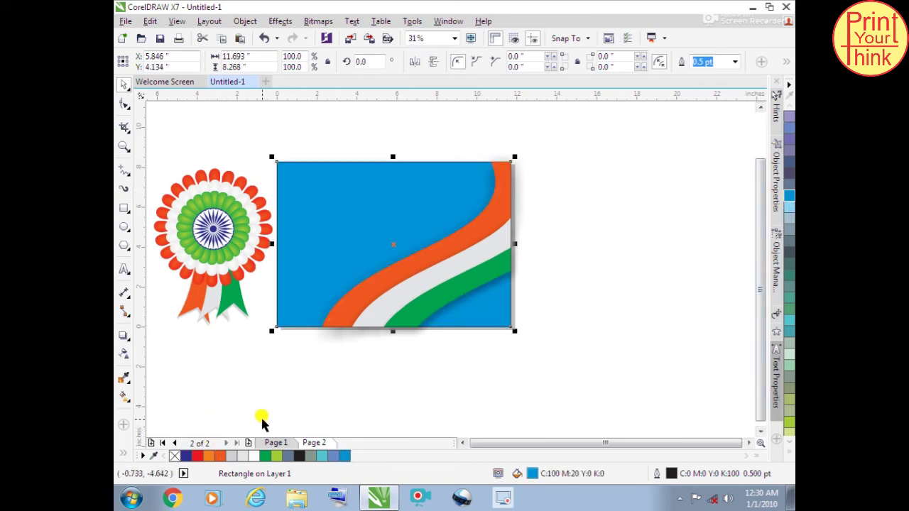
- Change the rectangle's fill to a white-to-blue elliptical fountain fill with its white centre in the rectangle's upper-left area
key(g)
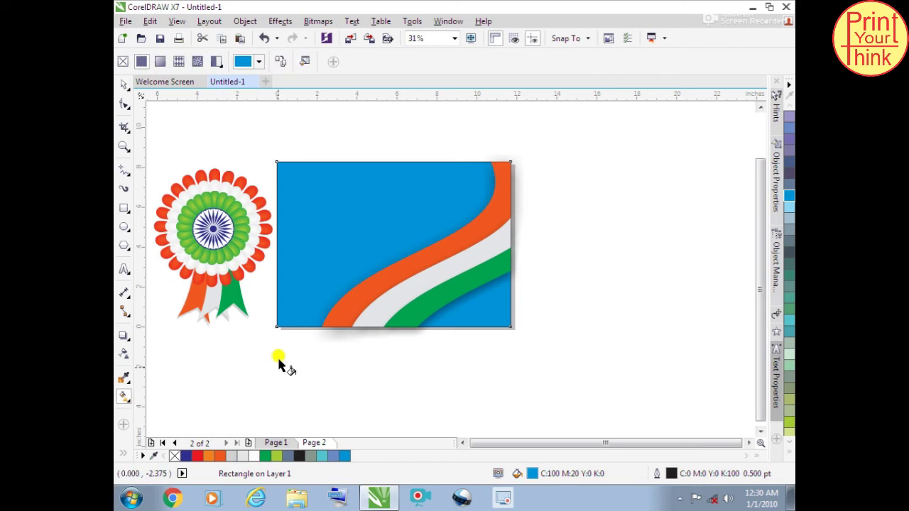
click(160, 62)
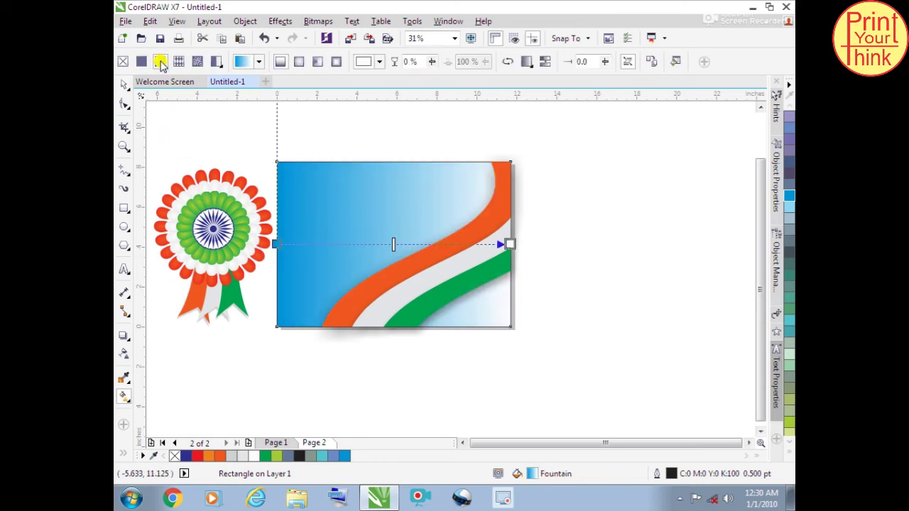
click(300, 63)
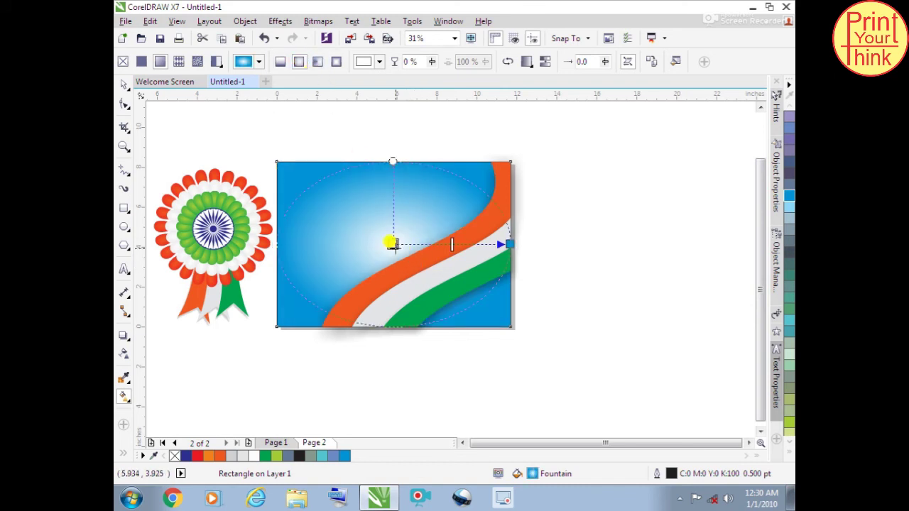
drag(393, 242, 324, 208)
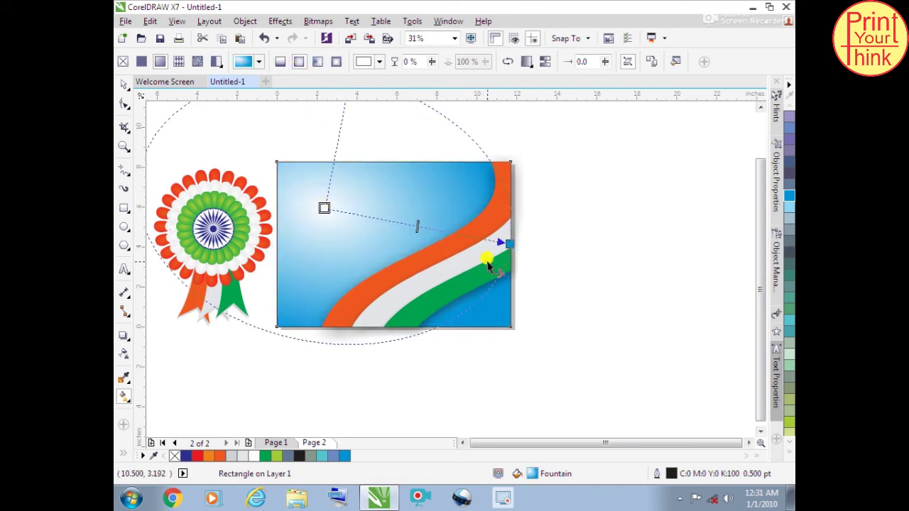
- Extend the rectangle's elliptical fountain fill by moving its blue end point beyond the lower-right corner
drag(504, 239, 532, 315)
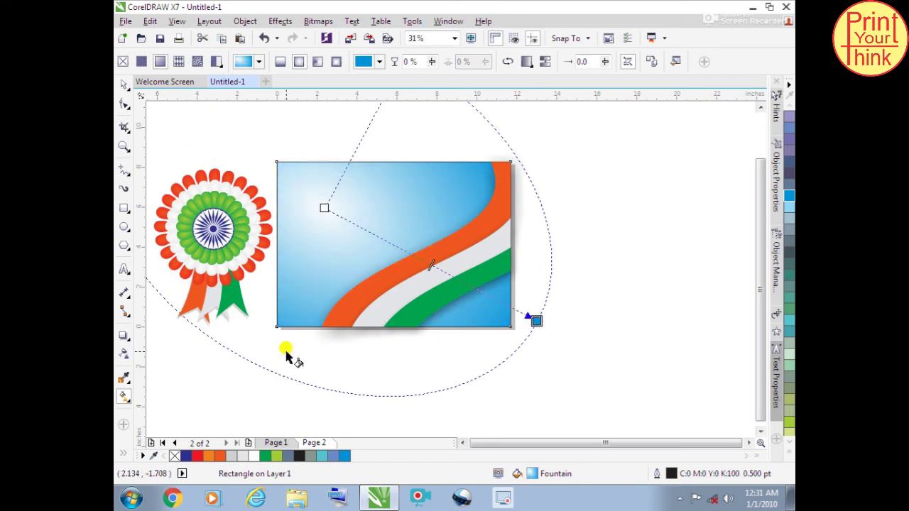
click(124, 86)
key(Escape)
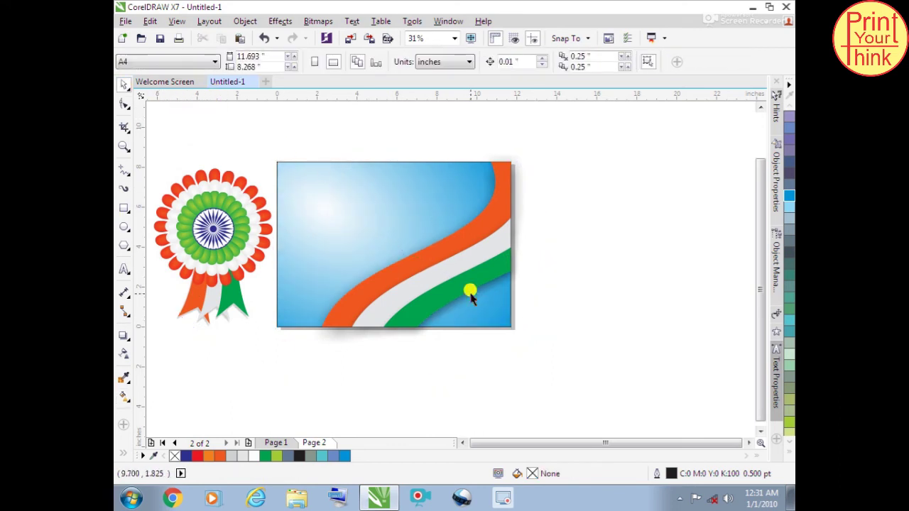
- Try to PowerClip the orange band alone inside the blue gradient rectangle, and undo it
click(186, 186)
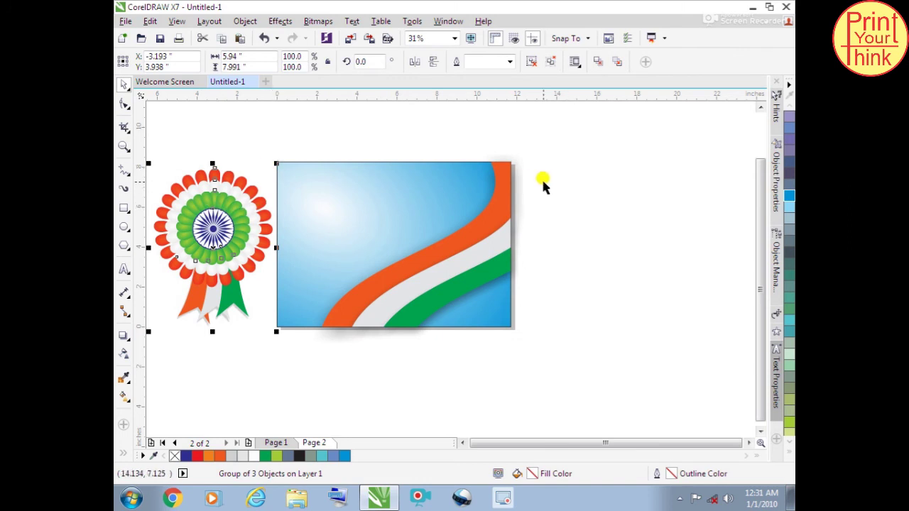
click(501, 184)
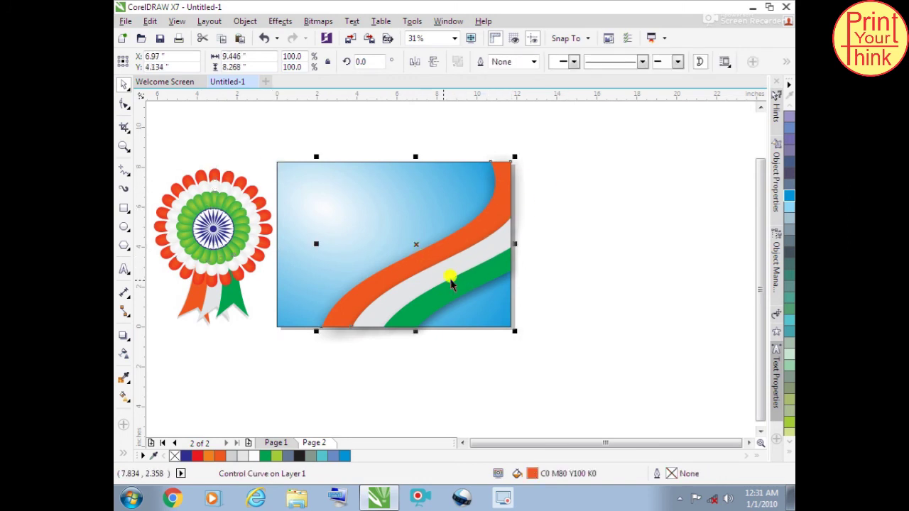
click(245, 21)
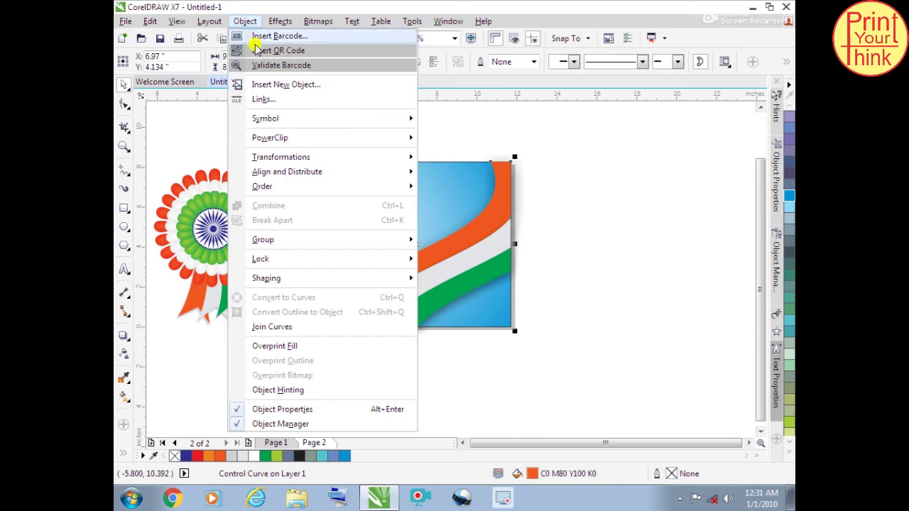
mouse_move(267, 137)
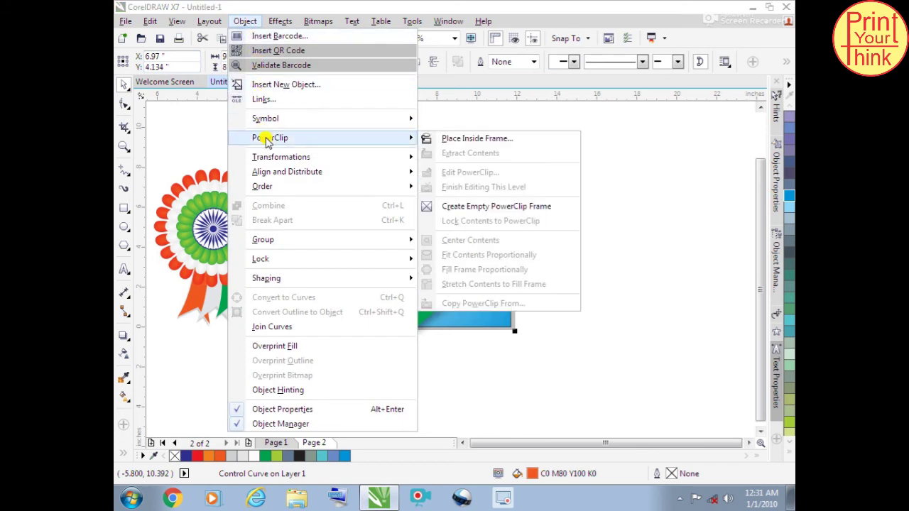
click(444, 138)
click(369, 186)
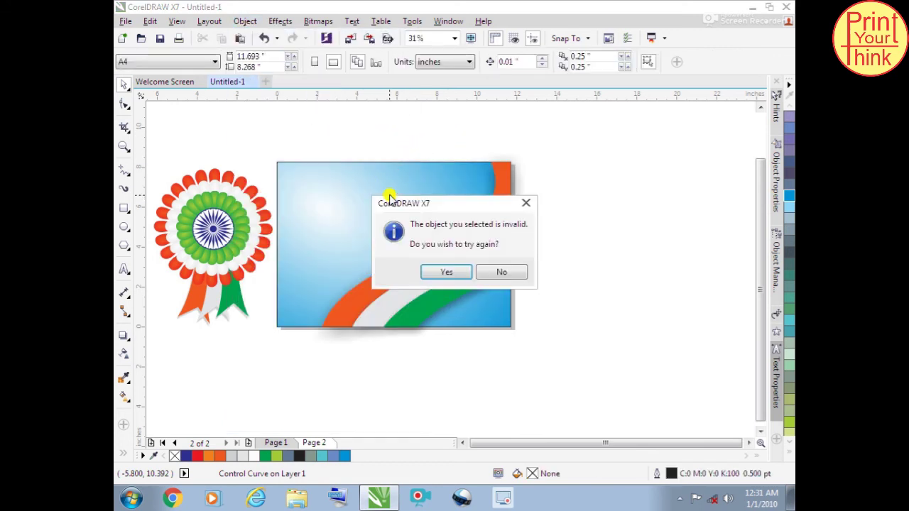
click(429, 267)
click(489, 315)
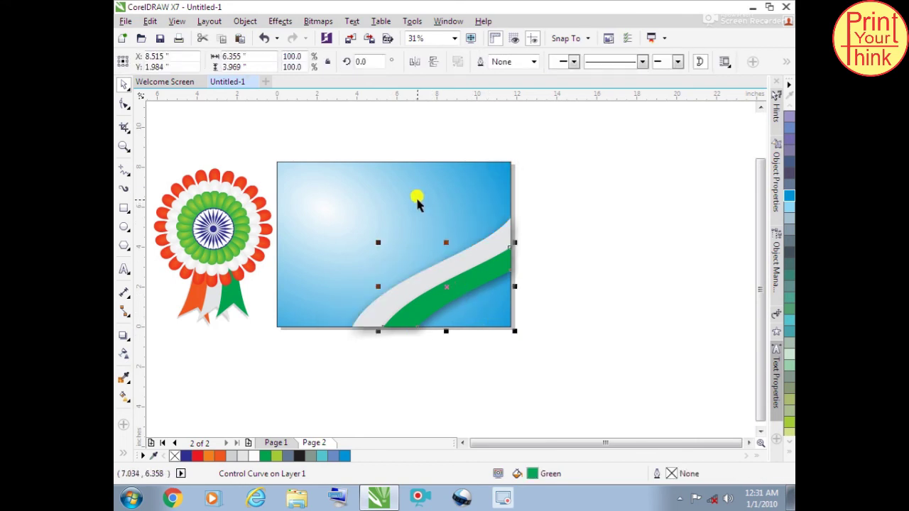
key(ctrl+z)
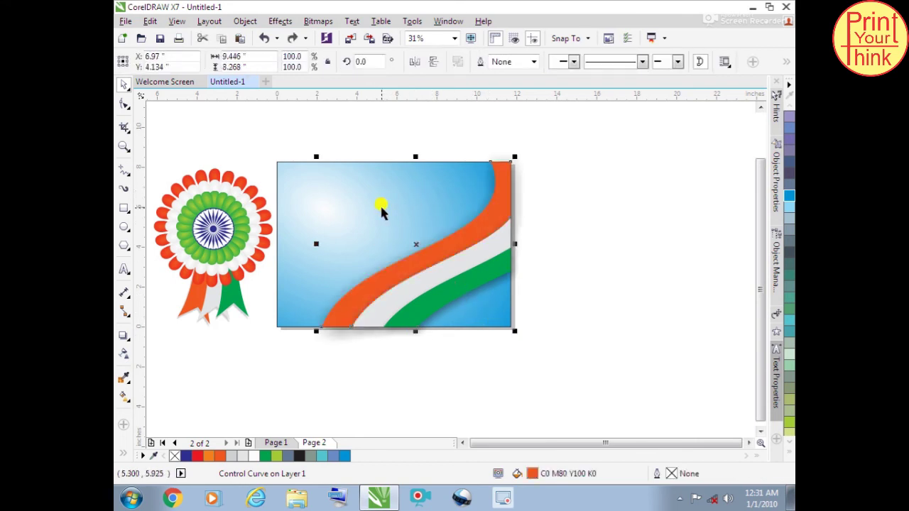
- Group the three shadowed bands and place the group inside the blue gradient rectangle as a PowerClip
drag(276, 129, 525, 362)
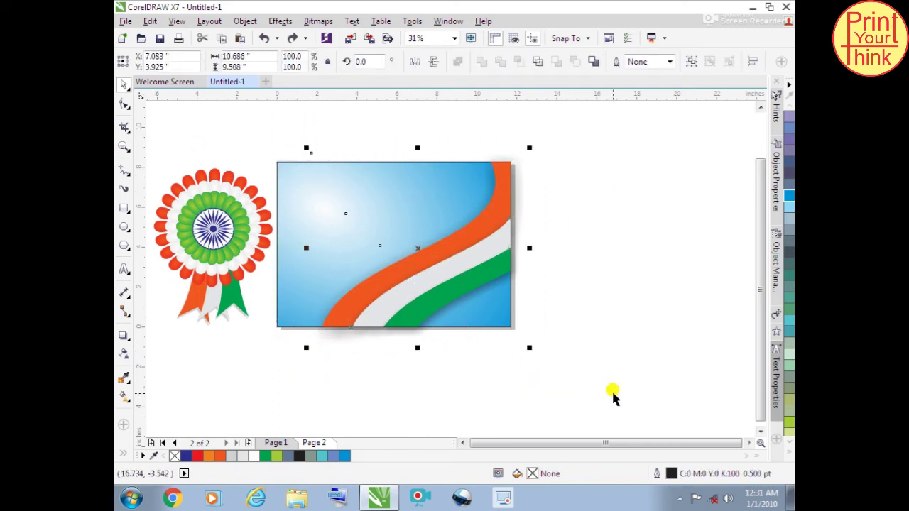
key(ctrl+g)
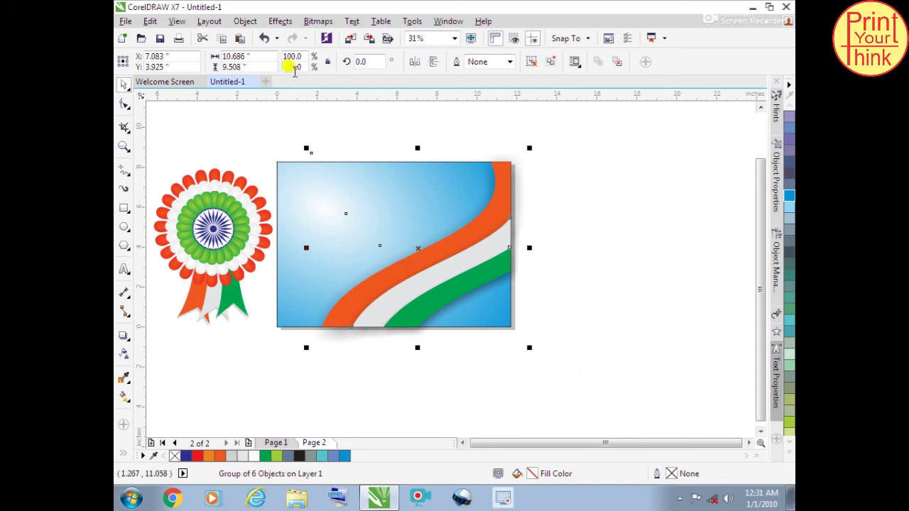
click(258, 23)
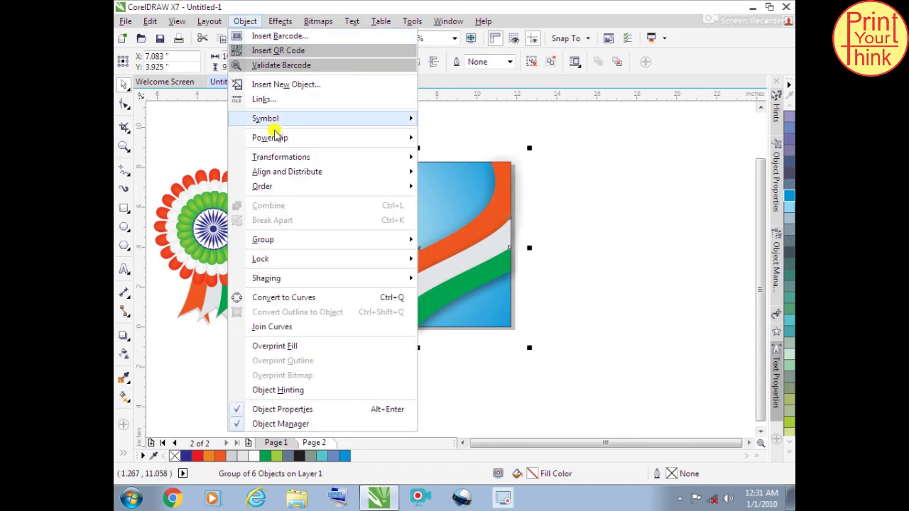
mouse_move(274, 138)
click(441, 139)
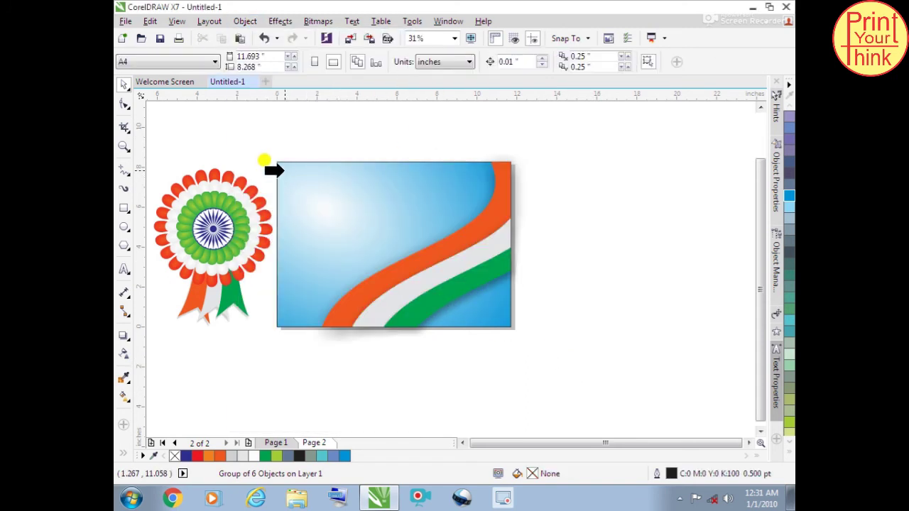
click(282, 168)
key(Escape)
click(451, 258)
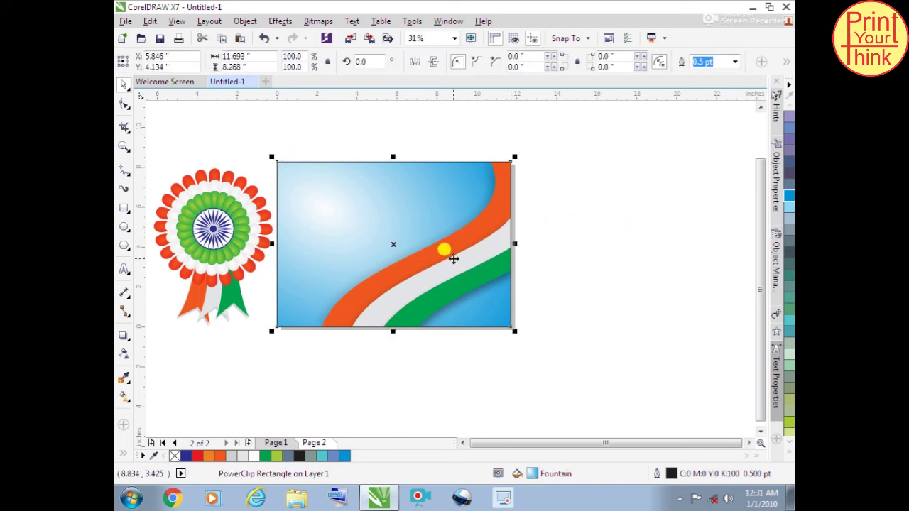
- Within the PowerClip, shift the bands about 0.4 inch right and 0.23 inch down, and stretch their height upward to about 103.6%
double_click(455, 260)
drag(462, 265, 462, 265)
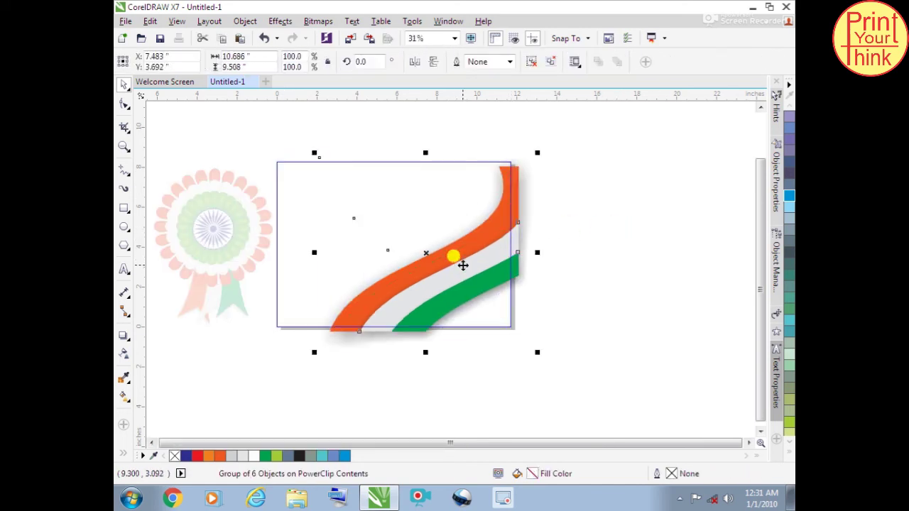
ctrl+click(607, 235)
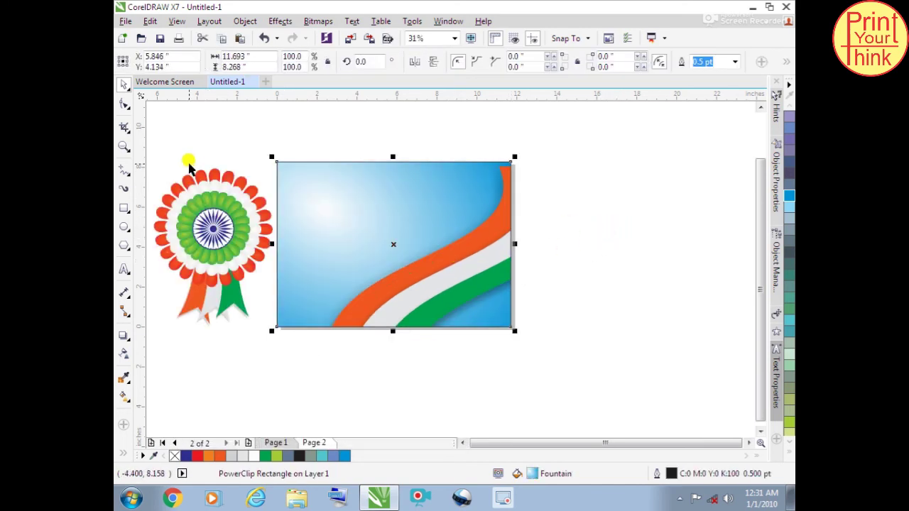
ctrl+click(516, 185)
click(516, 169)
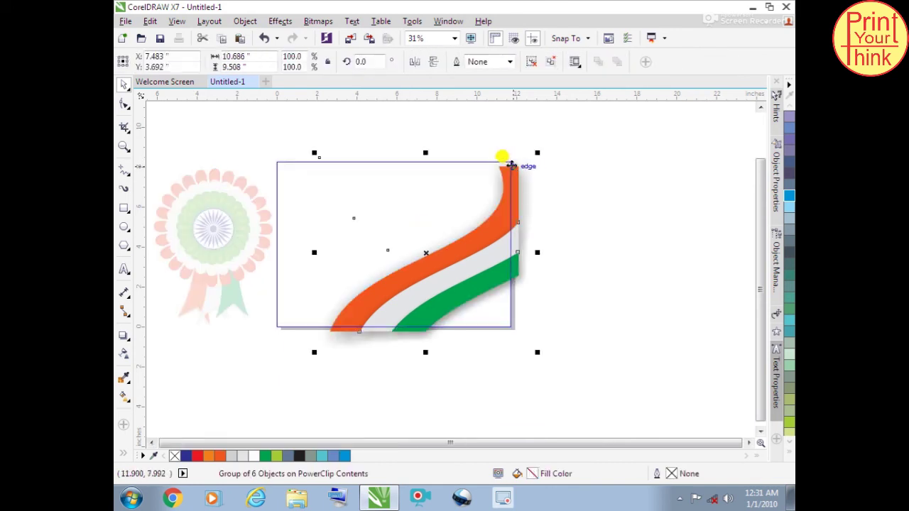
drag(427, 151, 427, 144)
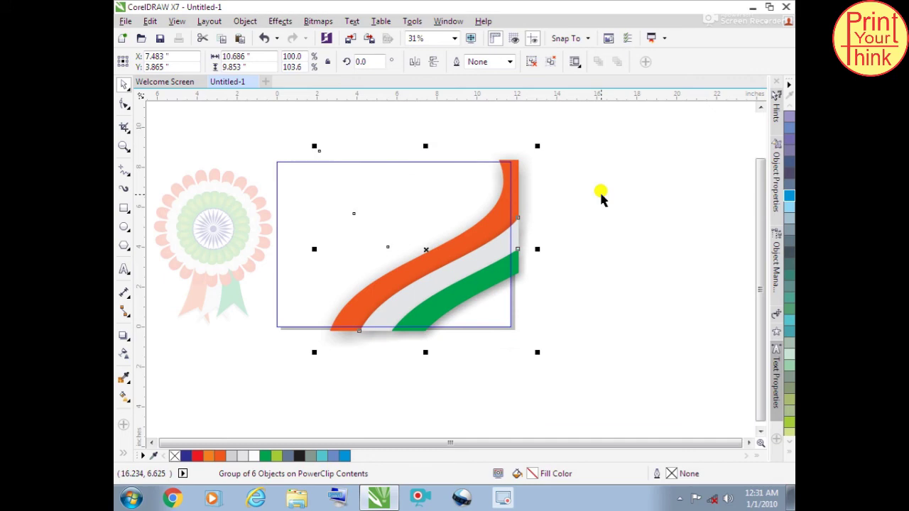
- Move the tricolour badge onto the left part of the blue background
drag(191, 195, 338, 229)
scroll(317, 192, up, 2)
scroll(331, 196, down, 2)
scroll(334, 196, up, 1)
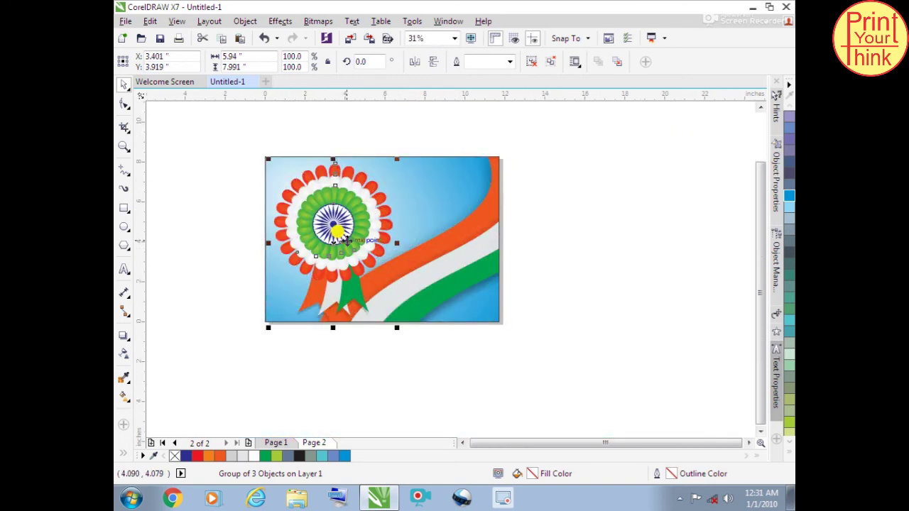
click(576, 197)
- Add the artistic text "I Love My India" at the upper area beside the badge and enlarge it to about 35.5 pt
scroll(498, 172, up, 1)
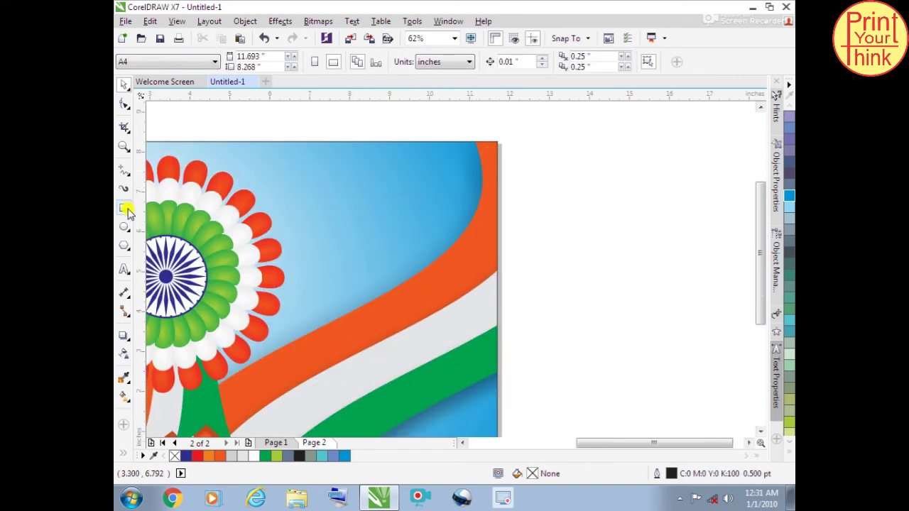
click(123, 270)
click(327, 179)
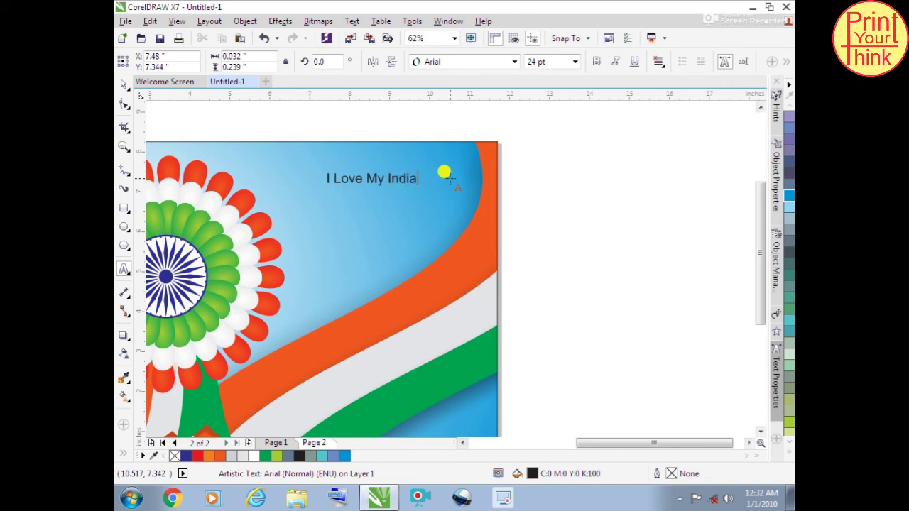
key(Escape)
click(123, 84)
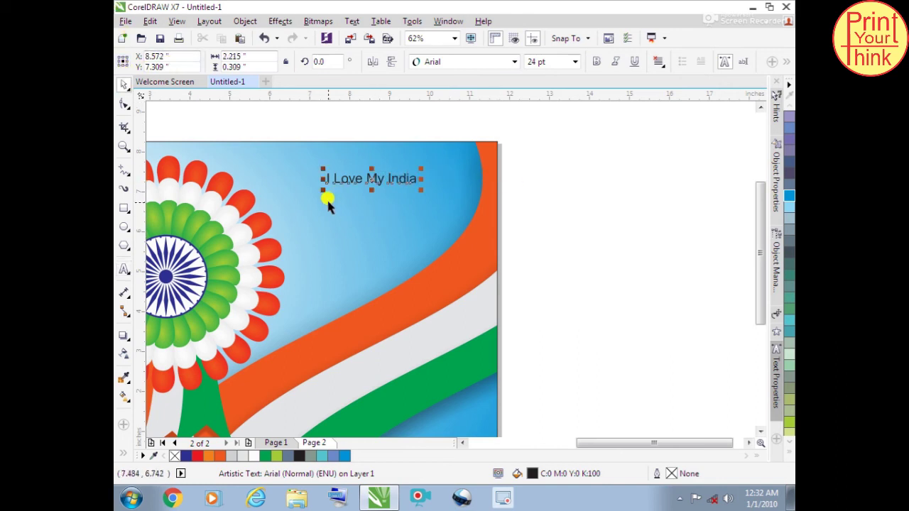
drag(323, 190, 279, 198)
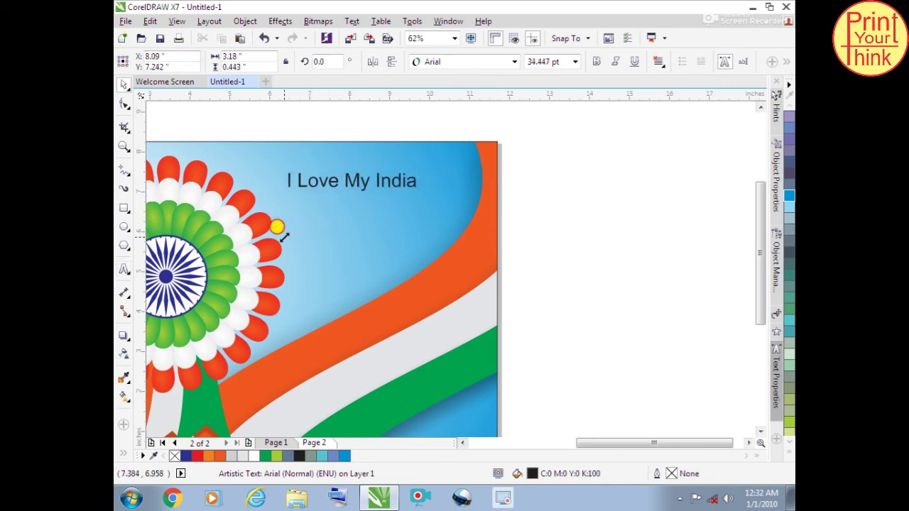
- Change the font of the "I Love My India" text to Bernard MT Condensed
click(462, 62)
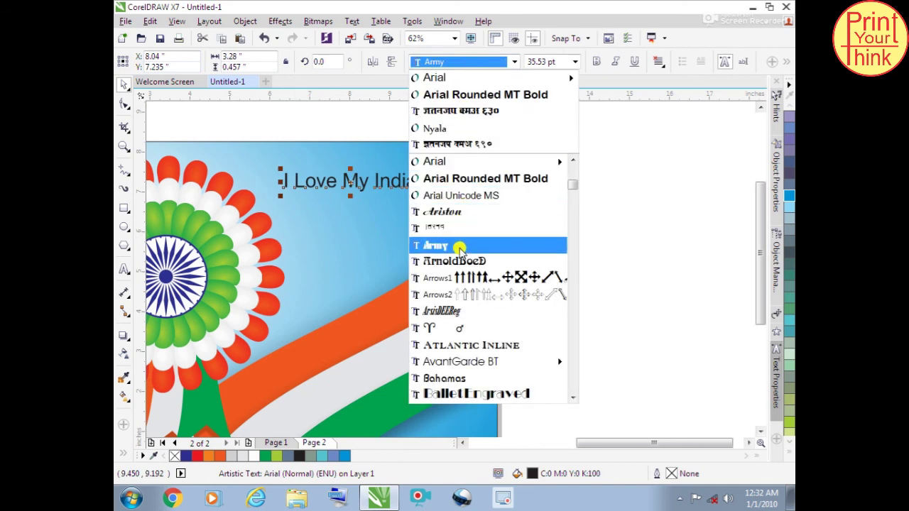
scroll(467, 379, down, 1)
scroll(493, 323, down, 5)
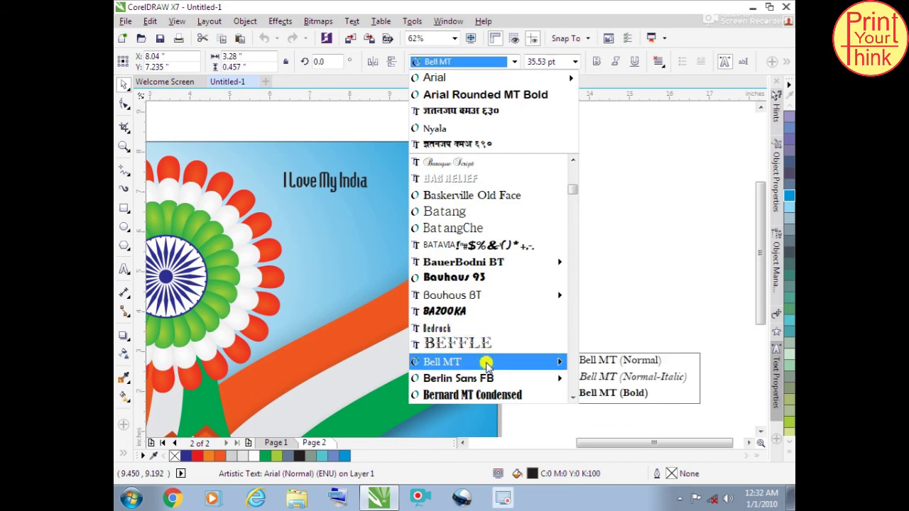
scroll(488, 355, down, 1)
click(481, 295)
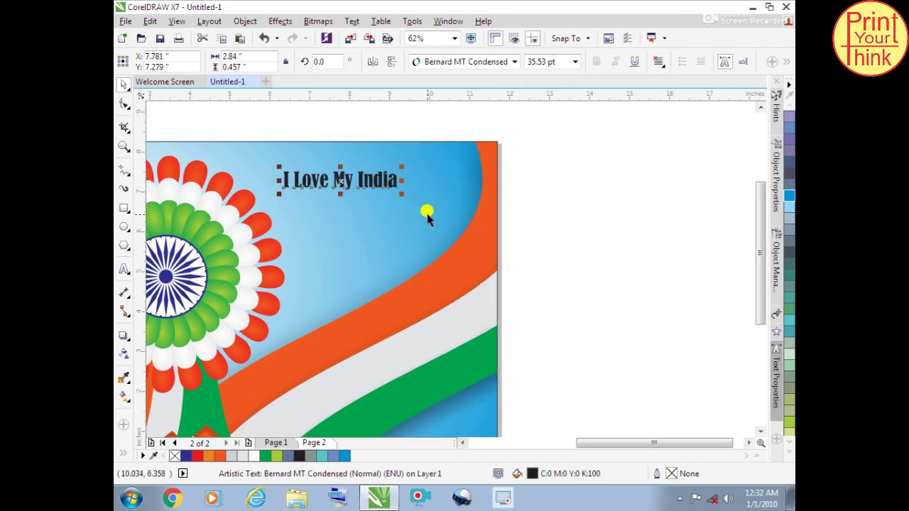
- Stretch the "I Love My India" text to about 3.59 inches wide and fill it red C0 M100 Y100 K0
click(416, 178)
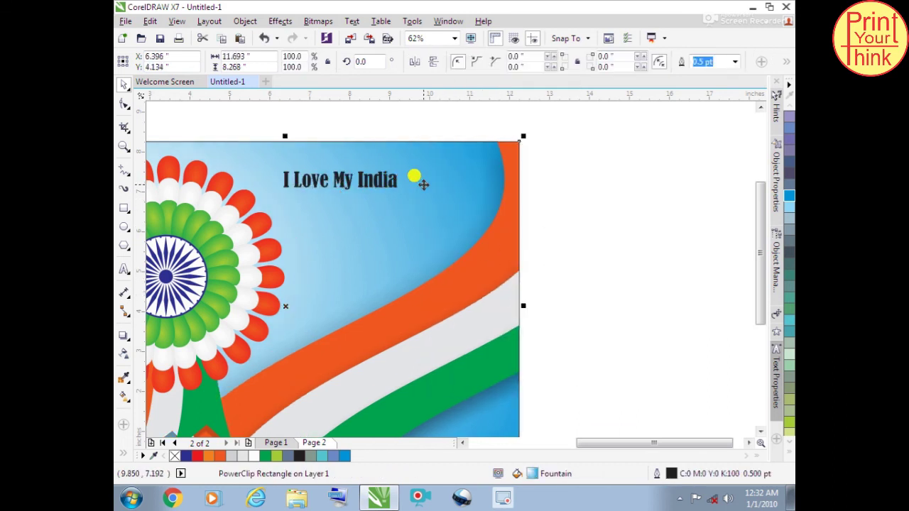
click(426, 112)
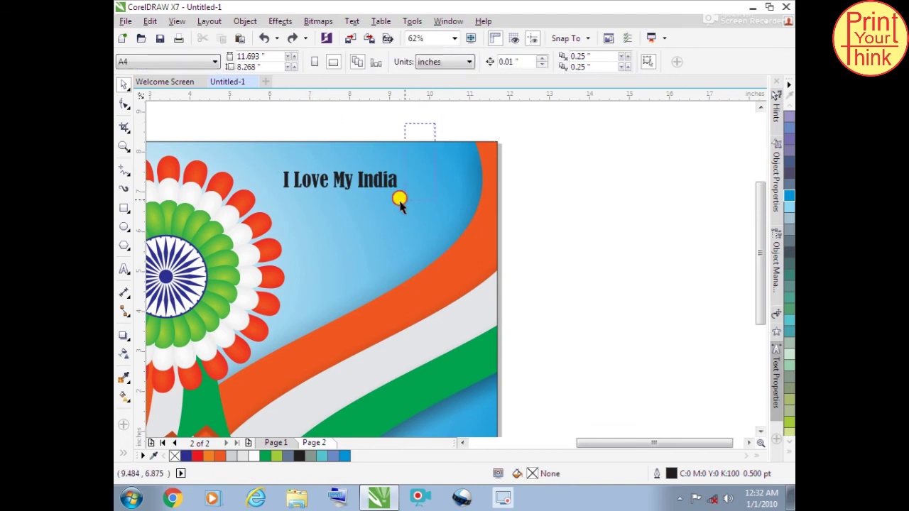
click(355, 186)
drag(403, 180, 432, 181)
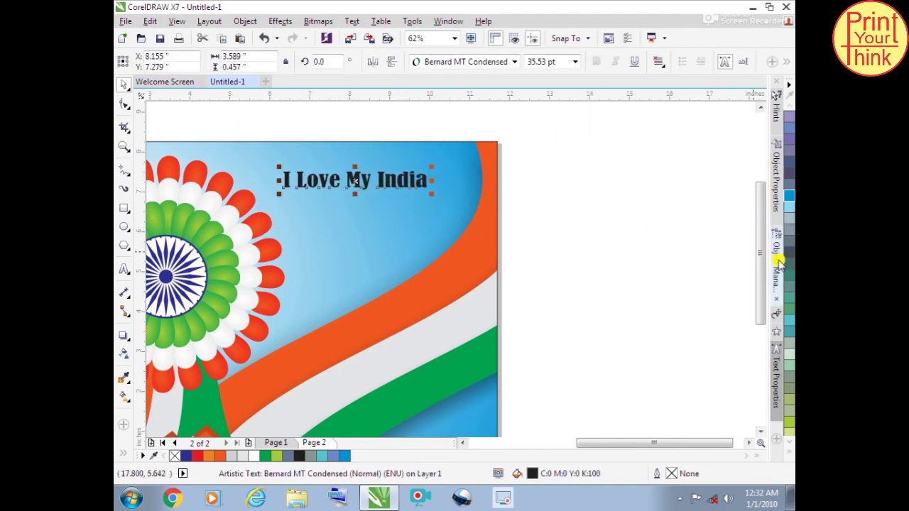
click(790, 448)
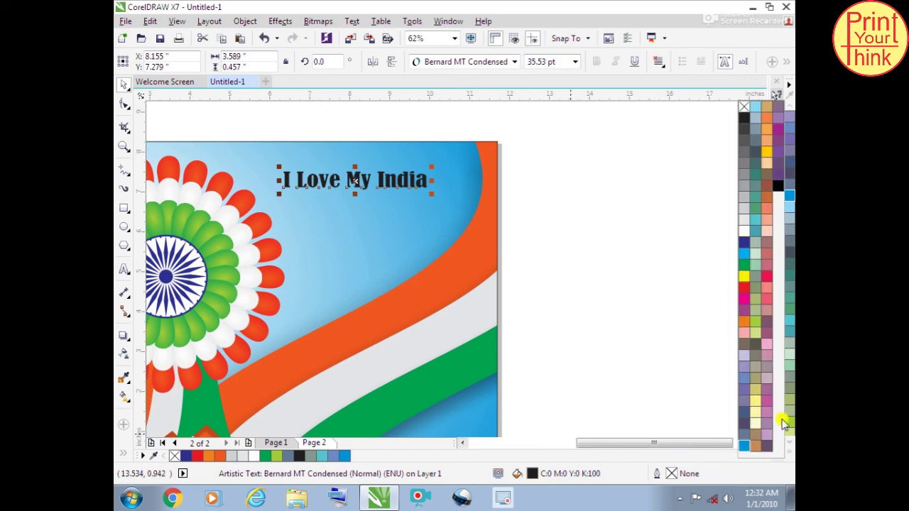
click(744, 288)
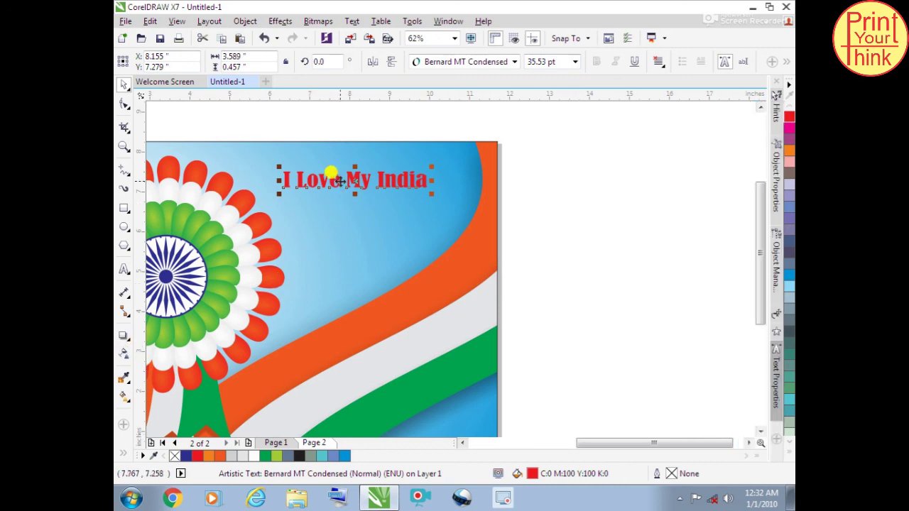
- Add a black drop shadow to the red text, offset about 0.02 inch left and 0.05 inch down
click(123, 338)
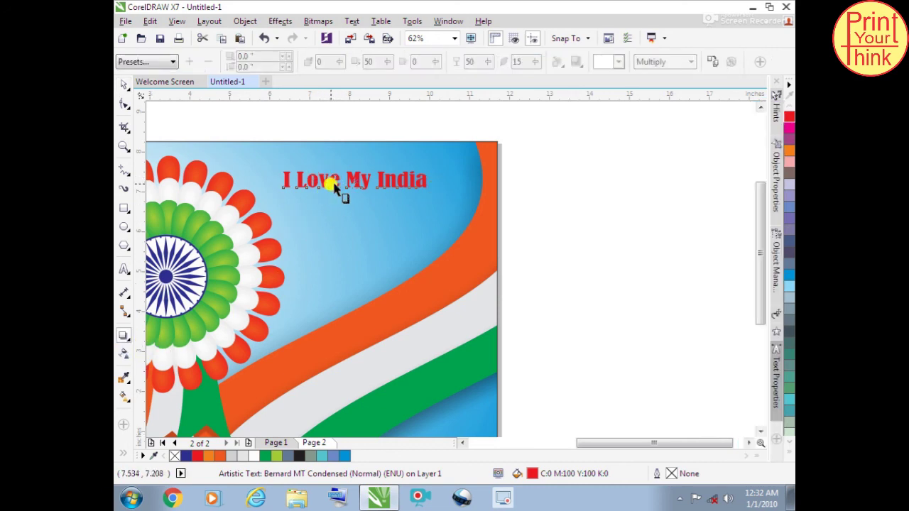
drag(331, 179, 349, 199)
scroll(349, 193, up, 3)
drag(403, 217, 405, 201)
scroll(403, 203, down, 1)
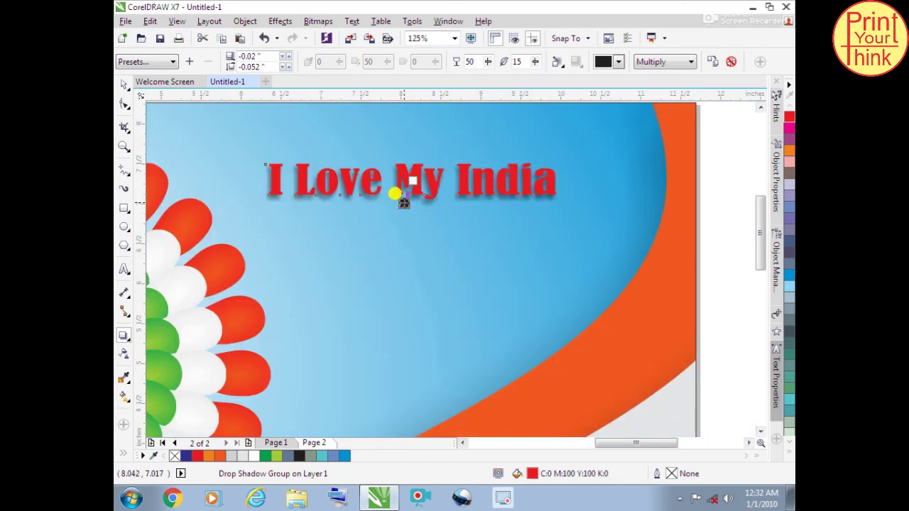
scroll(403, 199, down, 1)
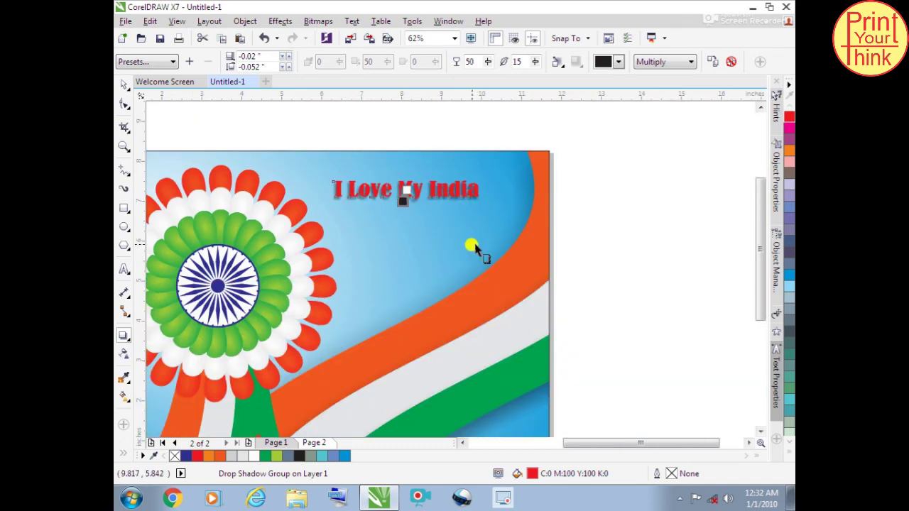
click(615, 166)
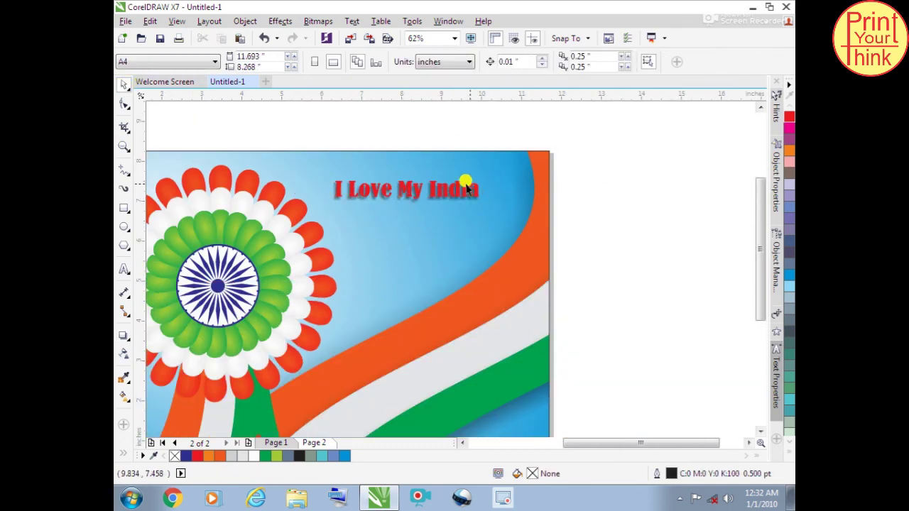
- Try blue C100 M100 Y0 K0 on the "I Love My India" text and settle on a magenta C0 M100 Y0 K0 fill
scroll(408, 162, down, 2)
scroll(408, 162, up, 2)
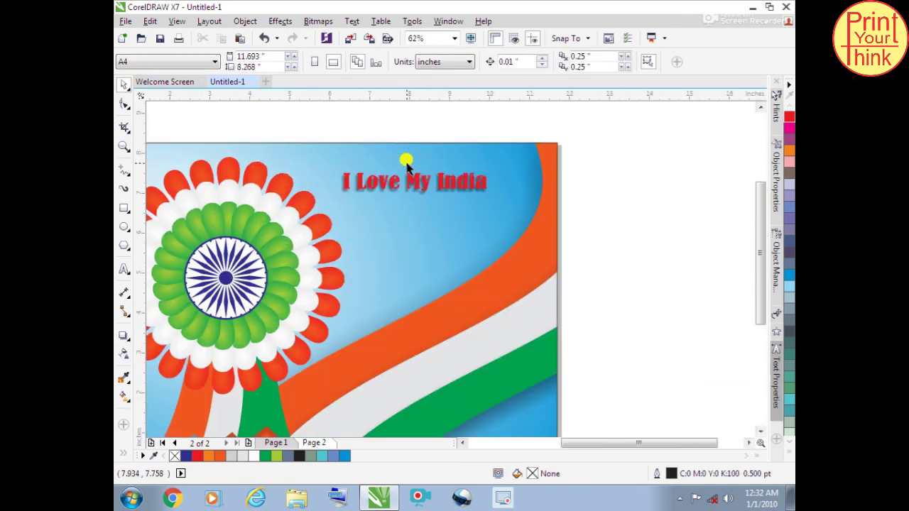
click(471, 181)
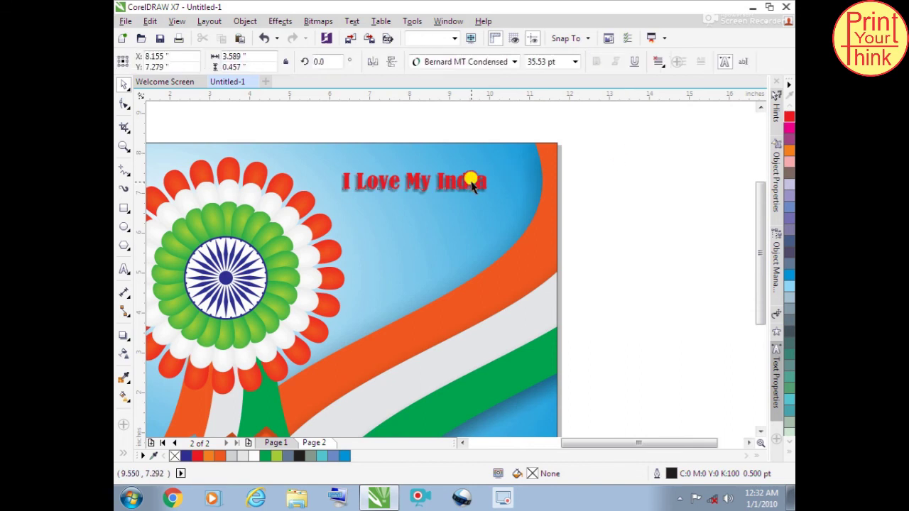
click(785, 451)
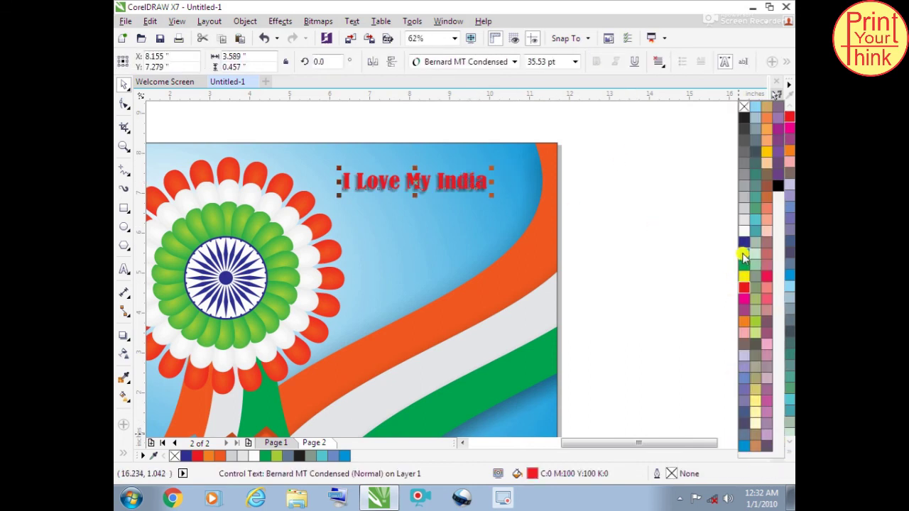
click(744, 245)
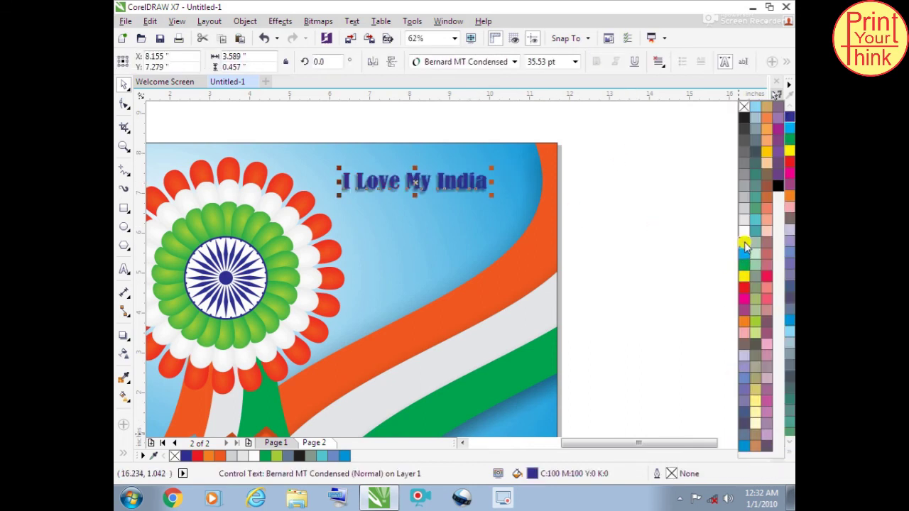
click(787, 165)
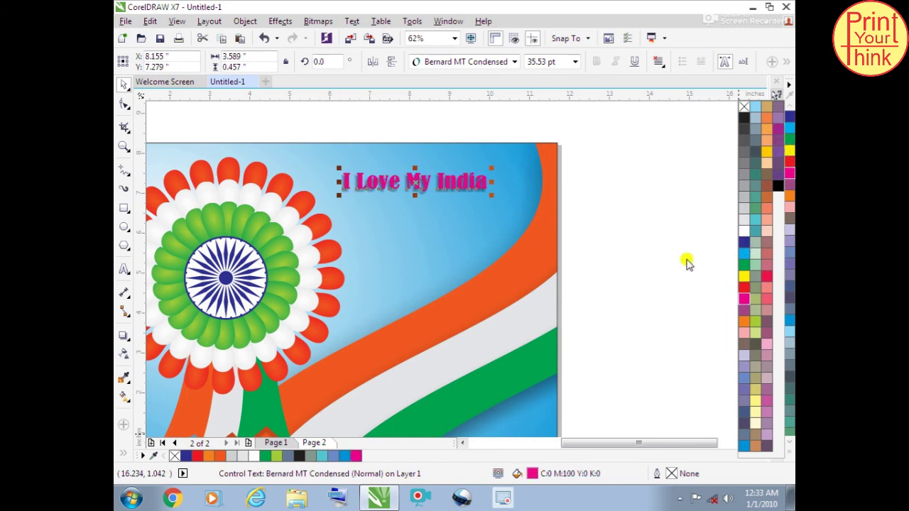
click(634, 213)
- Zoom in on the complete Page 2 design and show it in the full-screen preview
scroll(427, 203, down, 1)
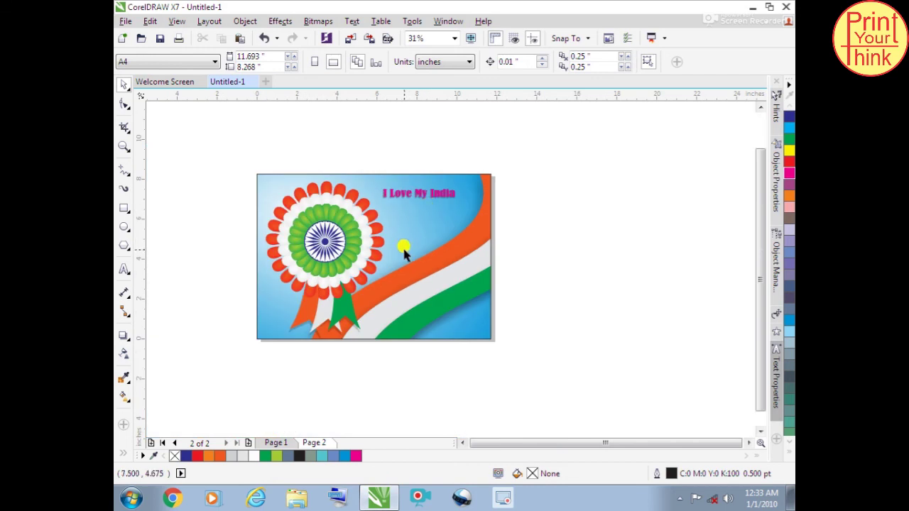
click(472, 179)
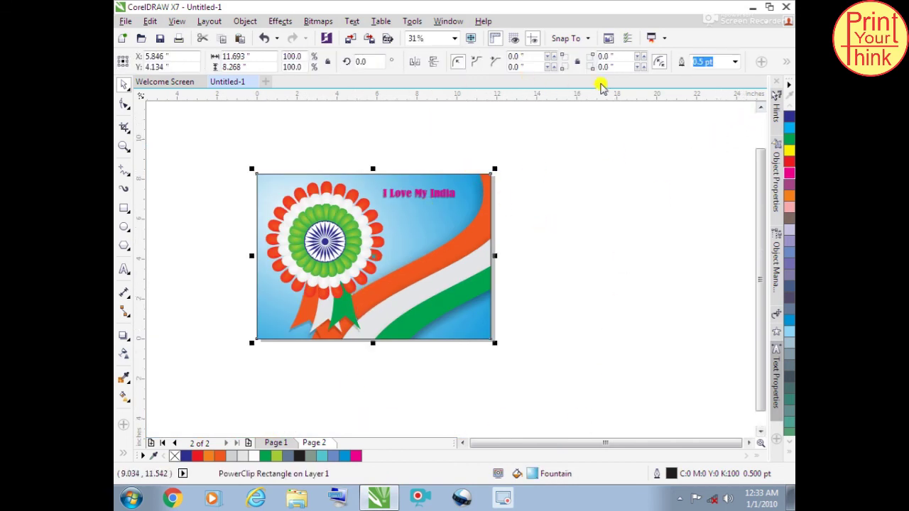
click(602, 270)
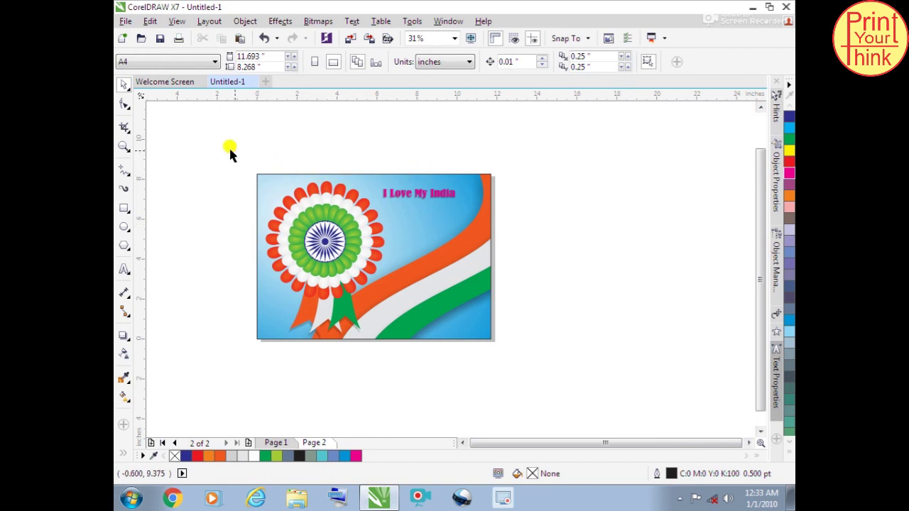
click(124, 146)
drag(249, 166, 509, 348)
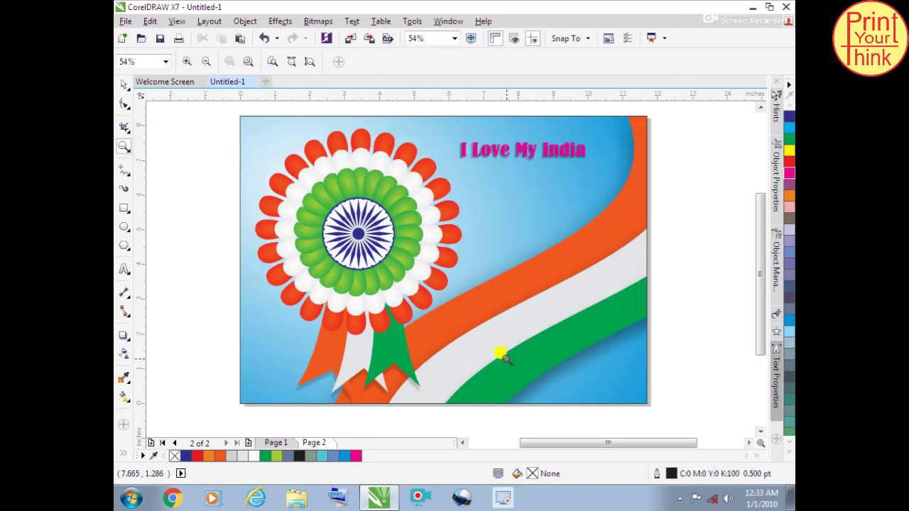
key(F9)
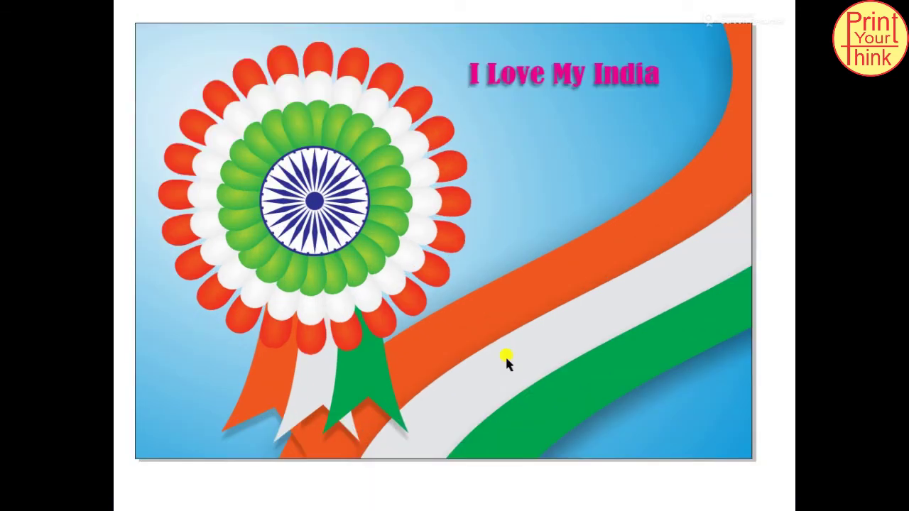